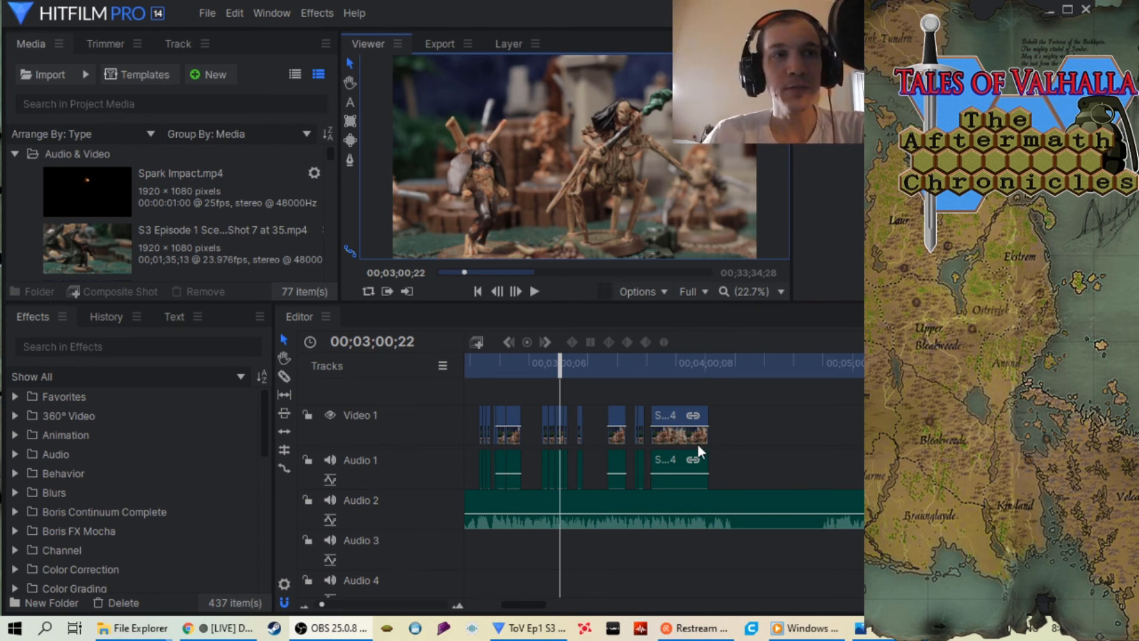
Switch to Photos and browse forward through the microphone pictures to the one mounted on its boom arm.
left_click_drag(560, 372, 674, 384)
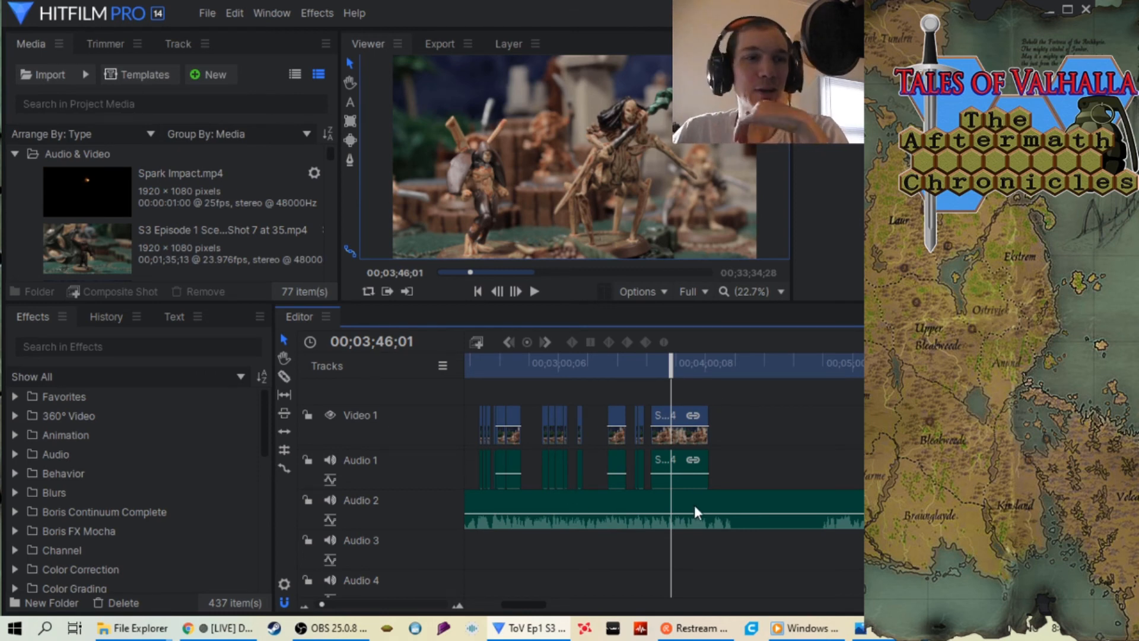
left_click(875, 629)
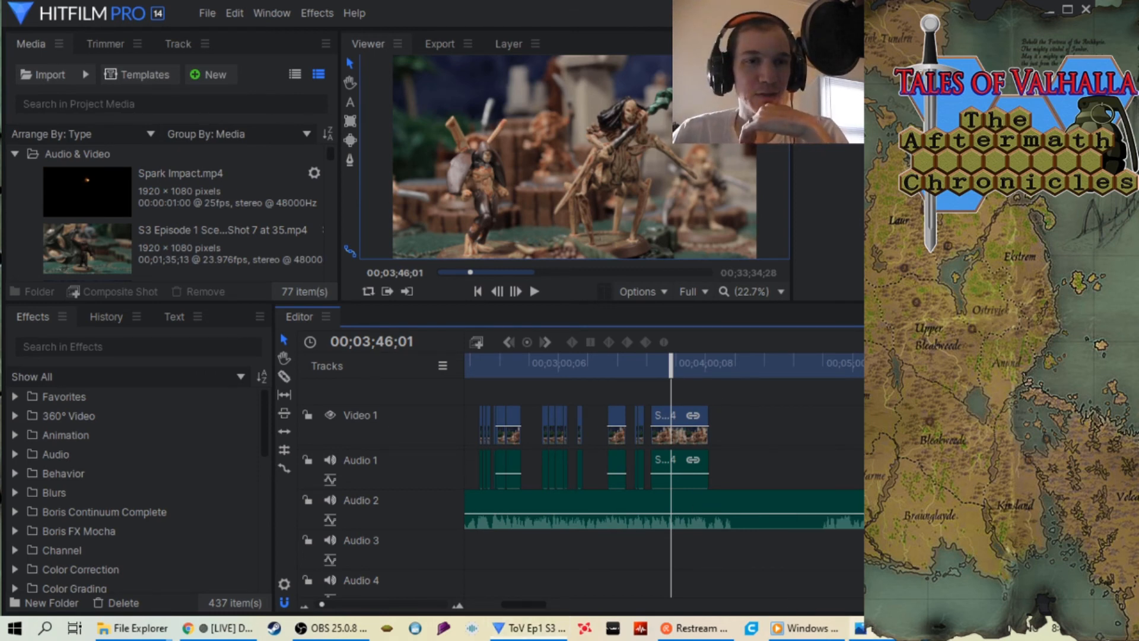
key("Right")
key("Right")
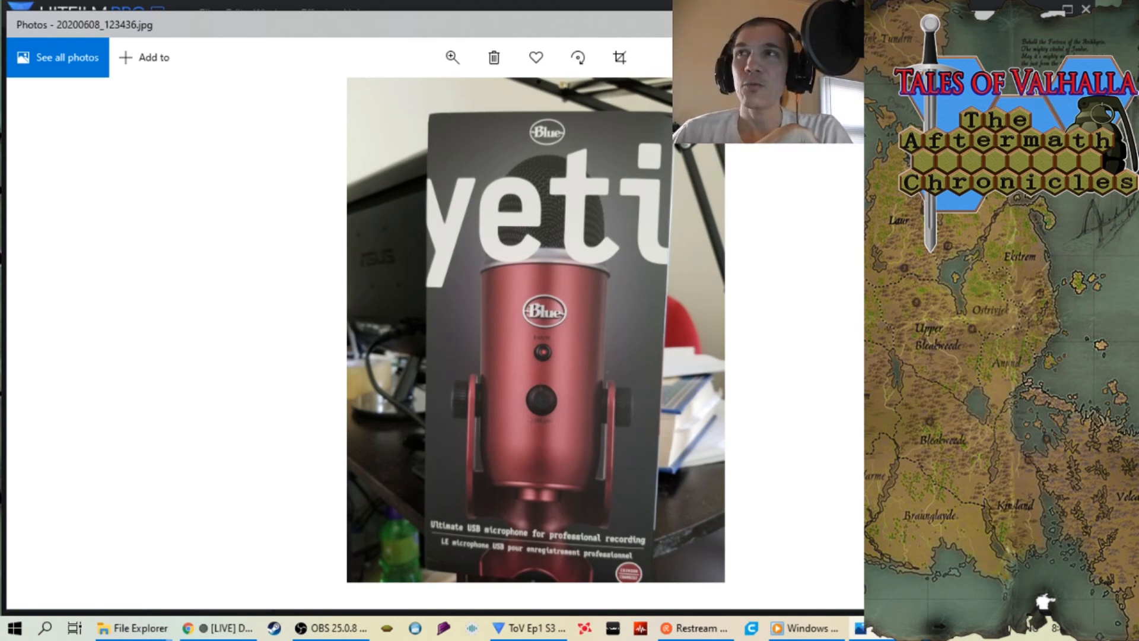
key("Right")
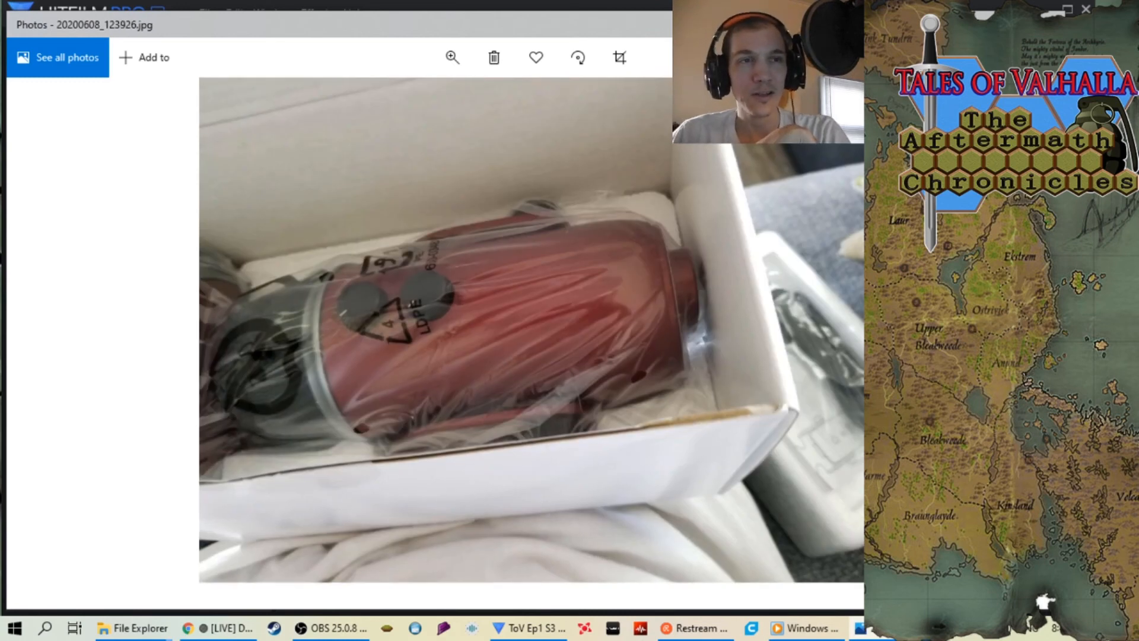
key("Right")
key("Right")
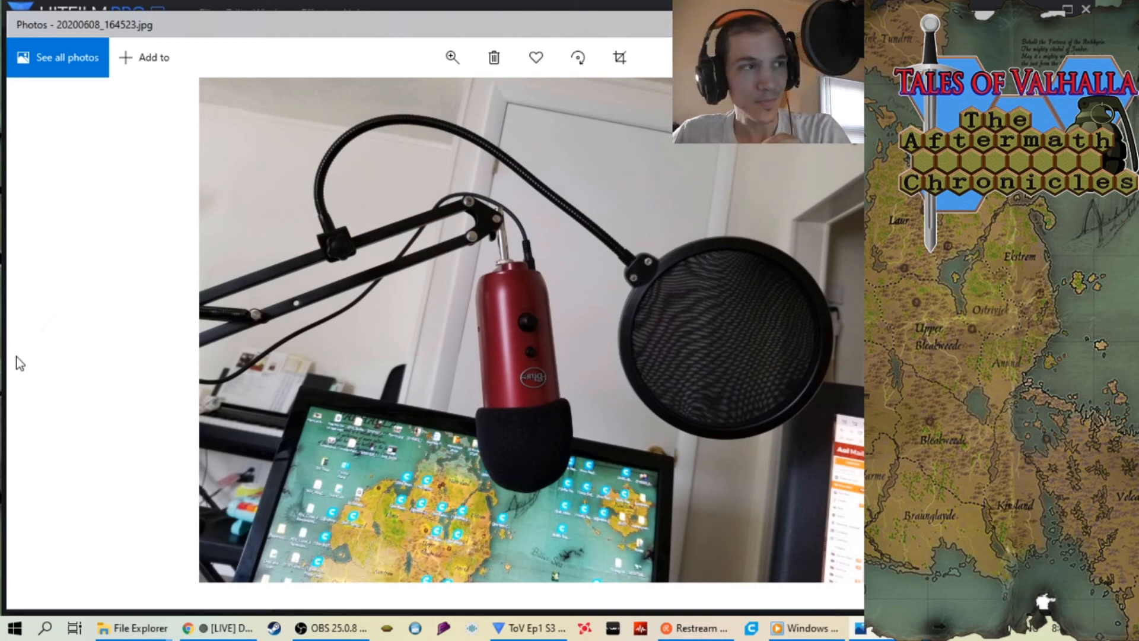
Go back through the photos to the wide shot of the filming table, and return to HitFilm Pro.
left_click(54, 336)
left_click(54, 337)
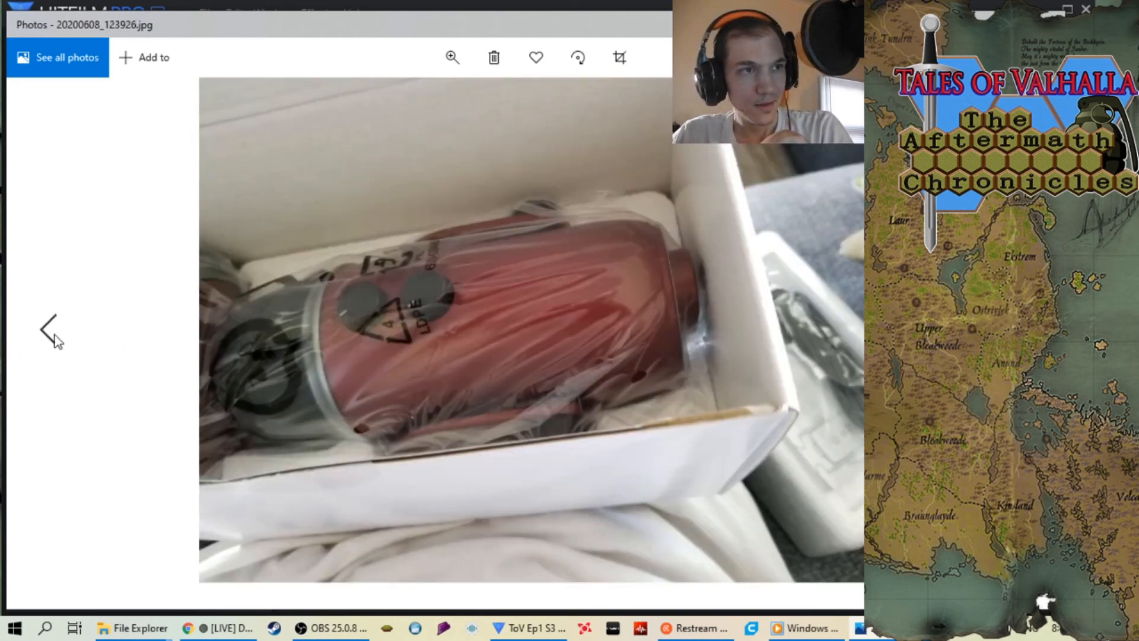
left_click(54, 337)
left_click(54, 337)
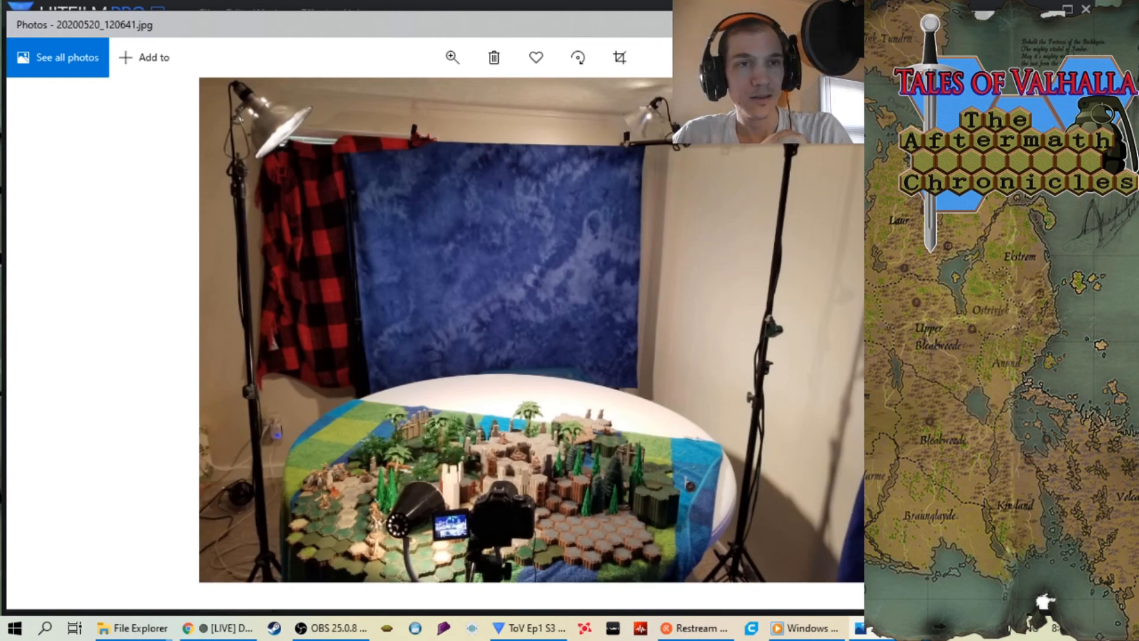
key("alt+Tab")
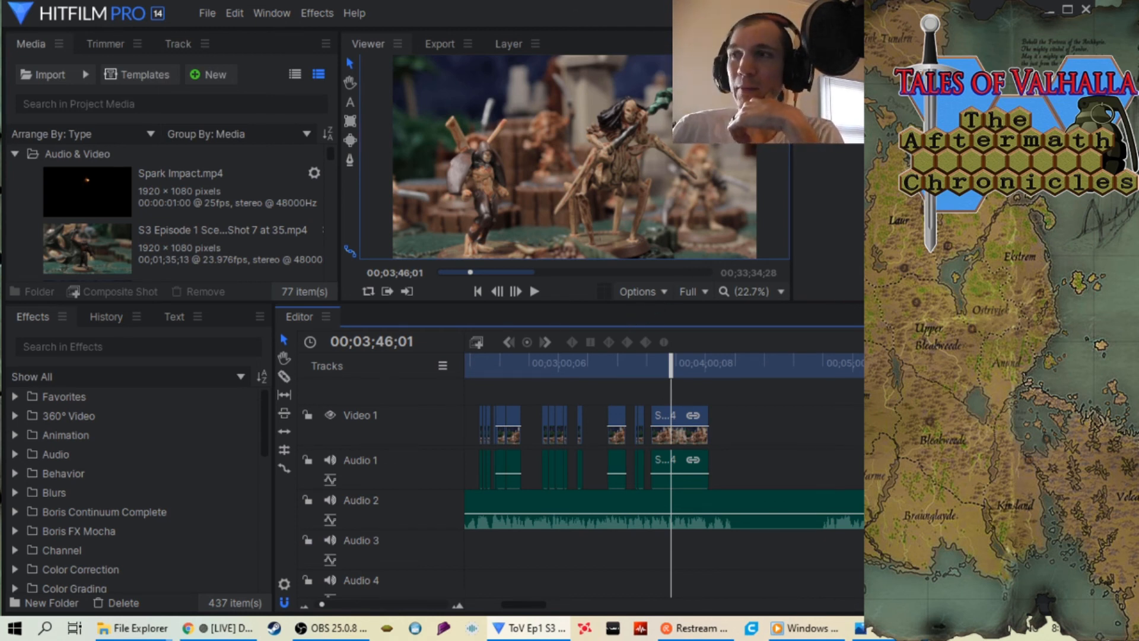
key("alt+Tab")
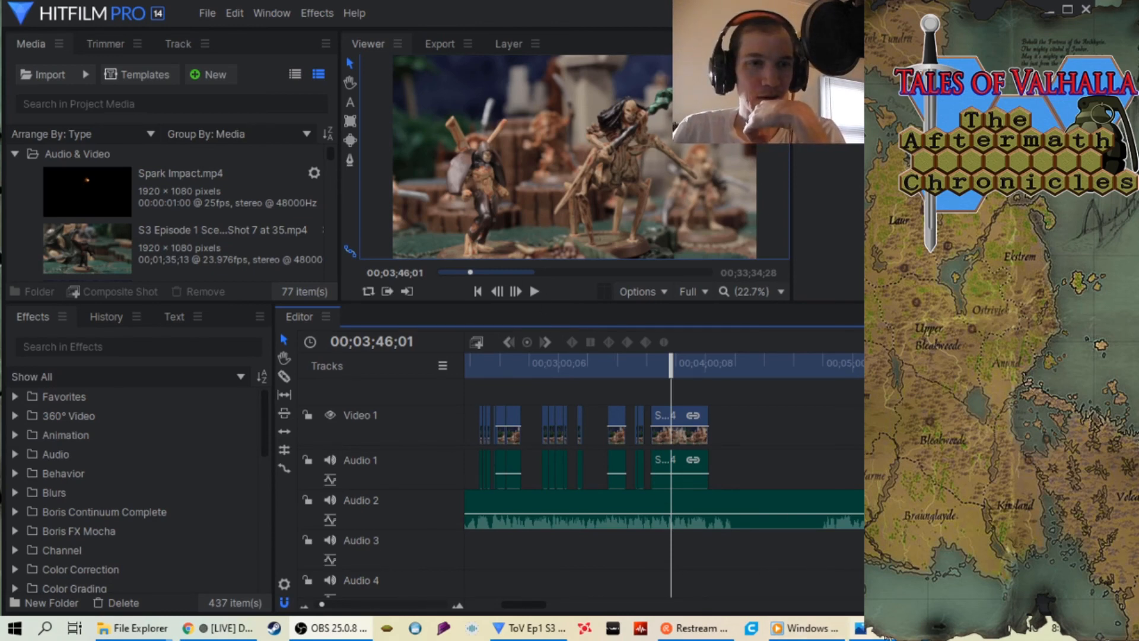
Reopen Photos, examine the filming table, camera and microphone pictures up to the red terrain setup, and return to HitFilm Pro.
mouse_move(883, 631)
left_click(854, 557)
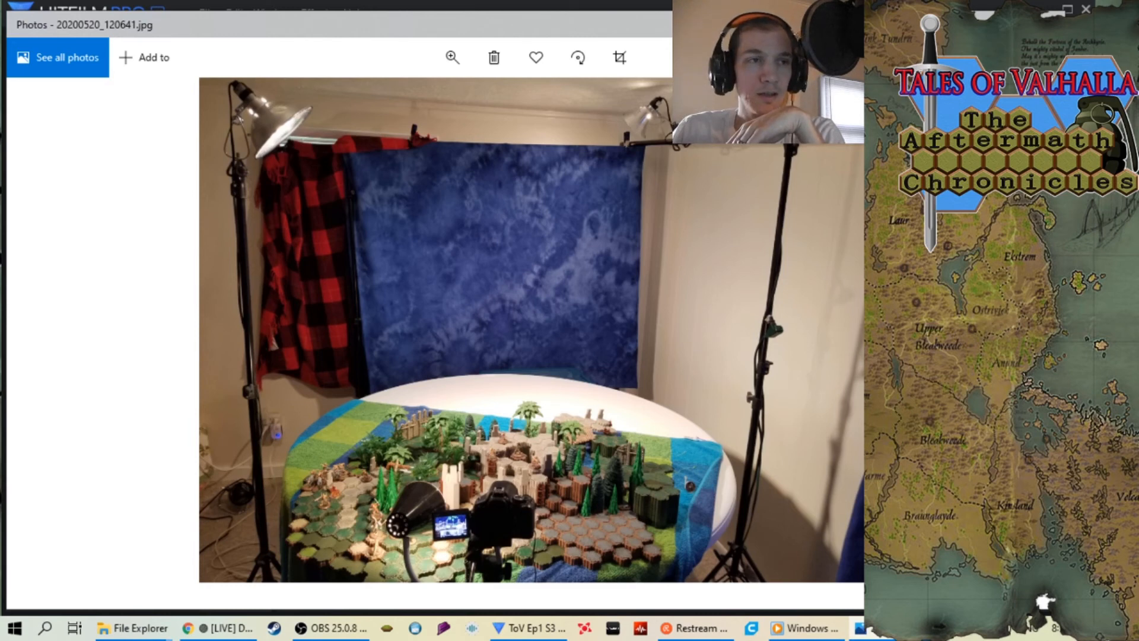
key("Right")
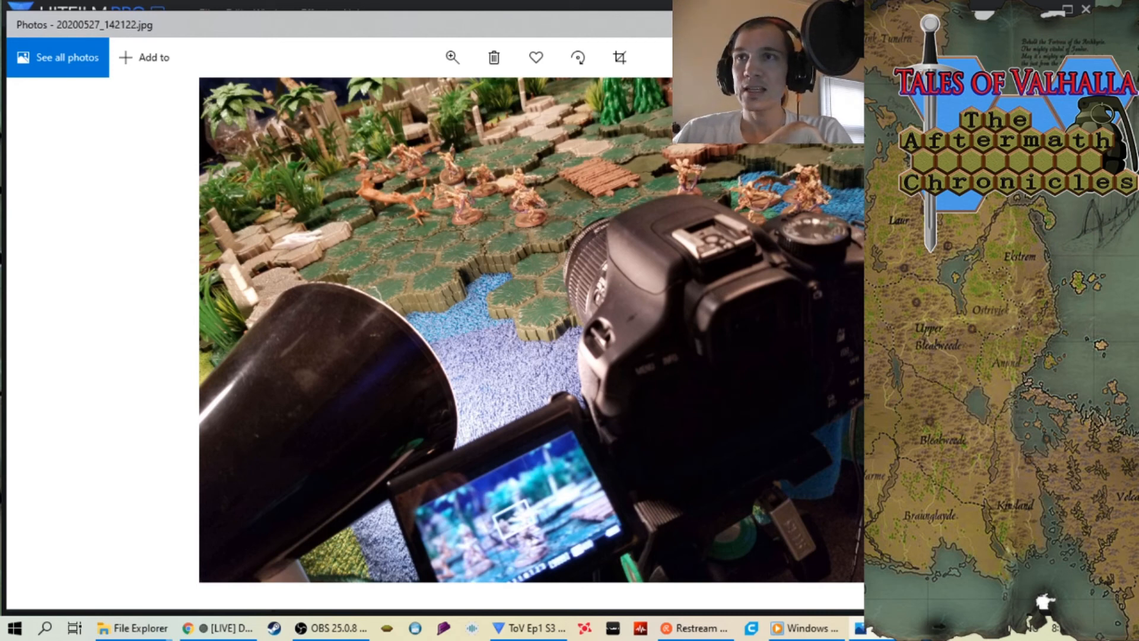
key("Right")
key("Right")
key("Right")
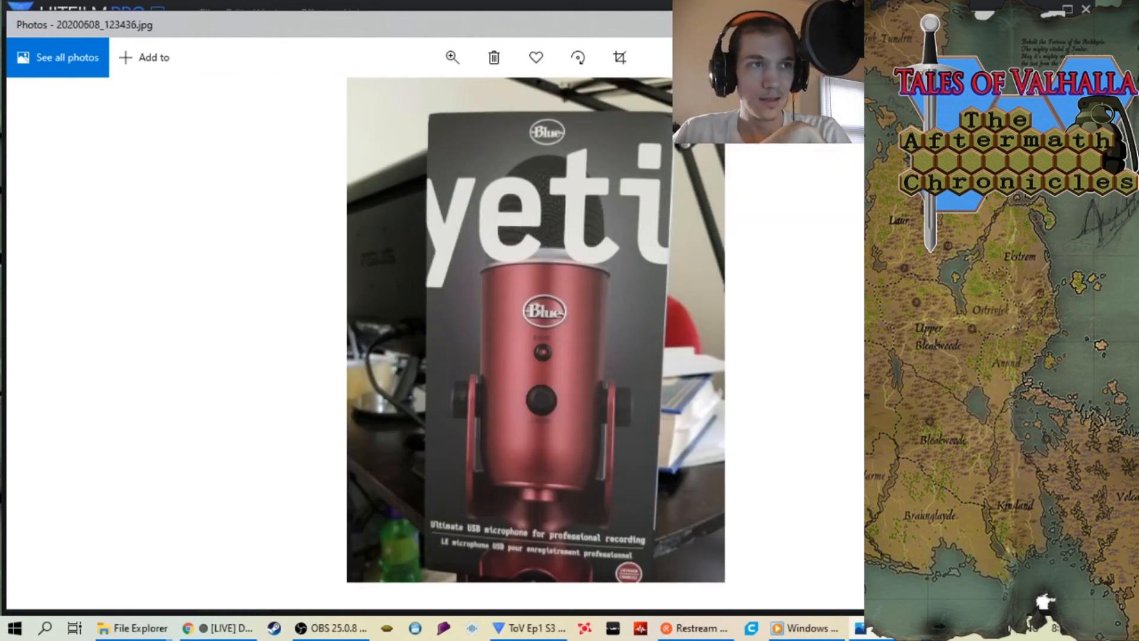
key("Right")
key("Right")
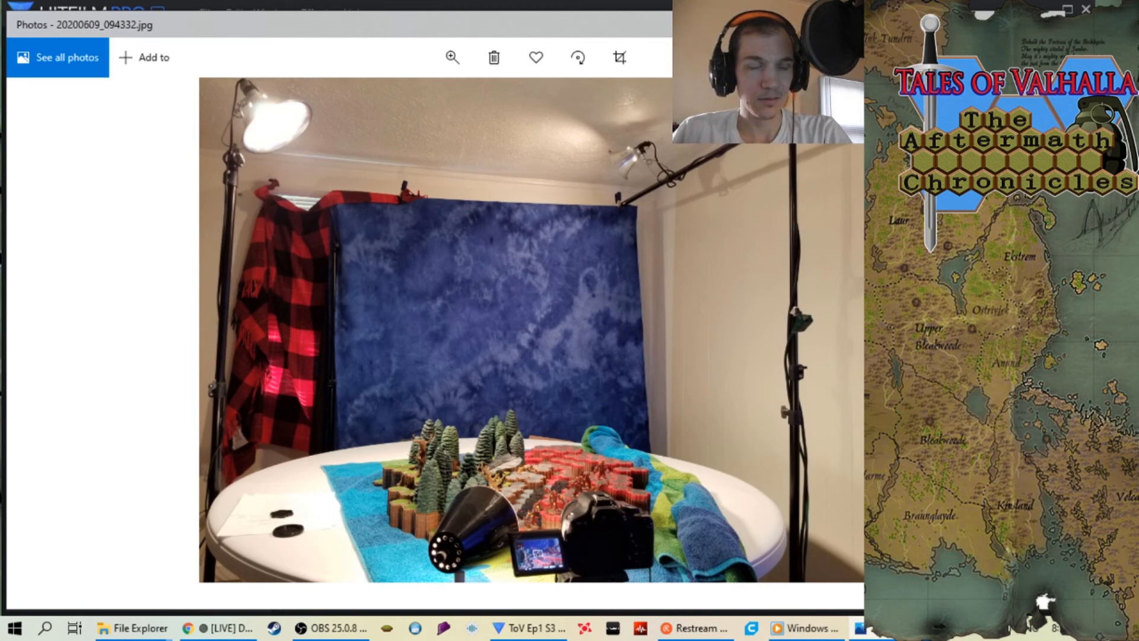
key("Right")
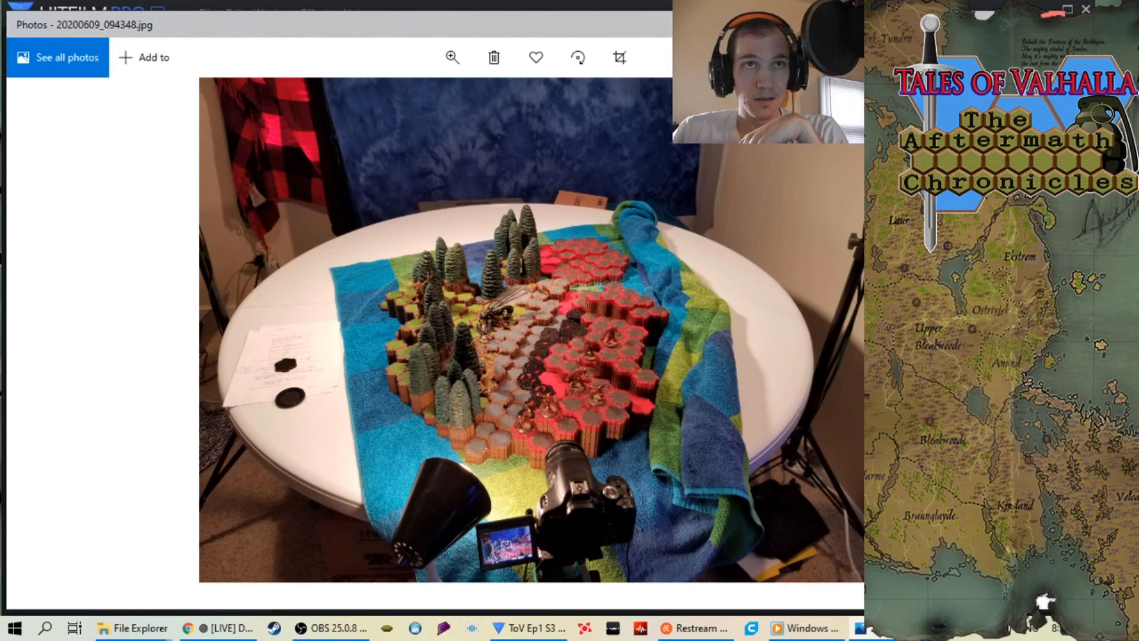
left_click(1047, 22)
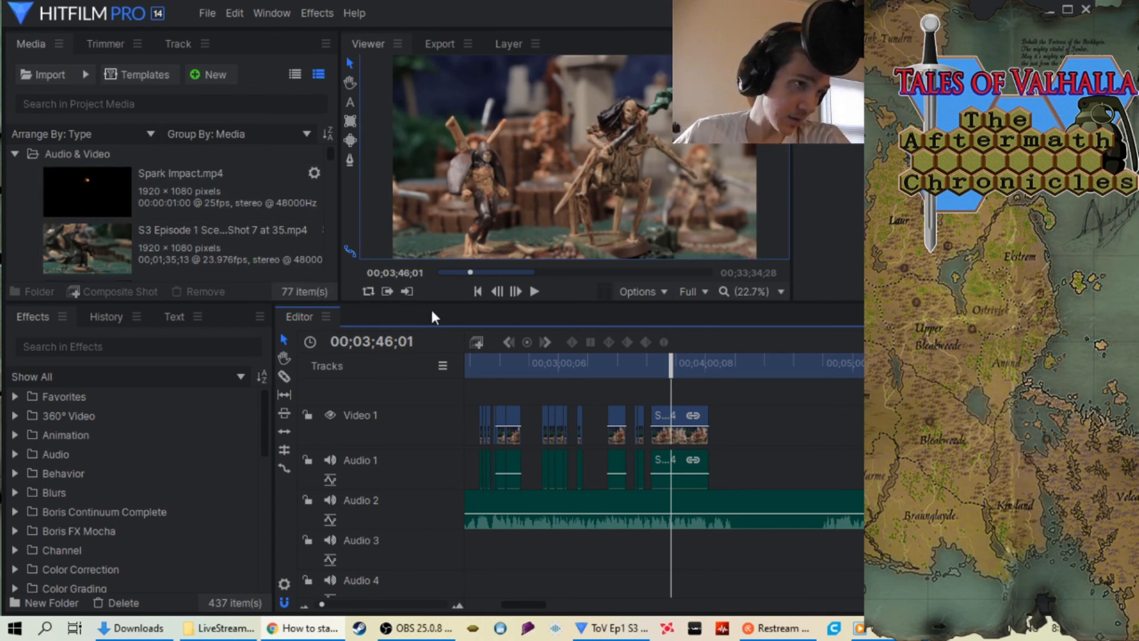
Place the clip S3 Episode 1 Scene 1 Shot 7 at 35.mp4 on Video 1 at 00;10;24;13, beyond the end of the voice-over audio.
left_click_drag(671, 363, 809, 367)
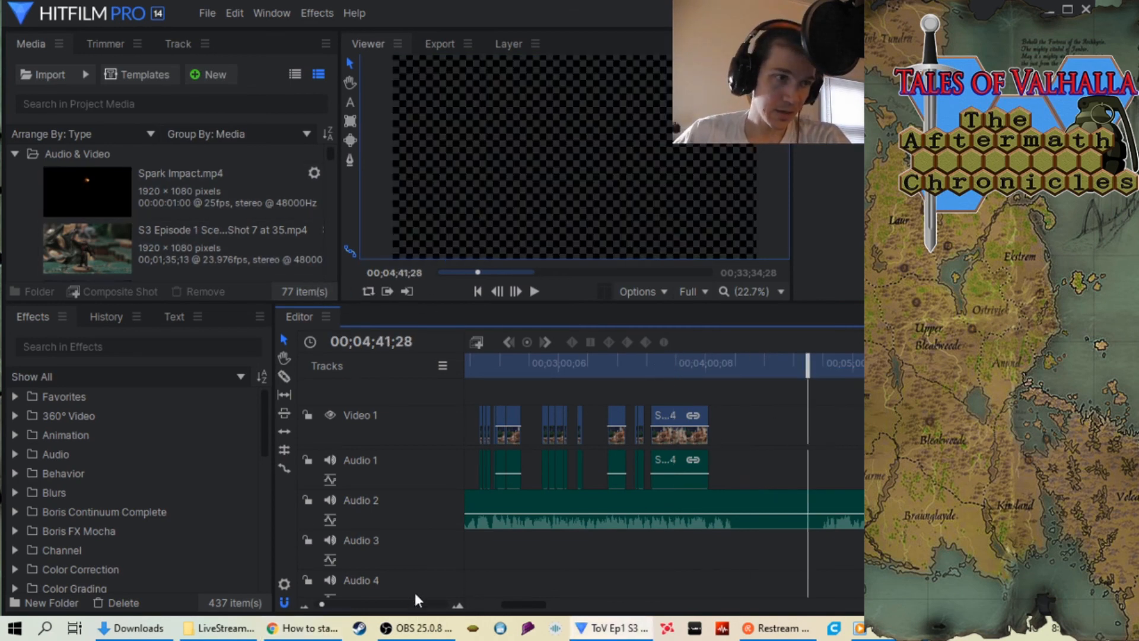
scroll(410, 601, "down", 2)
mouse_move(538, 365)
left_mouse_down()
mouse_move(630, 364)
mouse_move(617, 365)
left_mouse_up()
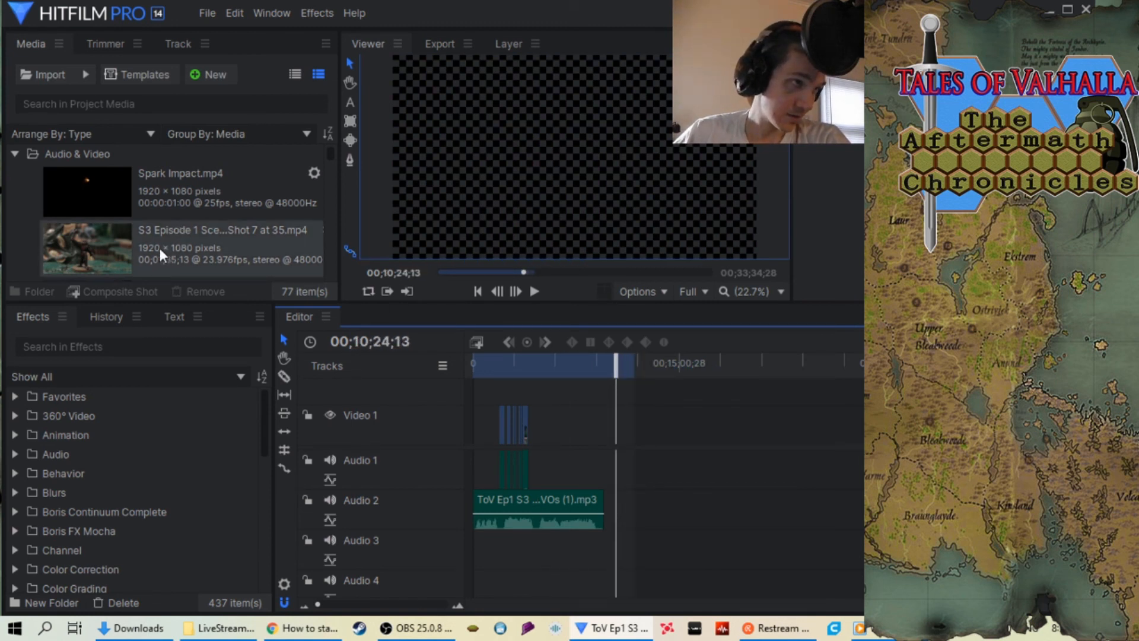
scroll(159, 248, "down", 5)
scroll(158, 248, "down", 3)
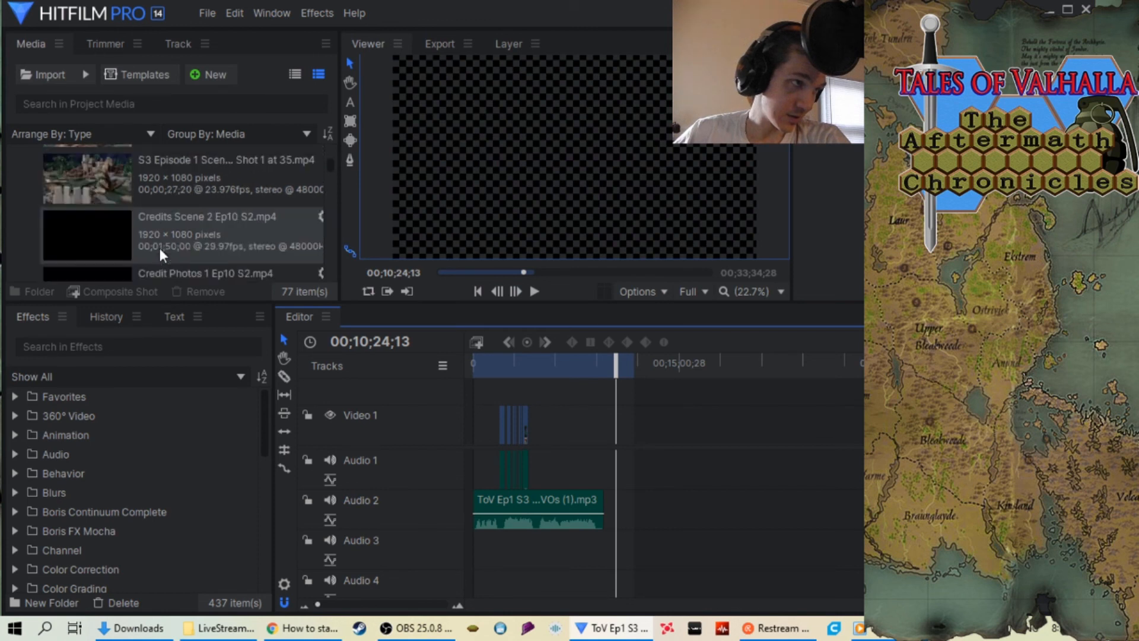
scroll(158, 248, "up", 3)
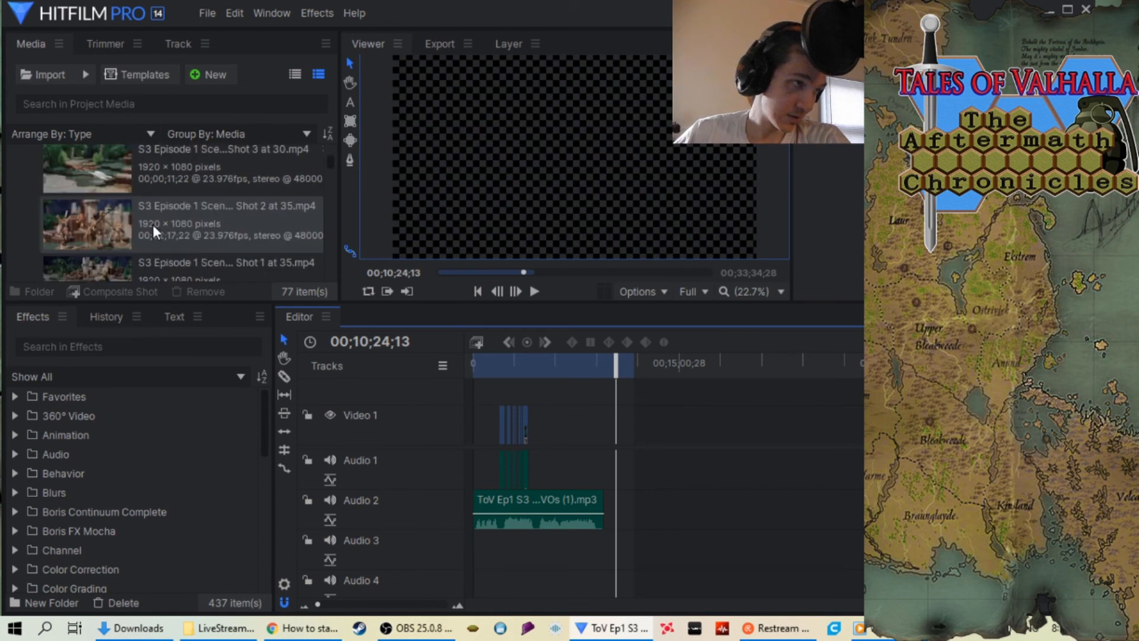
scroll(153, 255, "up", 2)
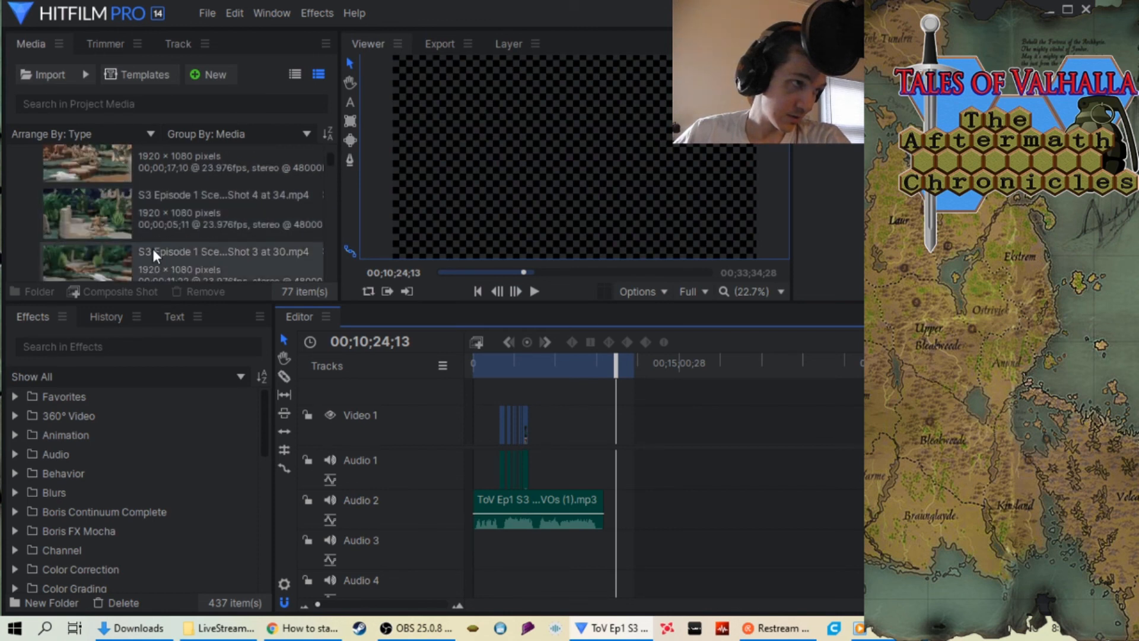
scroll(152, 247, "up", 2)
scroll(158, 232, "up", 2)
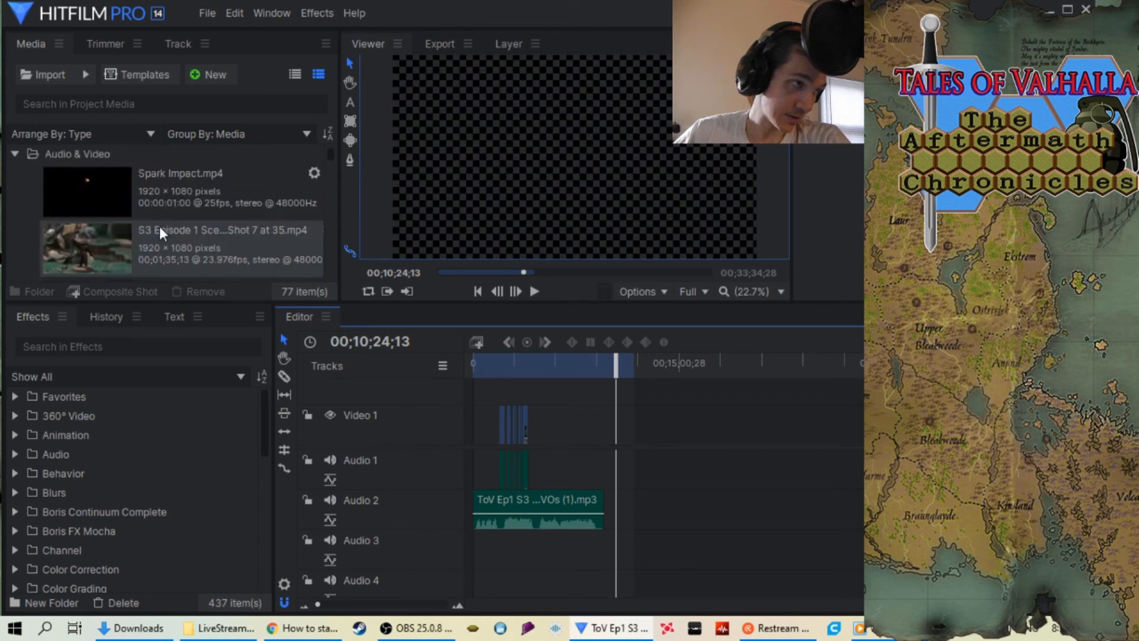
left_click_drag(144, 244, 608, 415)
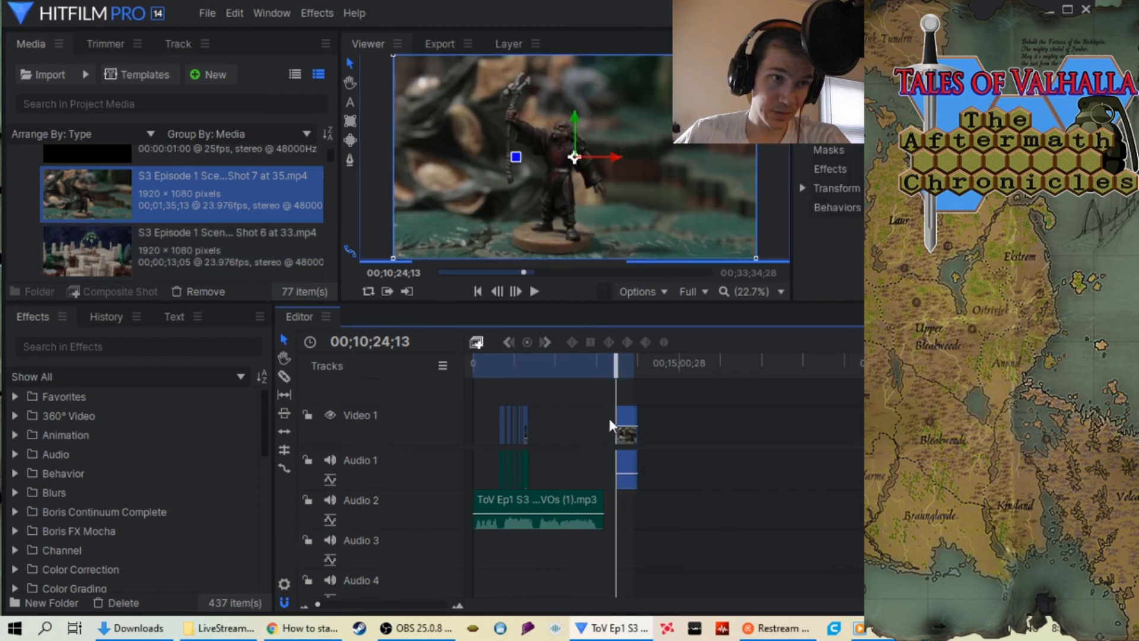
Play back the newly placed Shot 7 clip, stop it, and set the playhead to 00;10;25;00 near the clip's start.
left_click(384, 605)
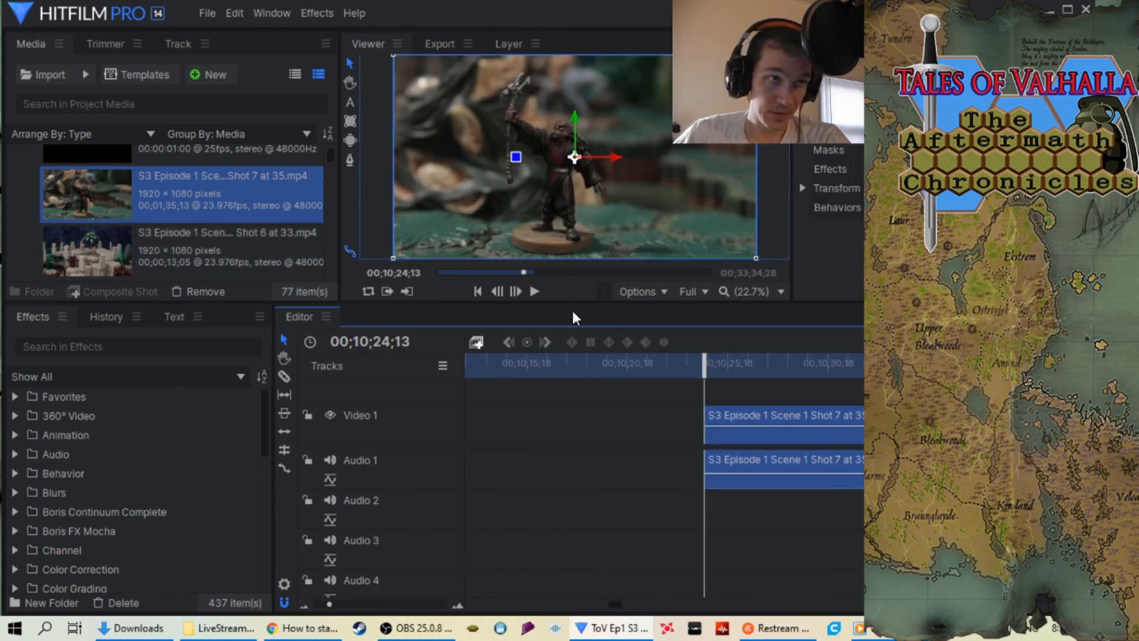
left_click(528, 299)
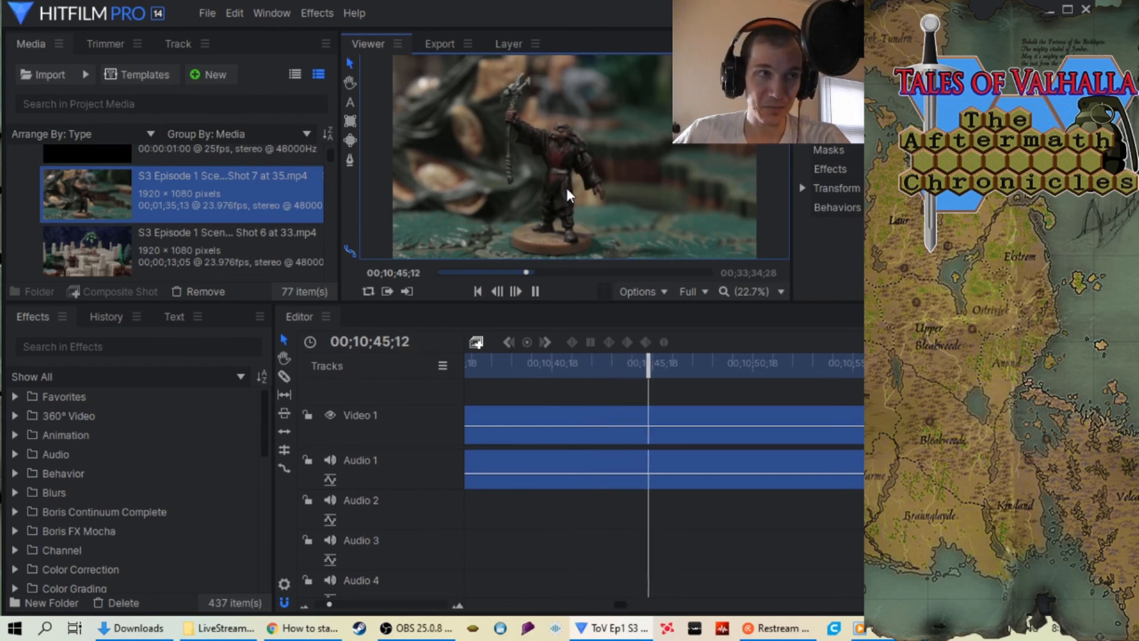
left_click(535, 291)
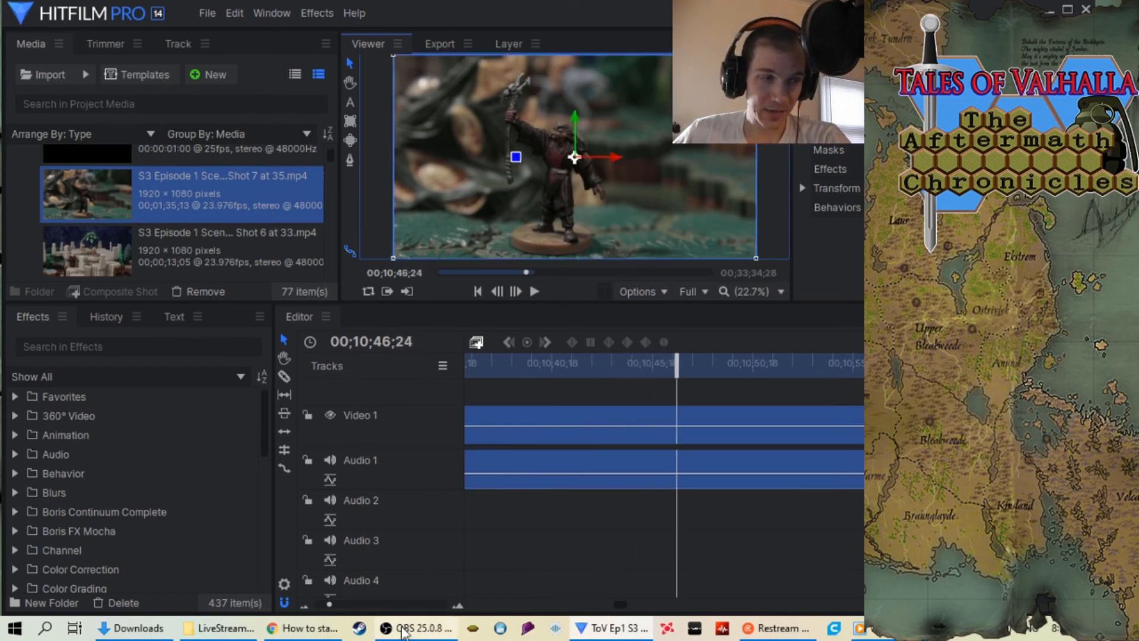
scroll(400, 607, "down", 3)
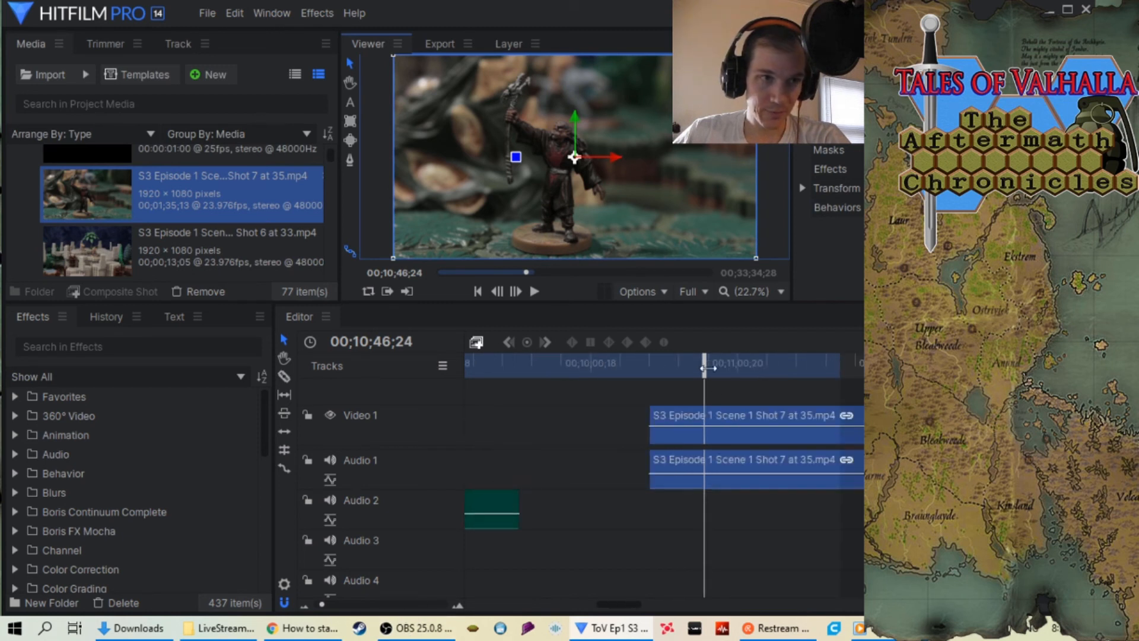
left_click_drag(710, 365, 644, 365)
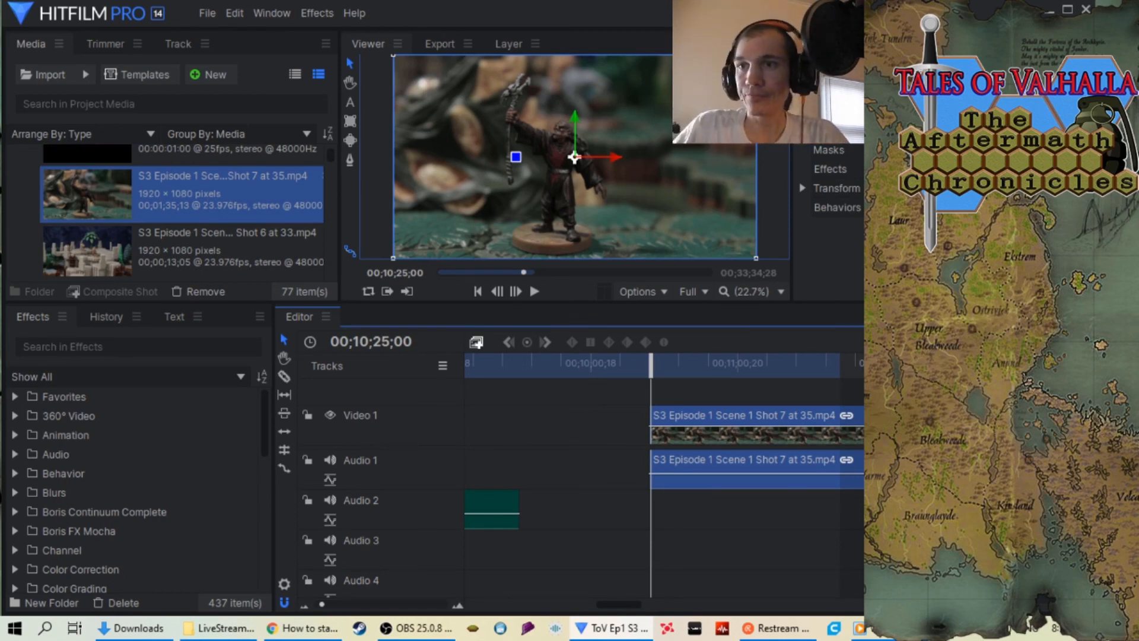
key("alt+Tab")
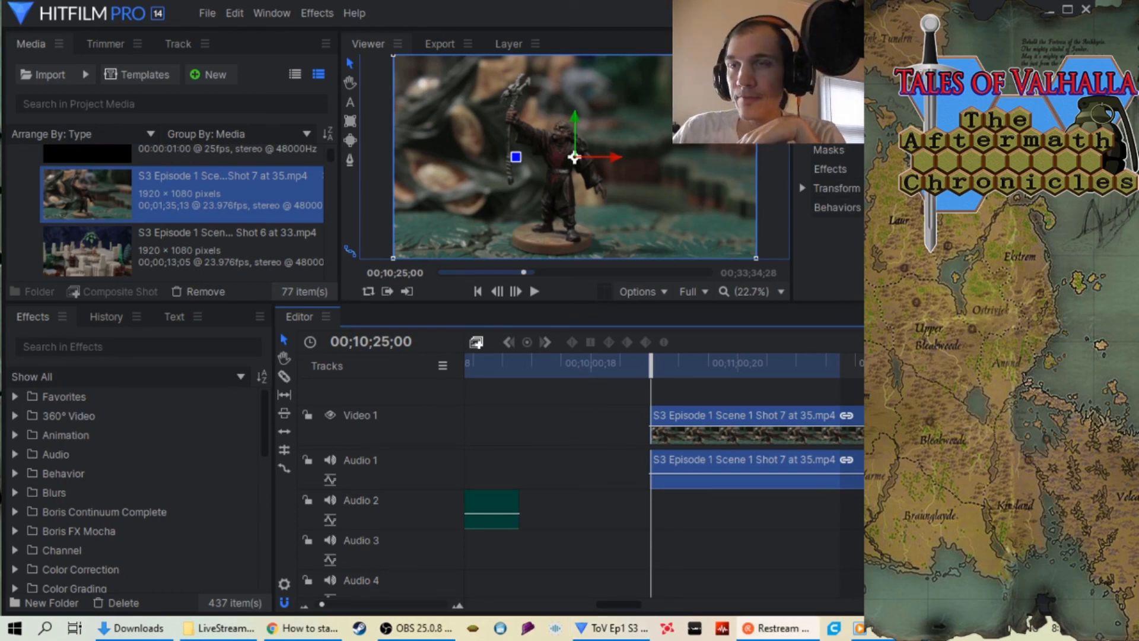
key("alt+Tab")
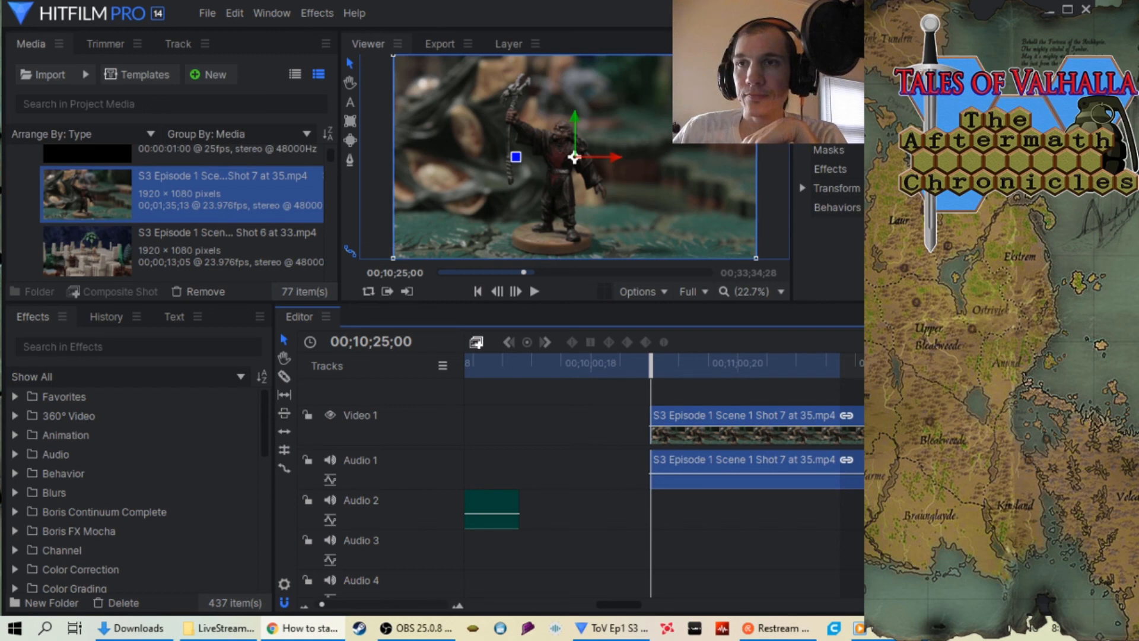
key("alt+Tab")
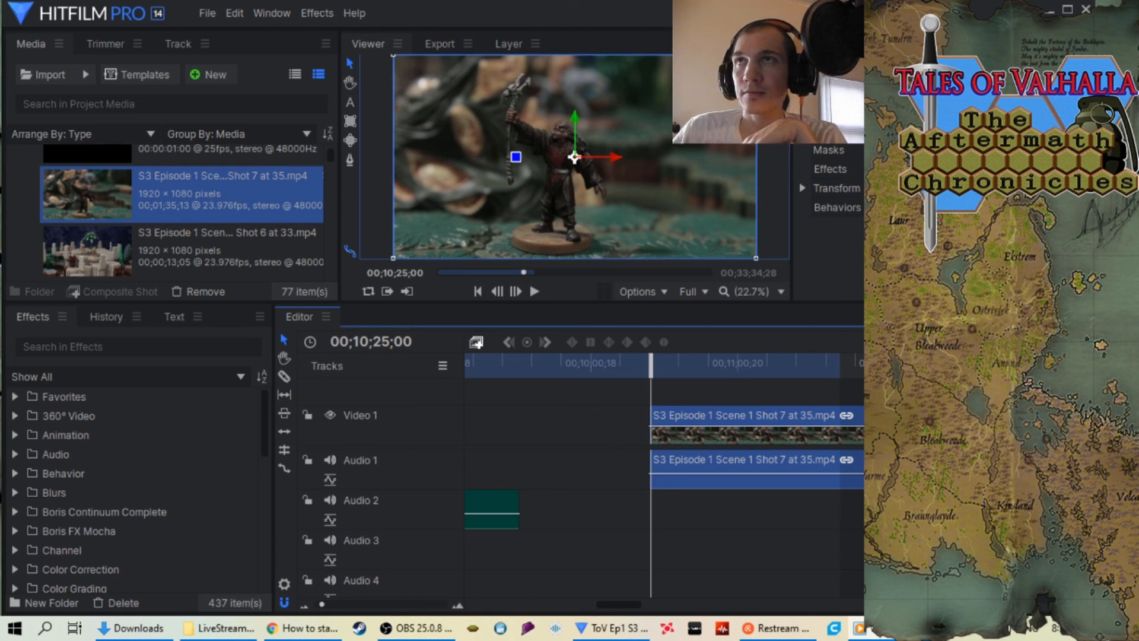
key("alt+Tab")
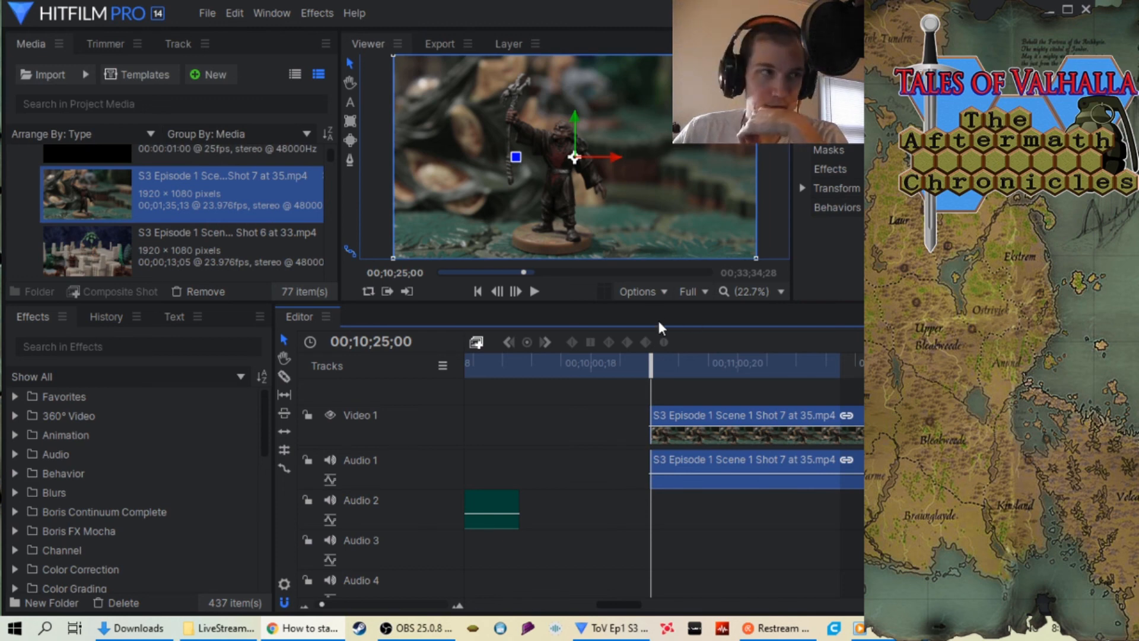
Make a composite shot from the Shot 7 clip on Video 1, adding the prefix (1) to its name and using the Selected Clip properties.
right_click(739, 429)
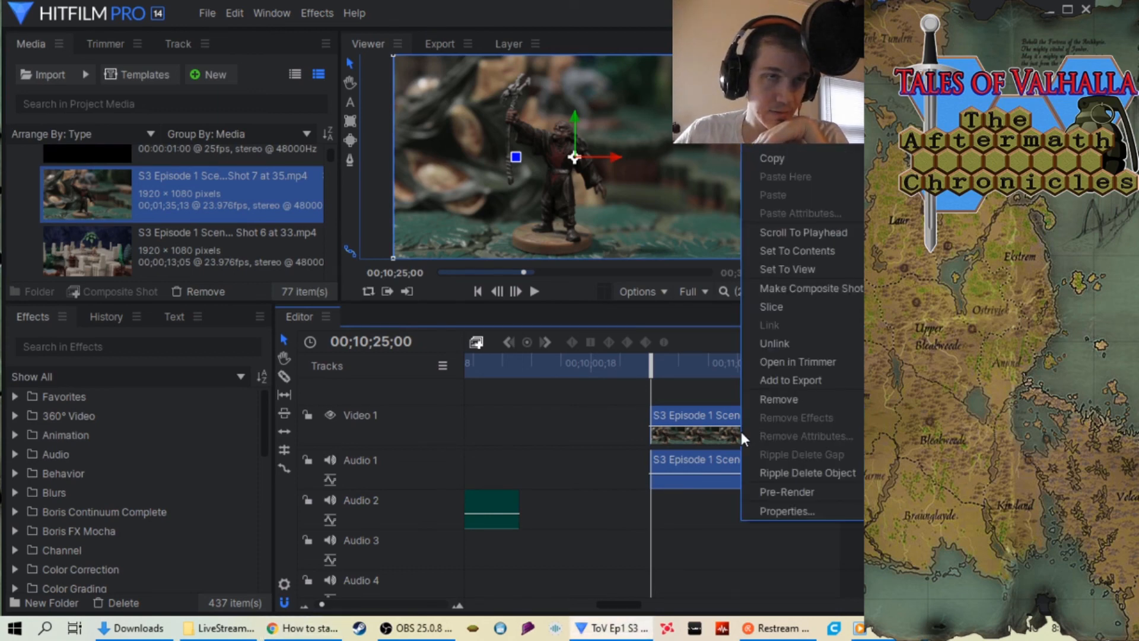
left_click(812, 289)
left_click(469, 212)
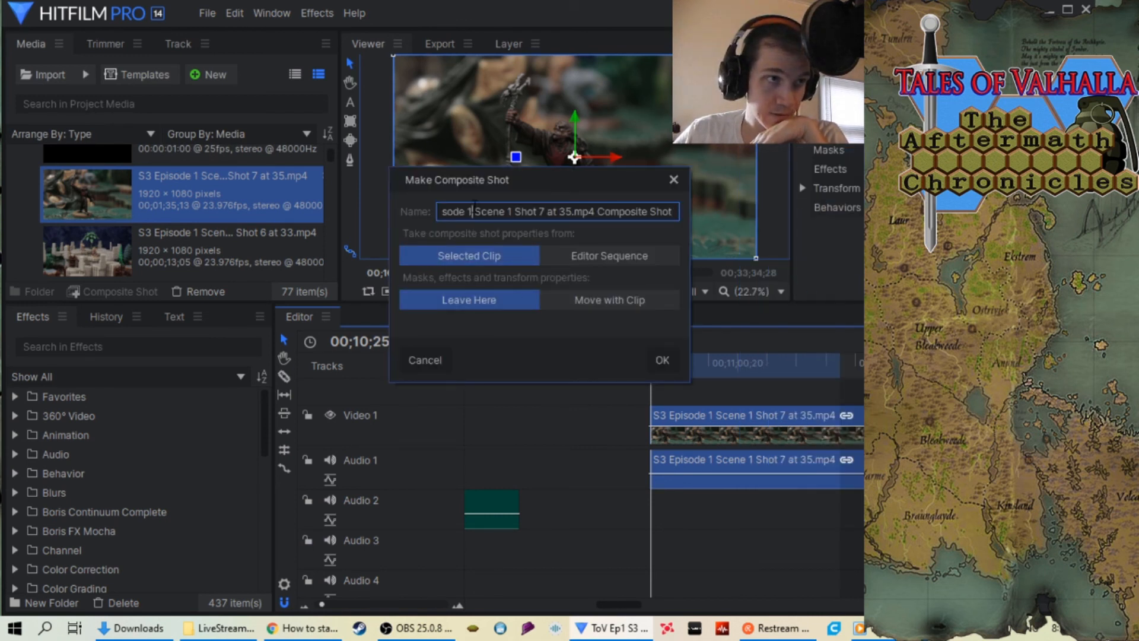
key("Left")
key("Left")
key("Left")
key("Left")
key("Left")
key("Left")
key("Left")
key("Left")
key("Left")
key("Left")
key("Left")
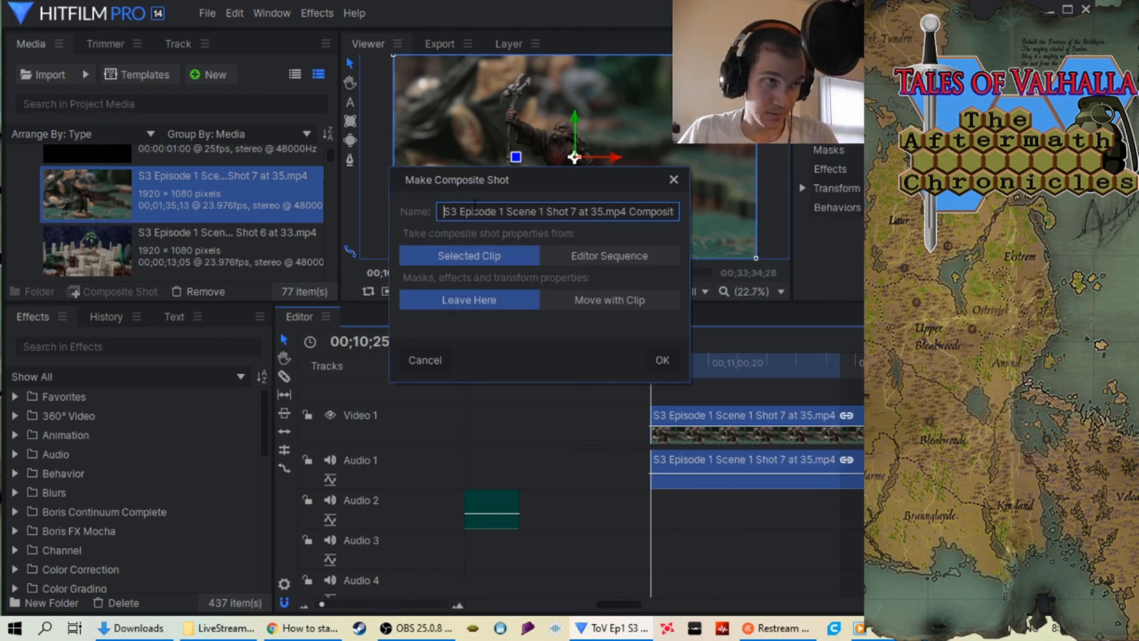
type("(1)")
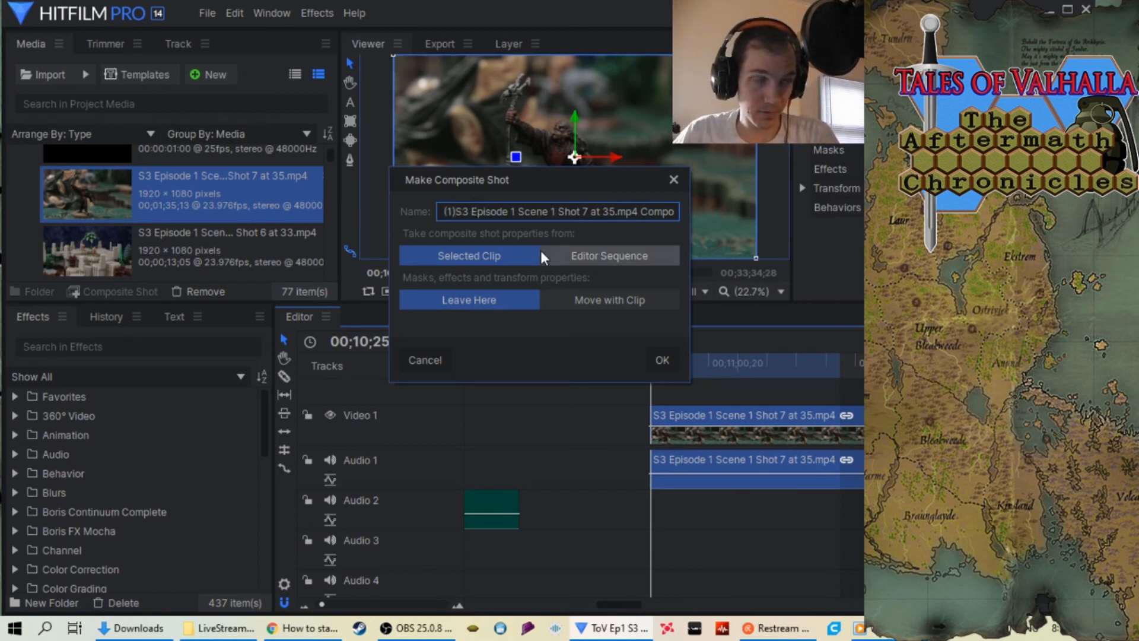
left_click(657, 357)
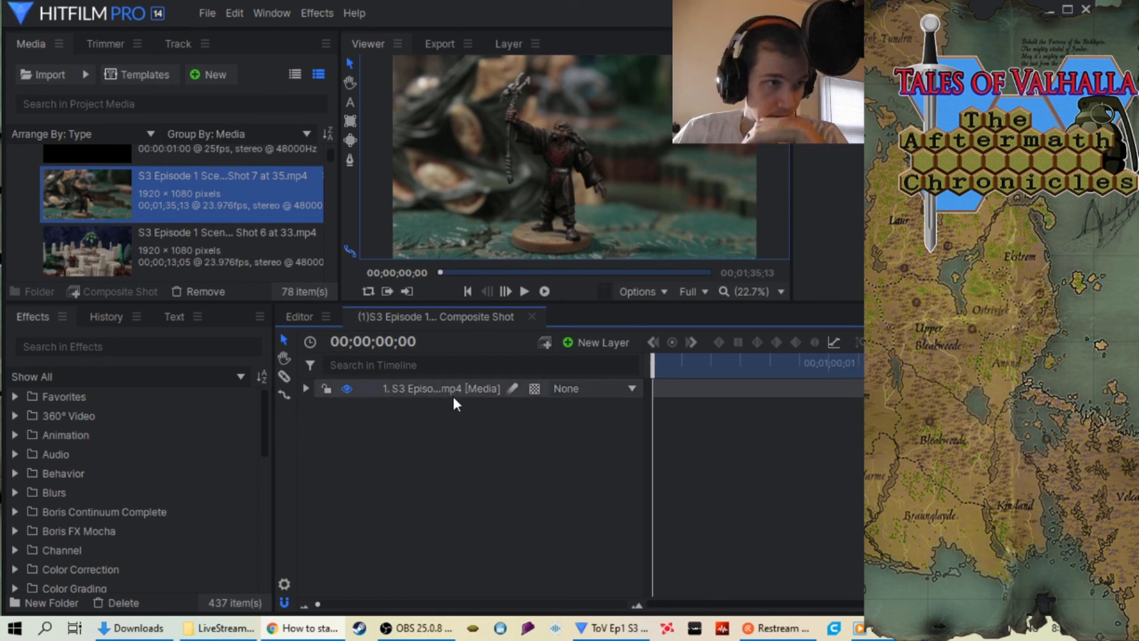
Select the S3 Episode 1 Scene 1 Shot 7 media layer and add a new tracker to it.
left_click(416, 389)
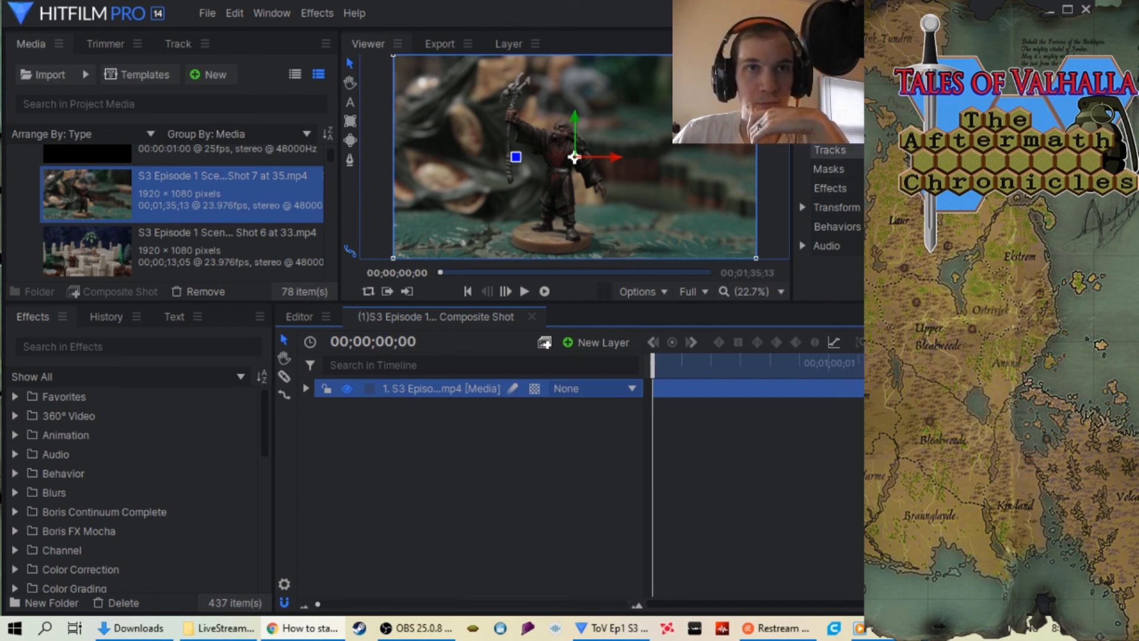
left_click(1078, 150)
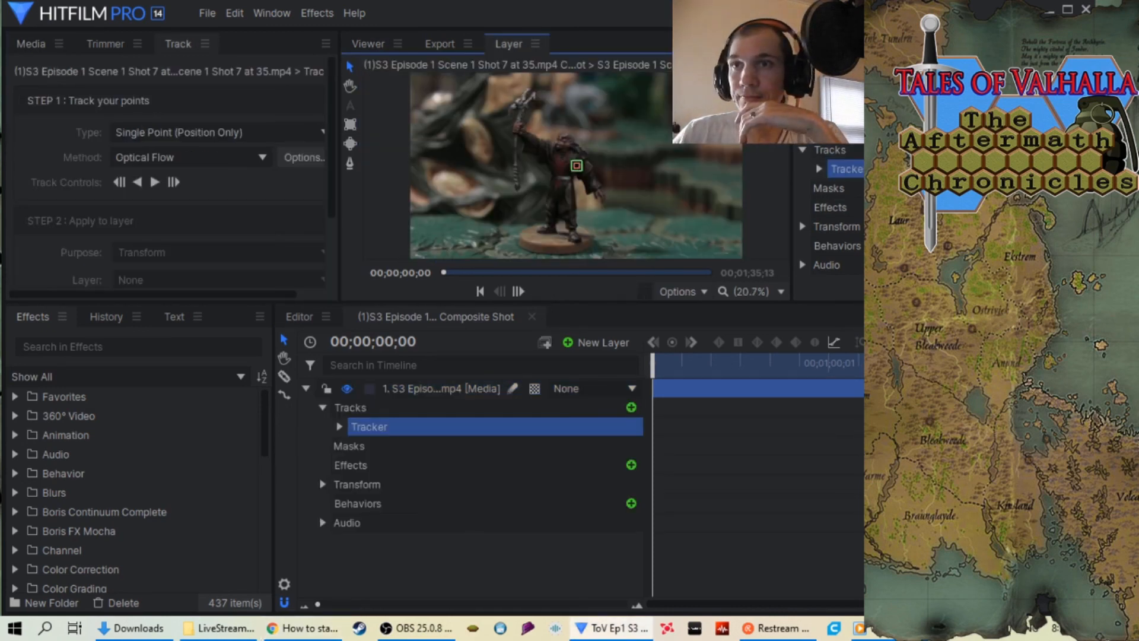
key("alt+Tab")
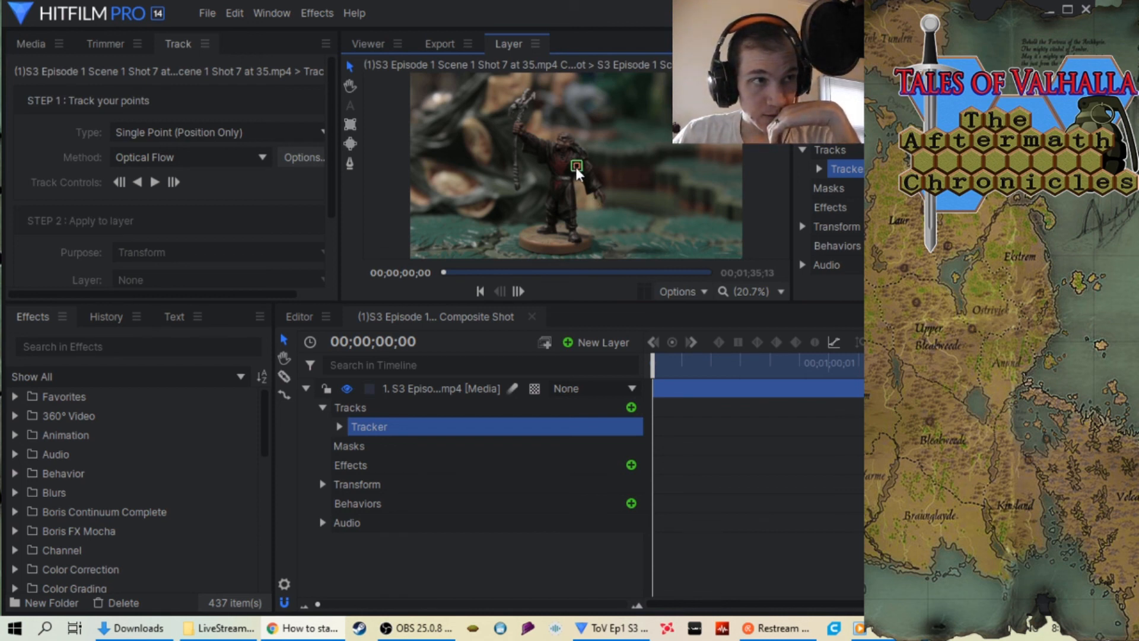
left_click_drag(577, 167, 465, 191)
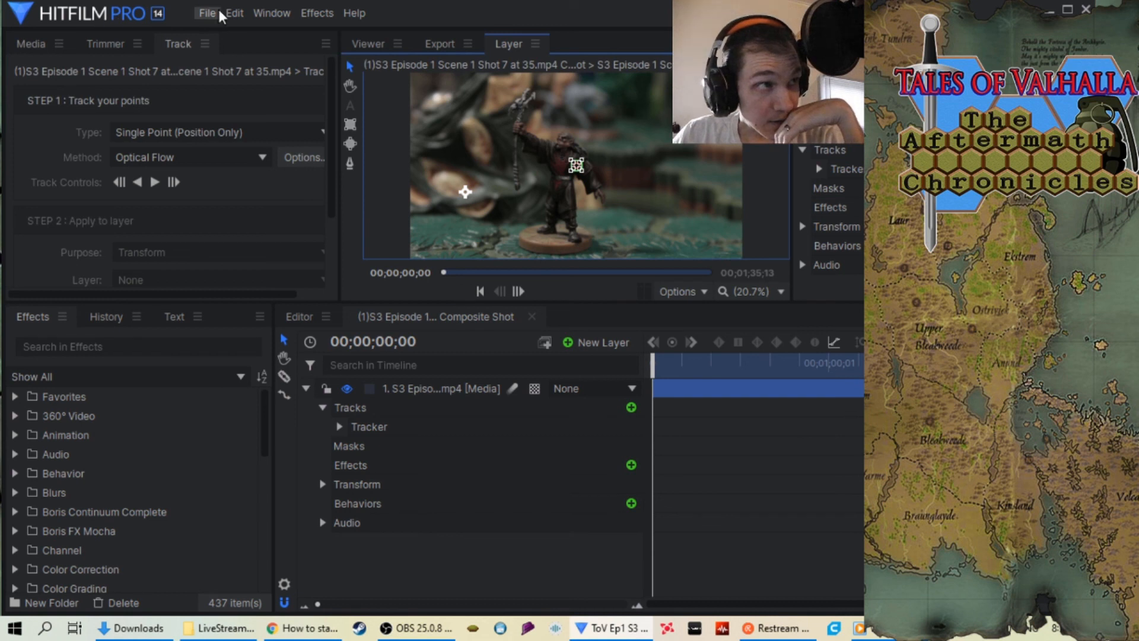
left_click(235, 13)
left_click(248, 37)
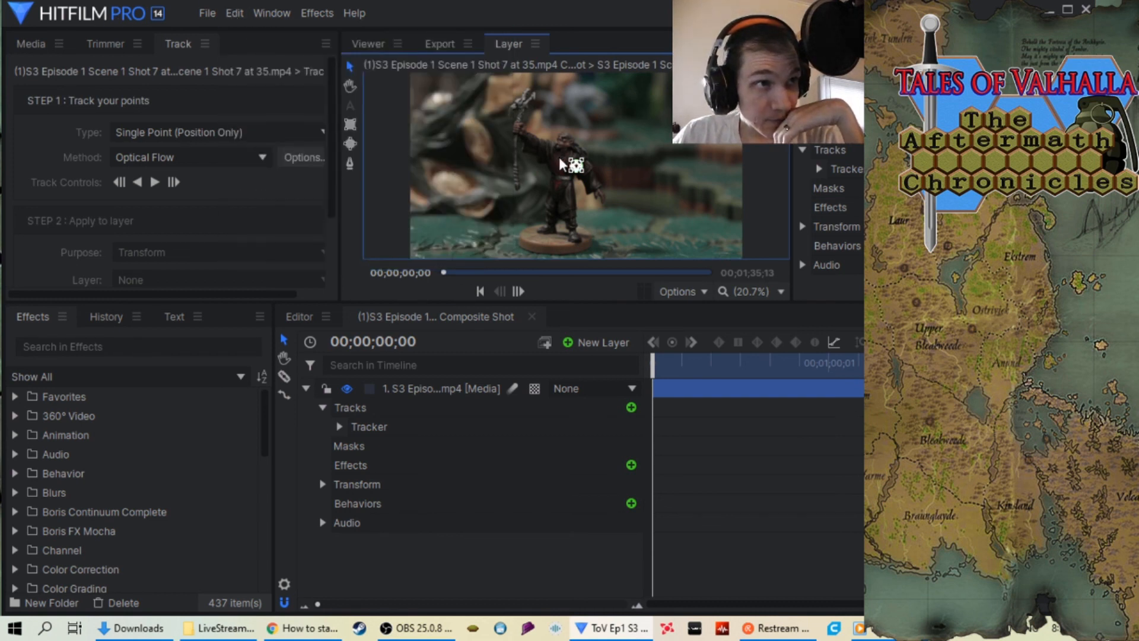
Enlarge the tracker's outer search region and inner feature region around the track point on the miniature.
left_click_drag(570, 159, 564, 152)
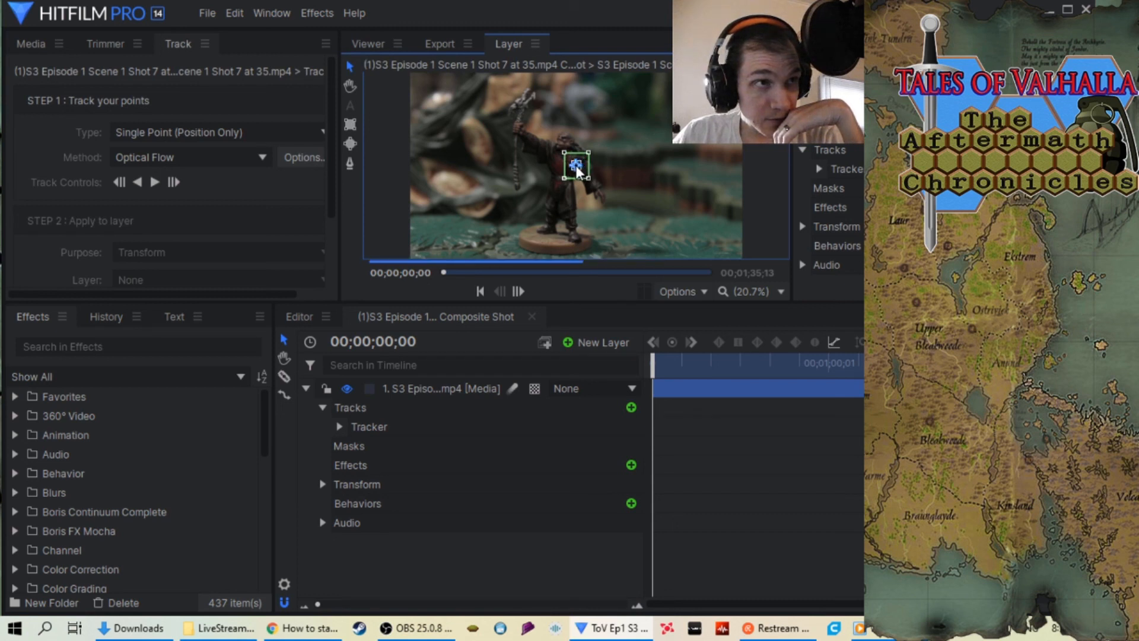
scroll(577, 168, "up", 3)
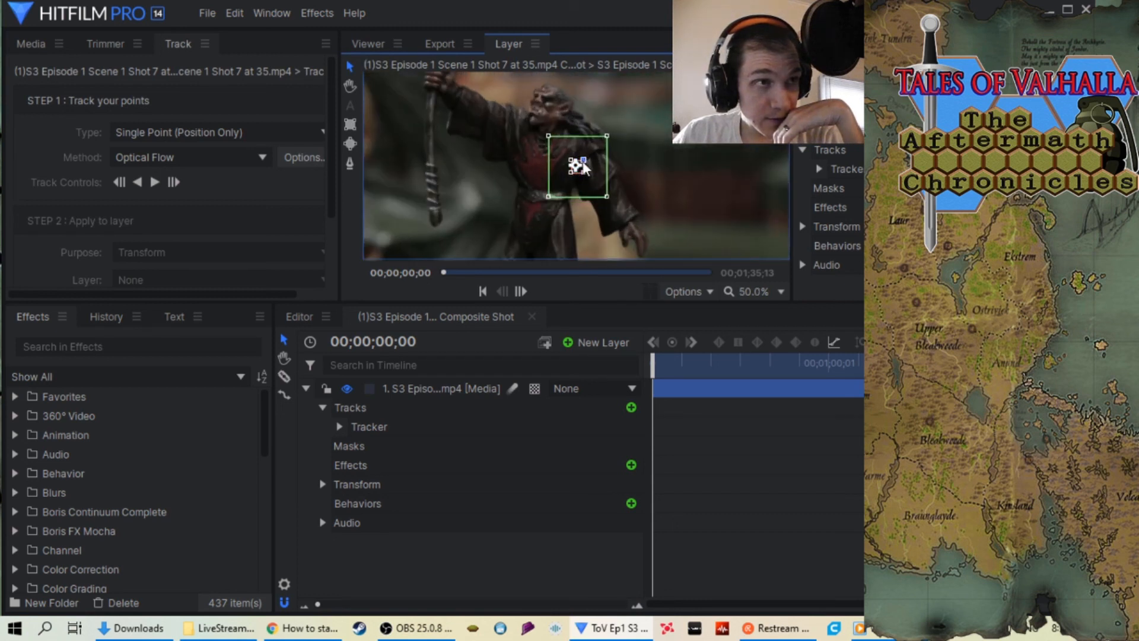
scroll(577, 172, "down", 2)
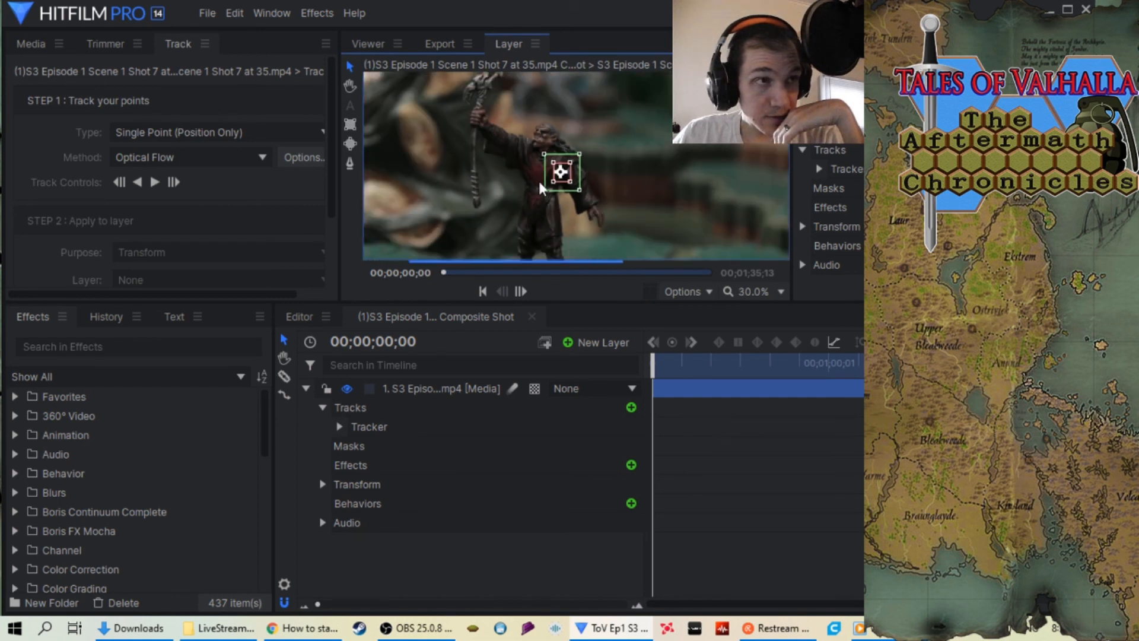
scroll(569, 176, "down", 1)
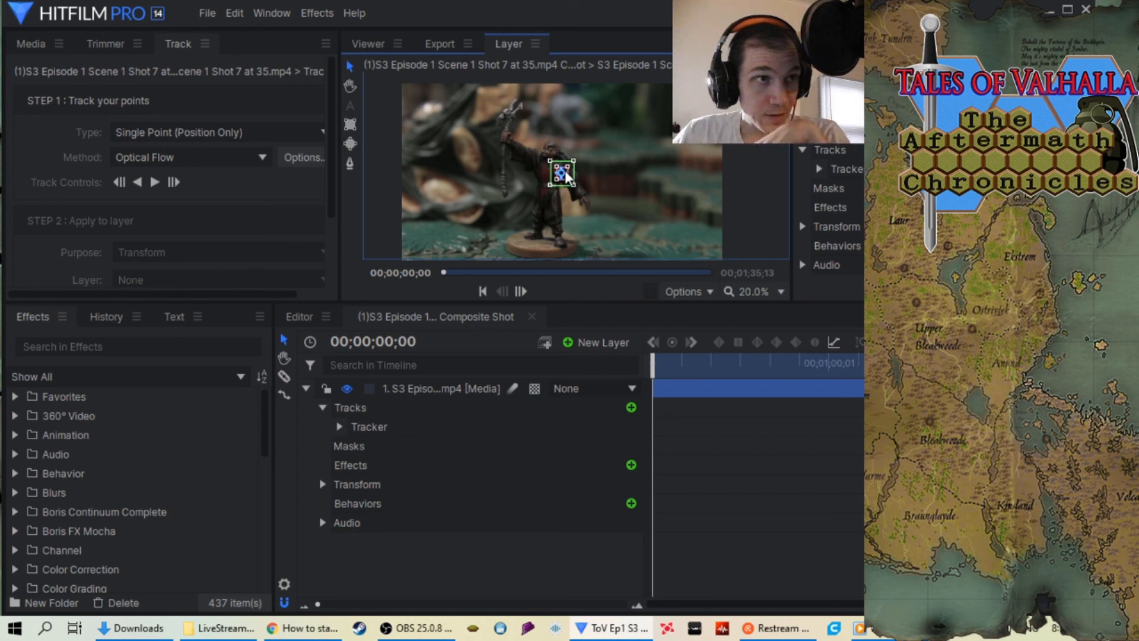
mouse_move(569, 179)
left_mouse_down()
mouse_move(551, 185)
mouse_move(567, 178)
left_mouse_up()
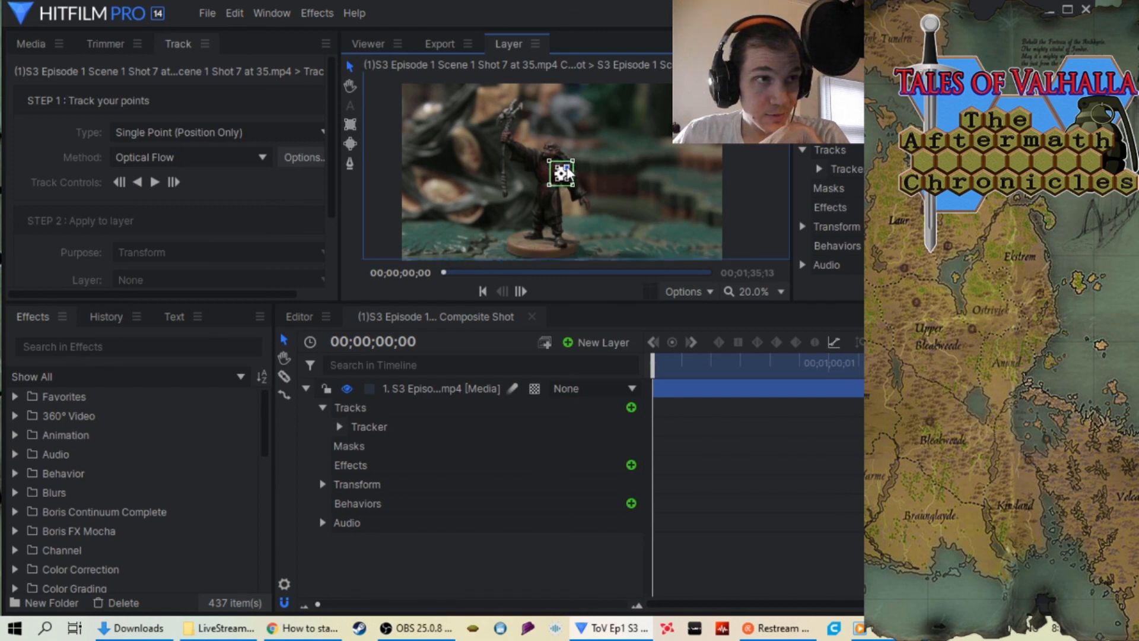
Move the track point onto the pale rounded spot in the blurred background beside the miniature and enlarge its search and feature regions.
left_click_drag(559, 164, 404, 205)
scroll(567, 177, "up", 2)
scroll(431, 205, "down", 2)
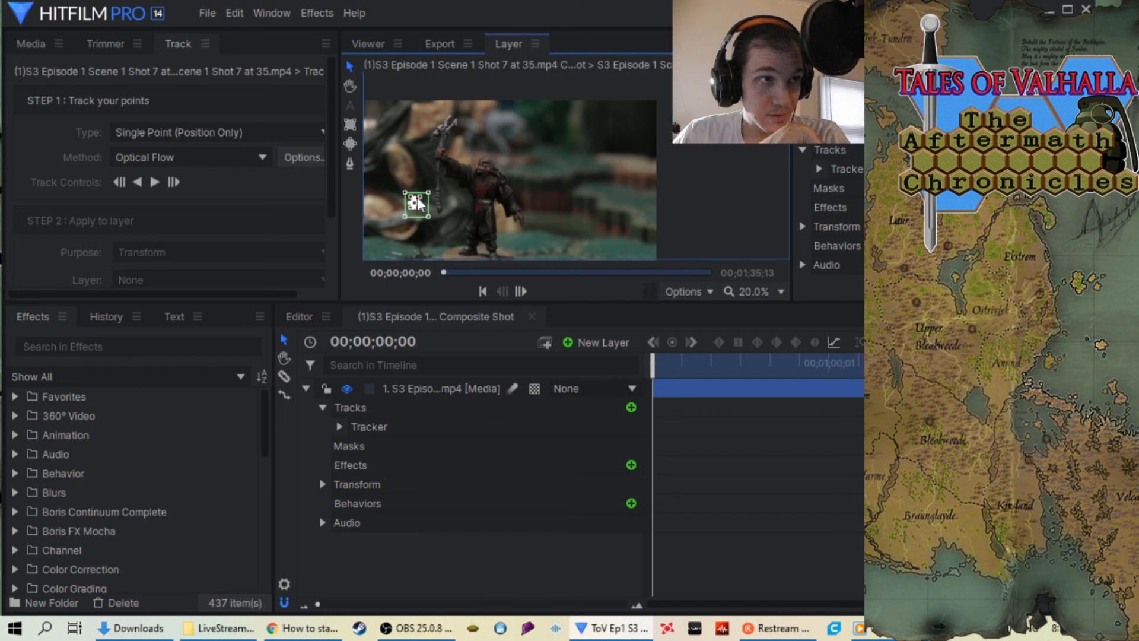
mouse_move(418, 198)
left_mouse_down()
mouse_move(436, 184)
mouse_move(425, 190)
left_mouse_up()
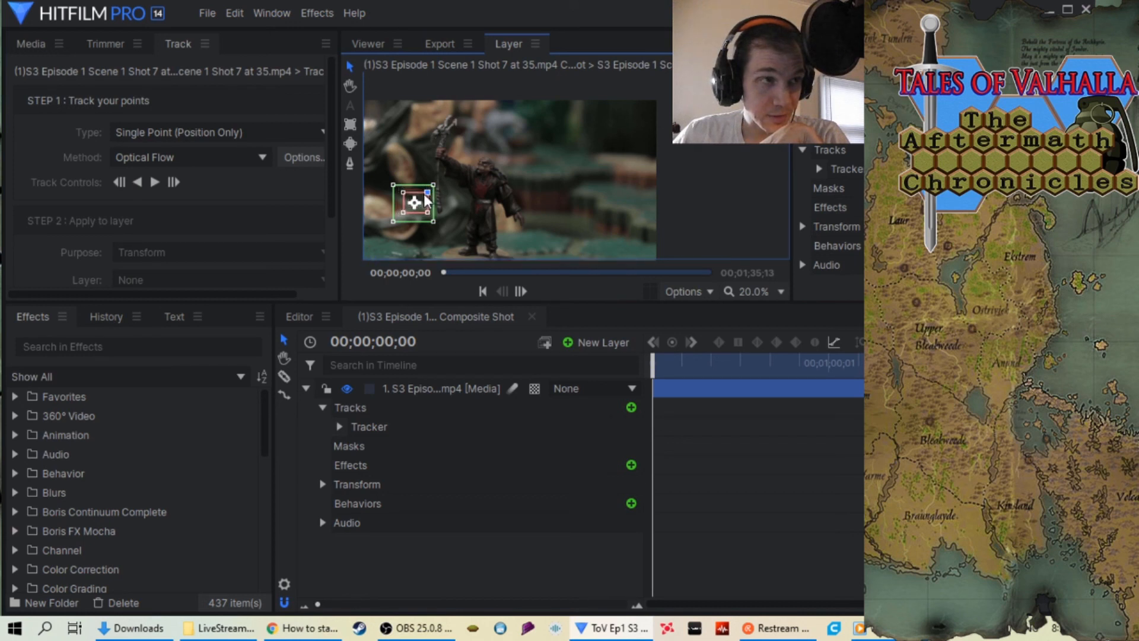
left_click_drag(425, 200, 562, 189)
scroll(401, 211, "down", 1)
scroll(562, 191, "up", 1)
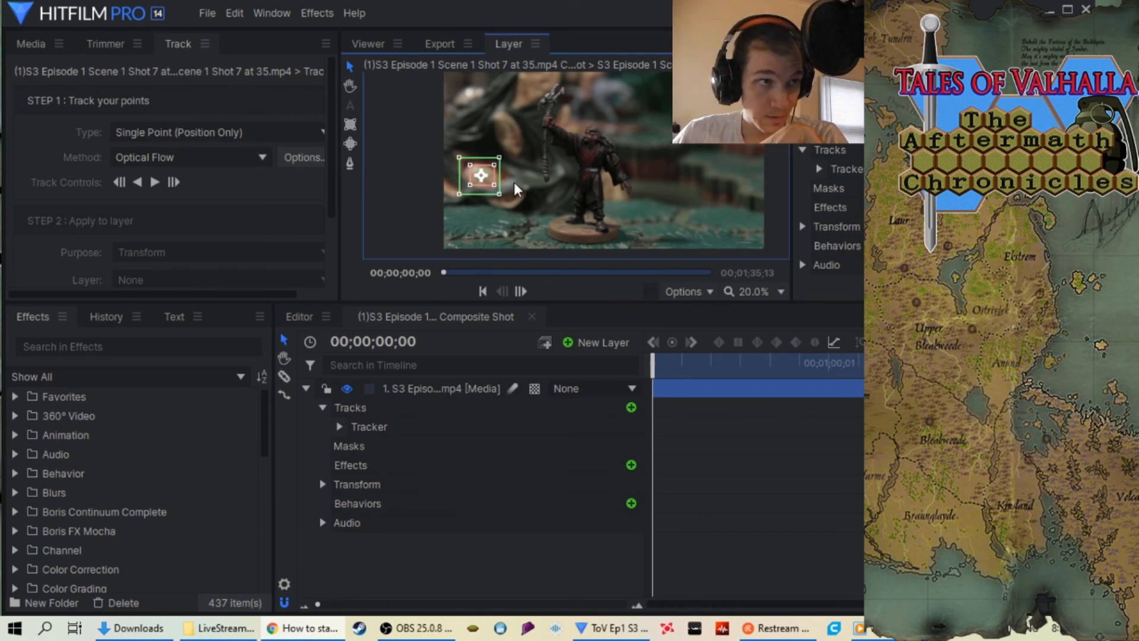
Move the track point's target marker away from its regions onto the miniature, and compare its position with the layer's anchor in the Viewer.
scroll(547, 185, "down", 1)
scroll(545, 182, "up", 1)
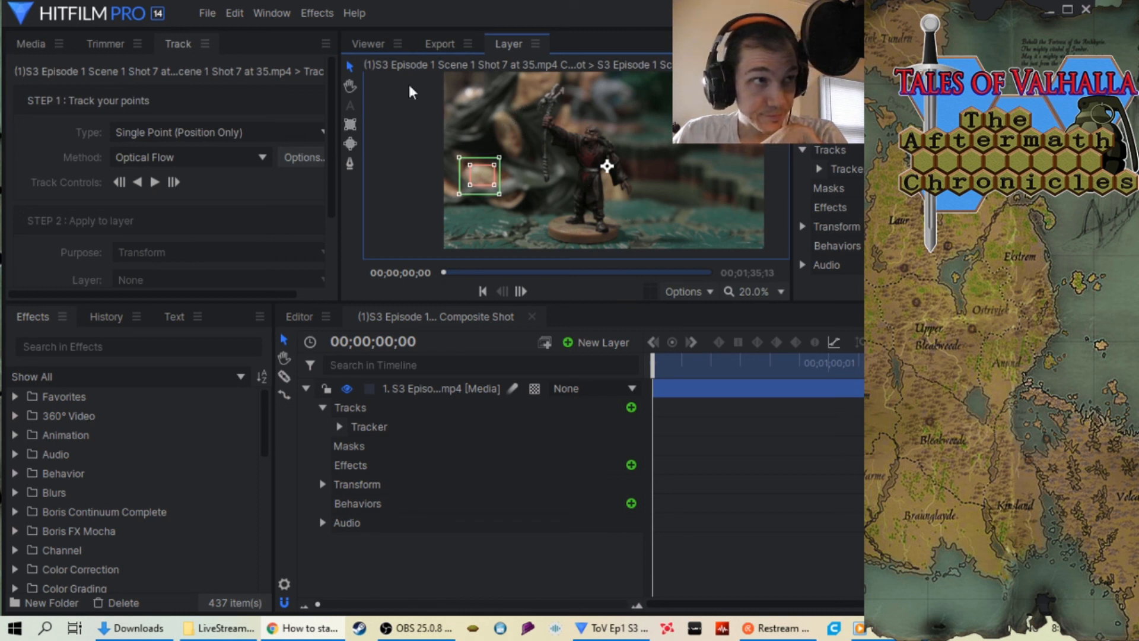
left_click(366, 42)
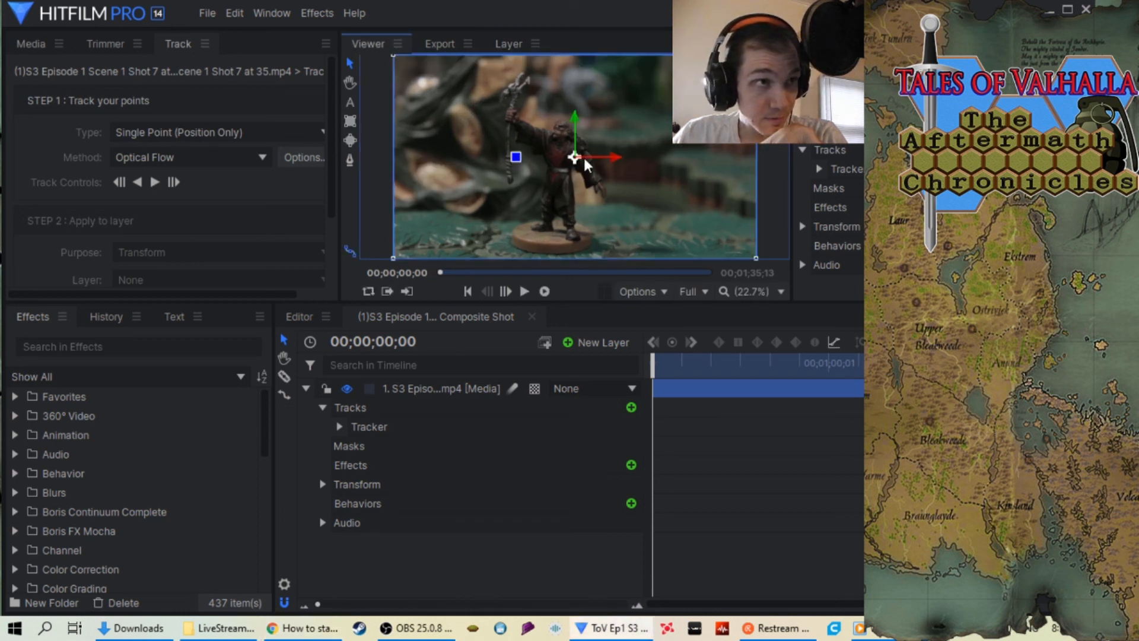
left_click(507, 43)
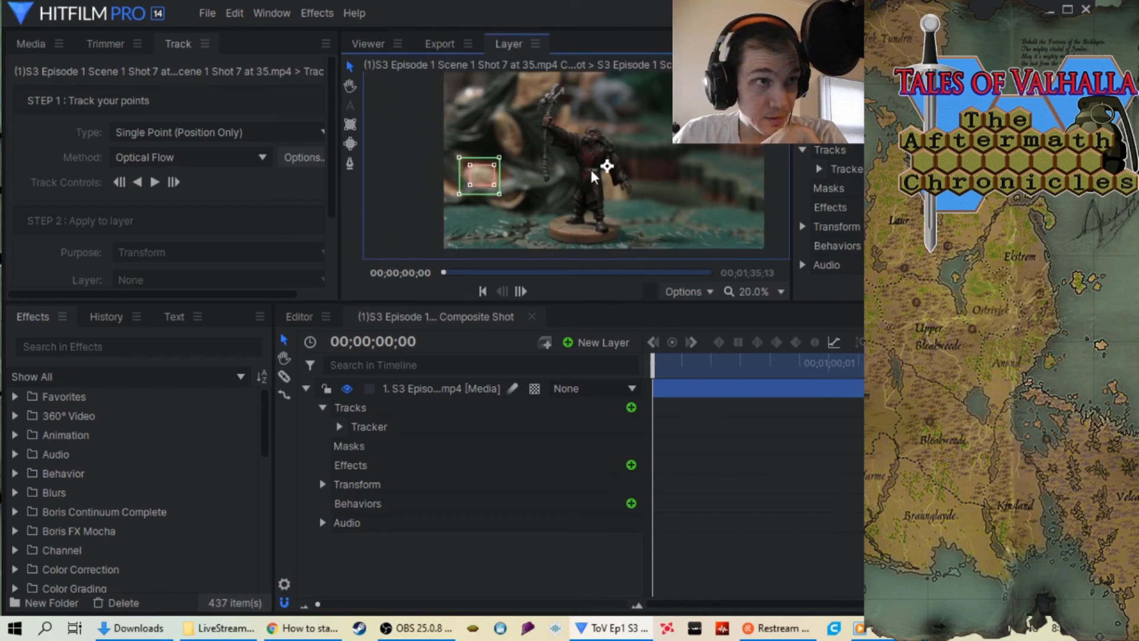
scroll(644, 166, "down", 2)
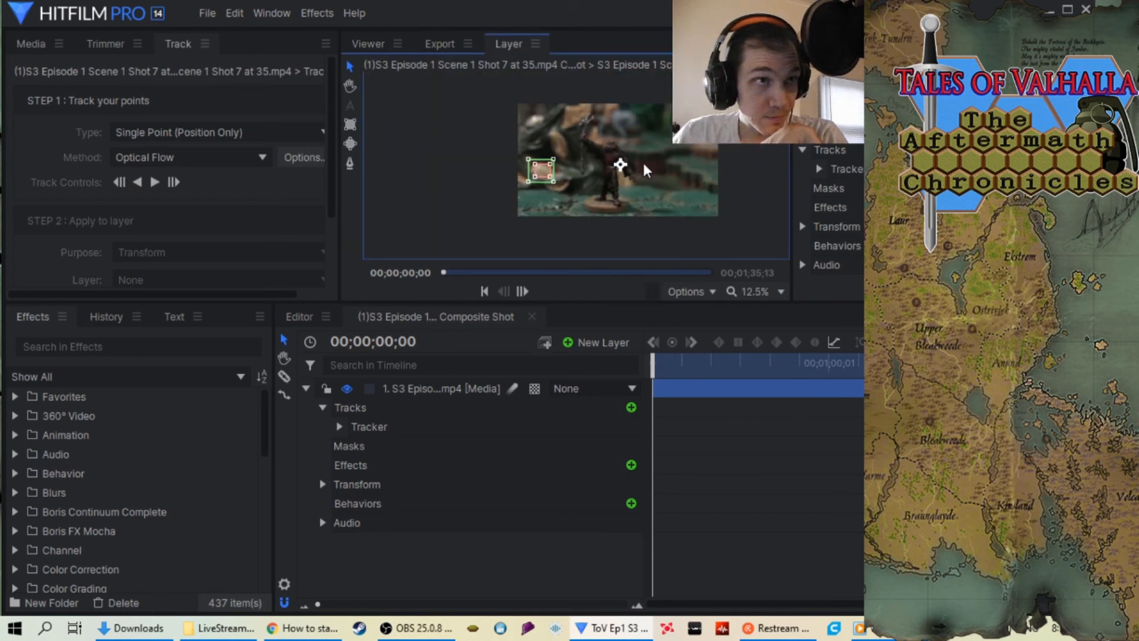
scroll(642, 160, "up", 2)
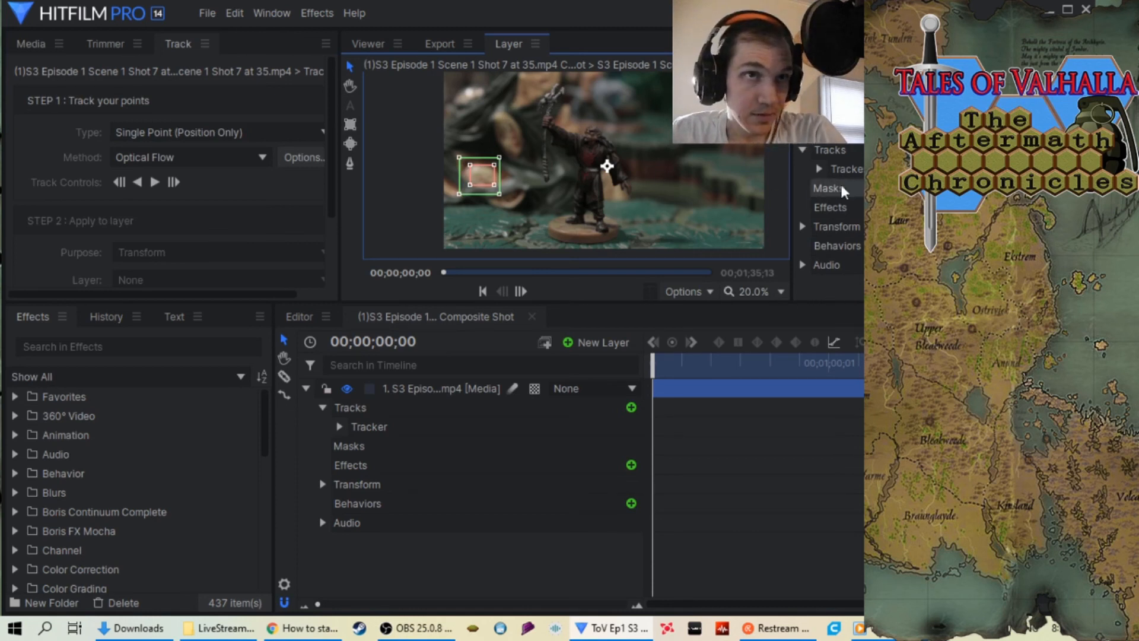
Expand the tracker and its track point in the layer's controls, and reselect the tracker to show its tracking settings.
left_click(820, 168)
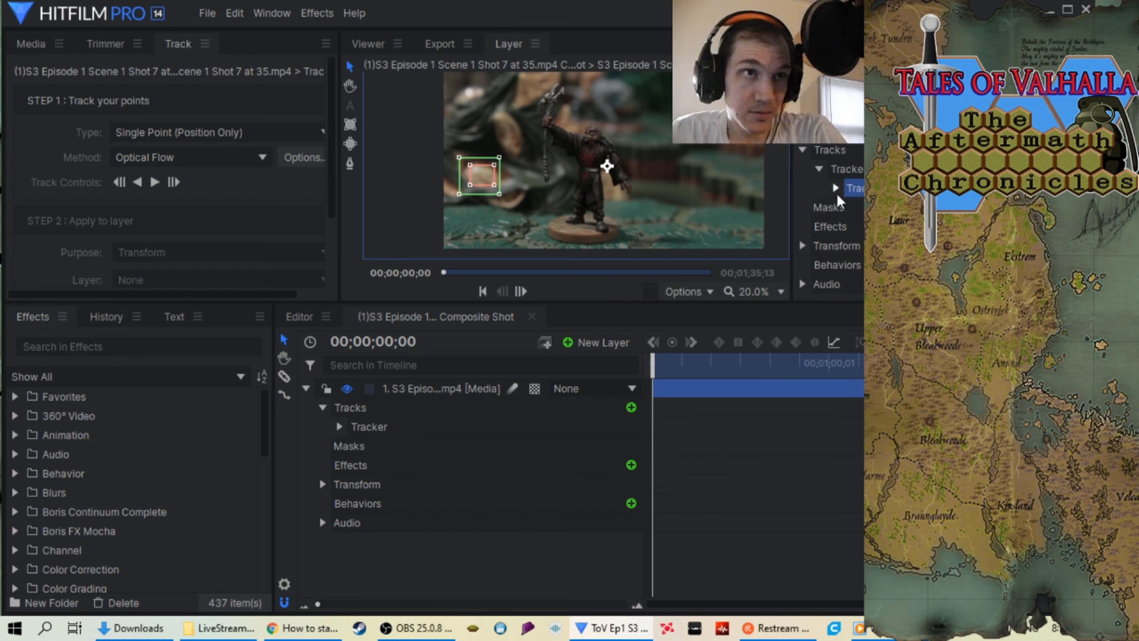
left_click(836, 188)
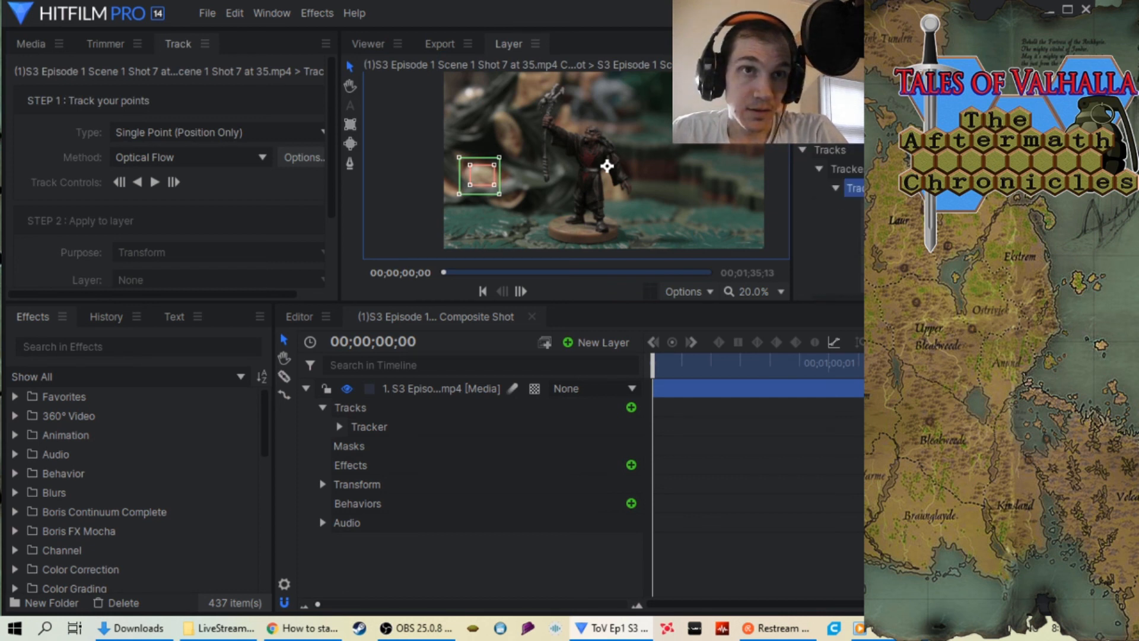
left_click(840, 297)
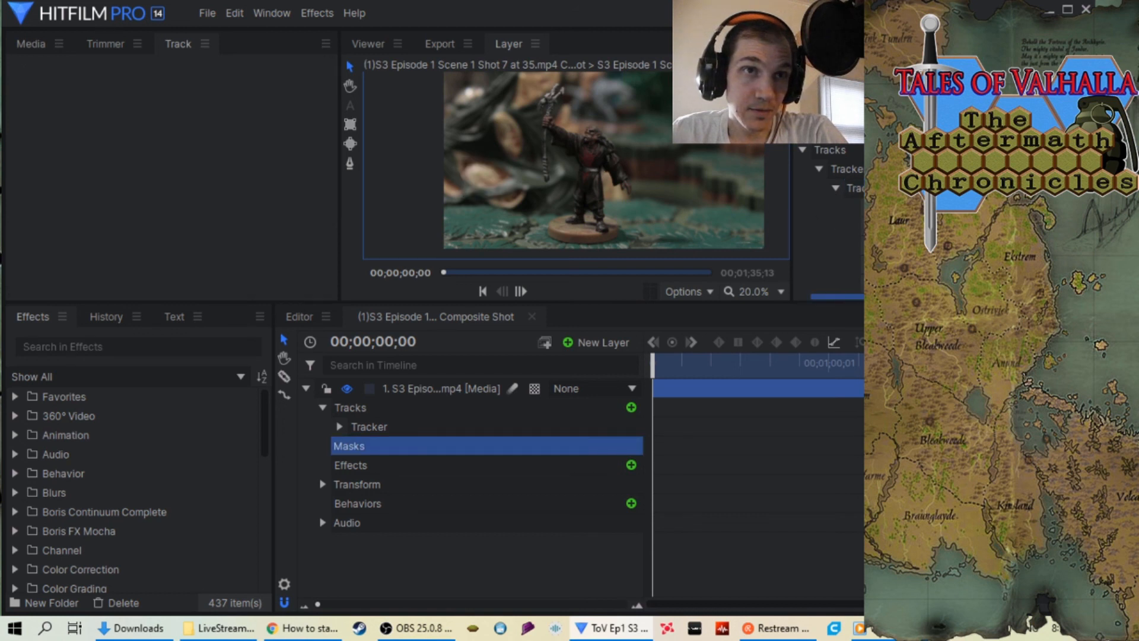
left_click(23, 47)
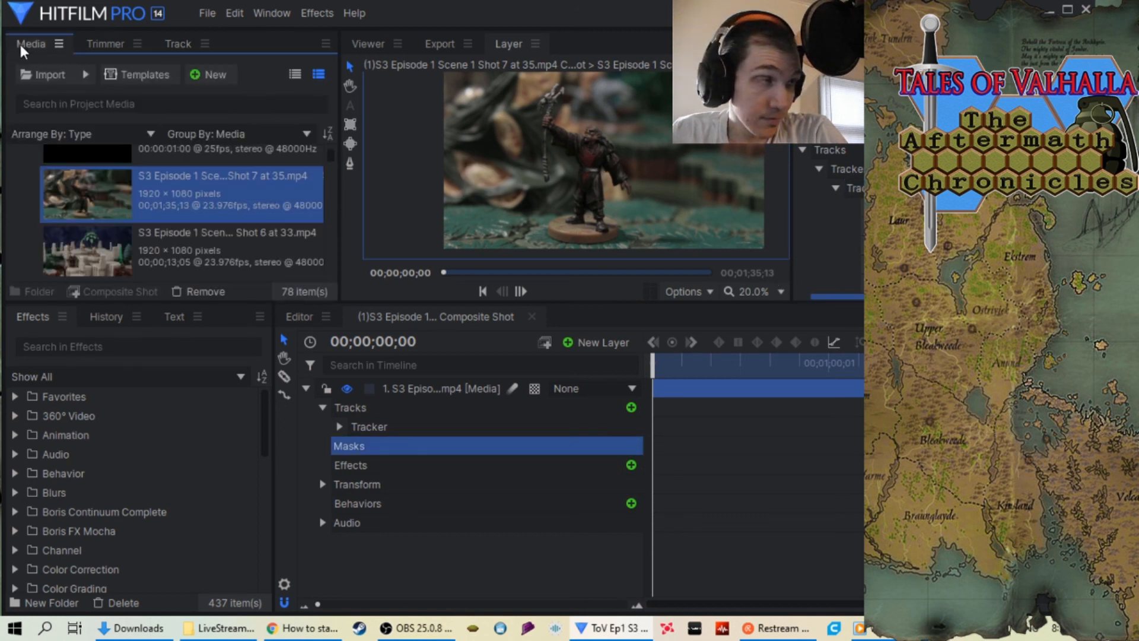
left_click(173, 45)
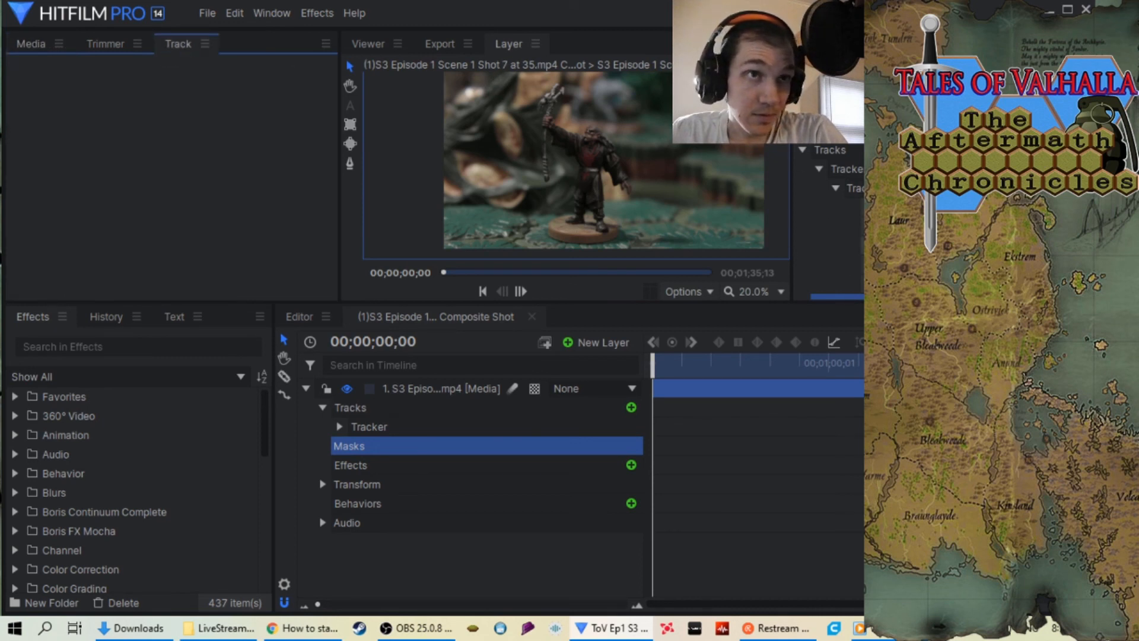
left_click(850, 166)
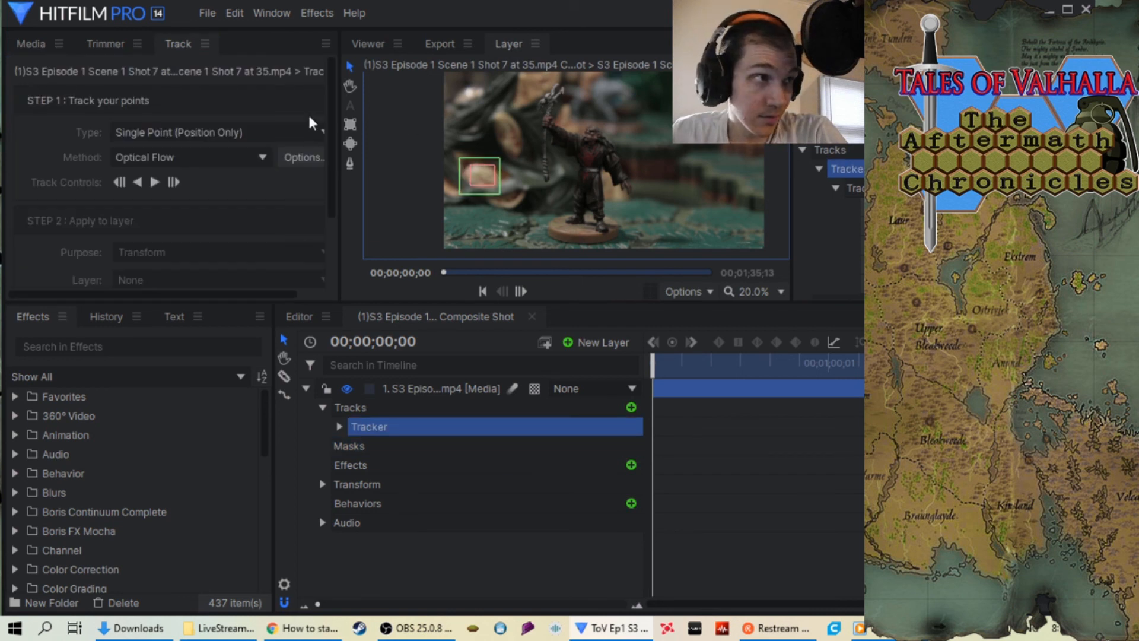
Examine the tracking settings, including the Apply to layer options, and select the track point under the tracker.
scroll(250, 166, "down", 1)
scroll(253, 174, "down", 1)
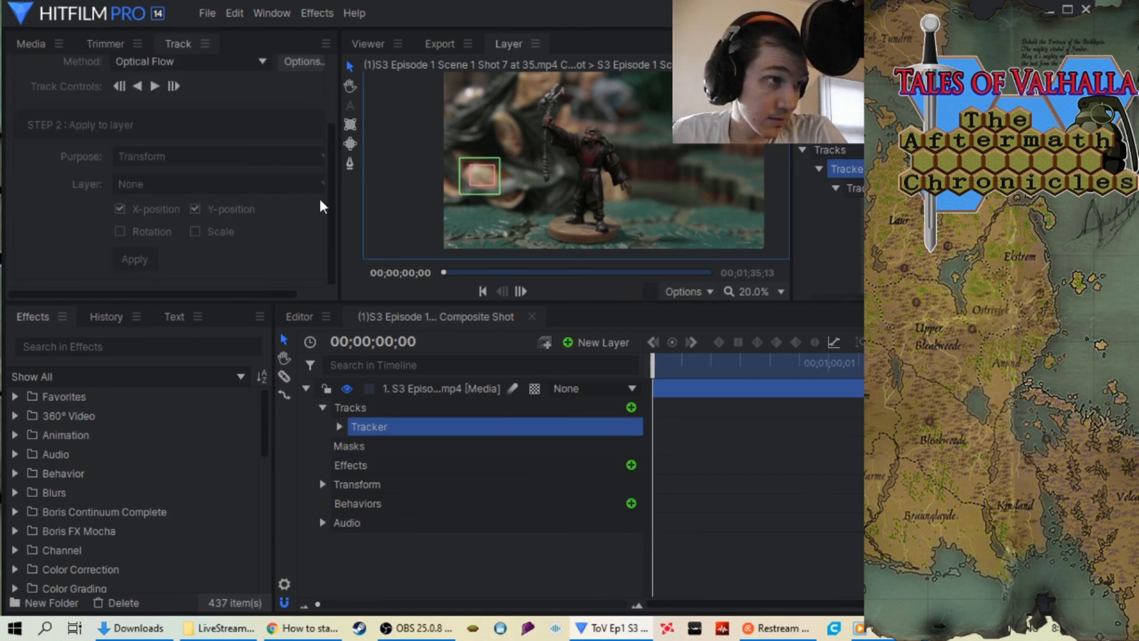
scroll(284, 234, "up", 2)
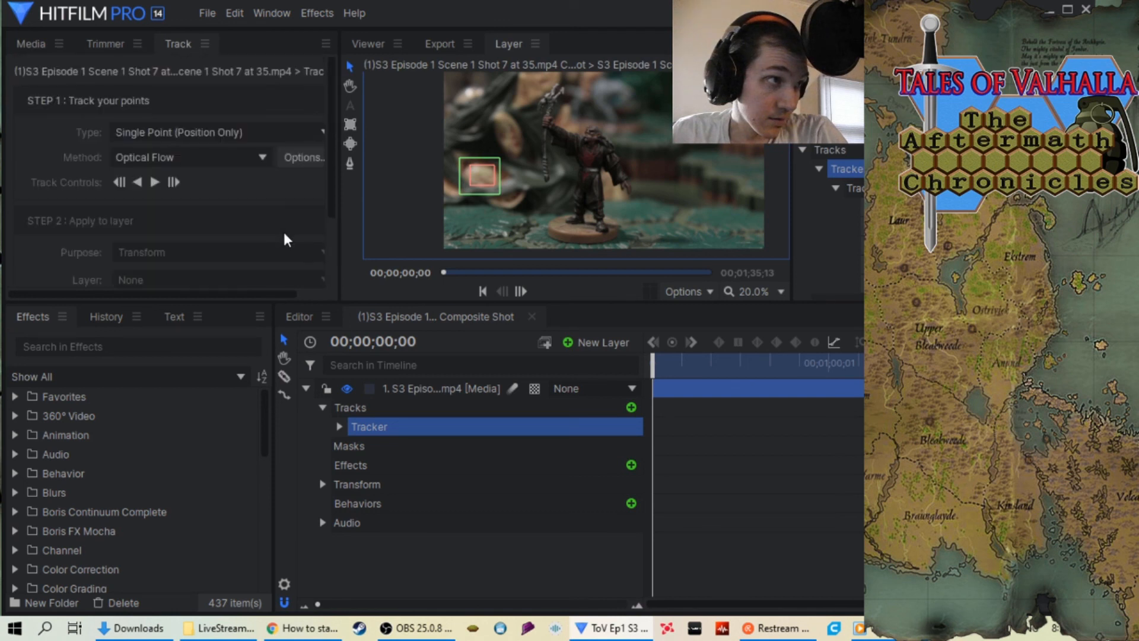
scroll(285, 237, "down", 1)
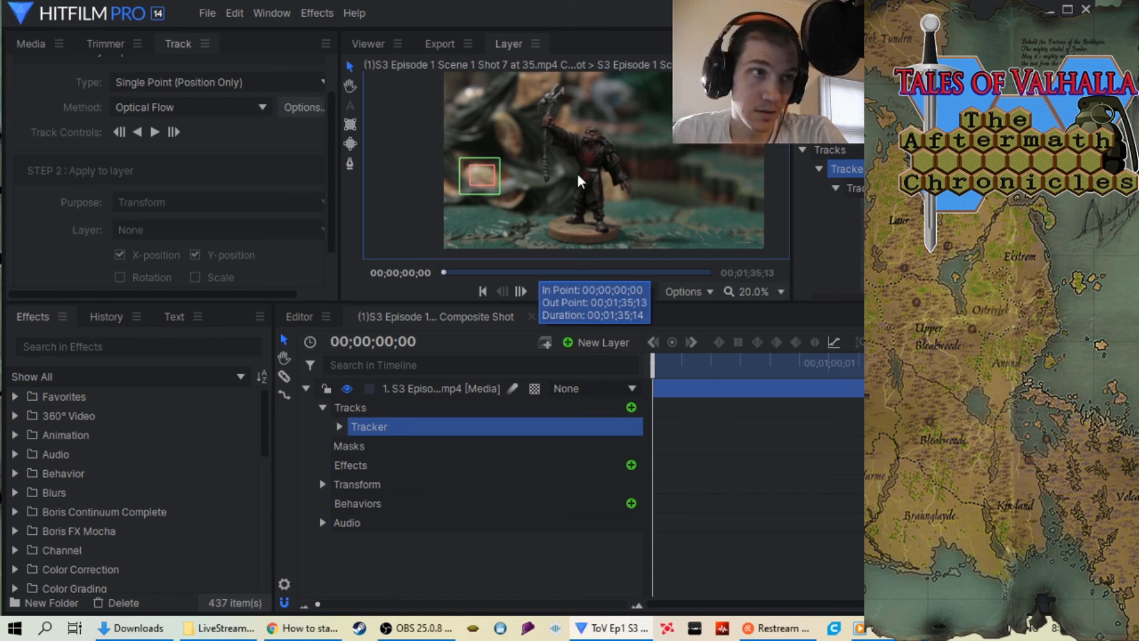
left_click(830, 150)
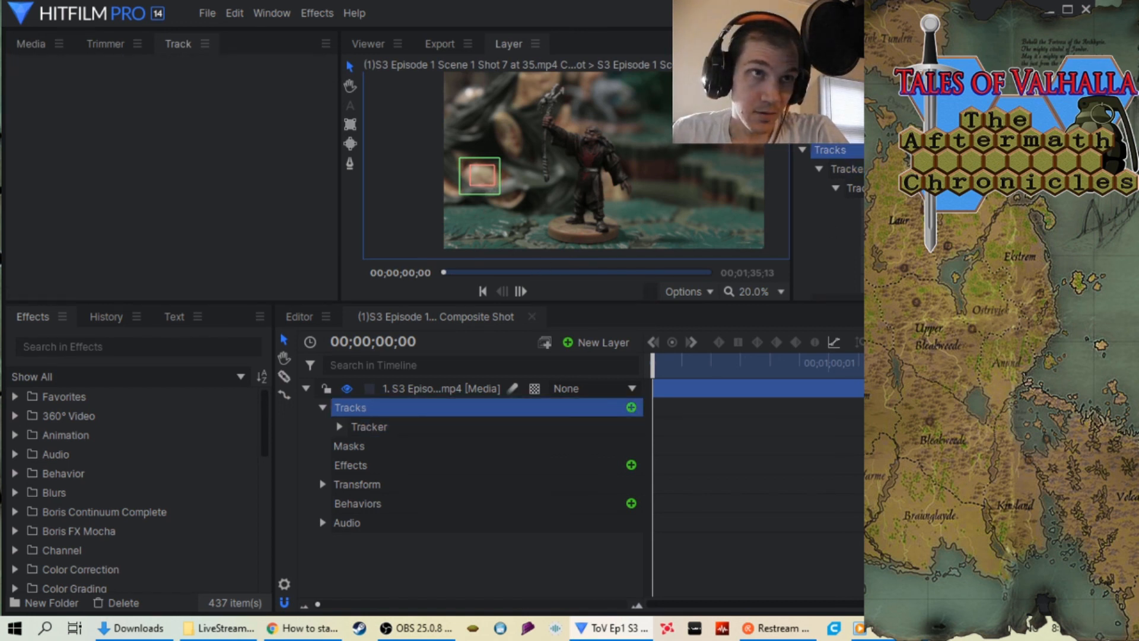
left_click(878, 237)
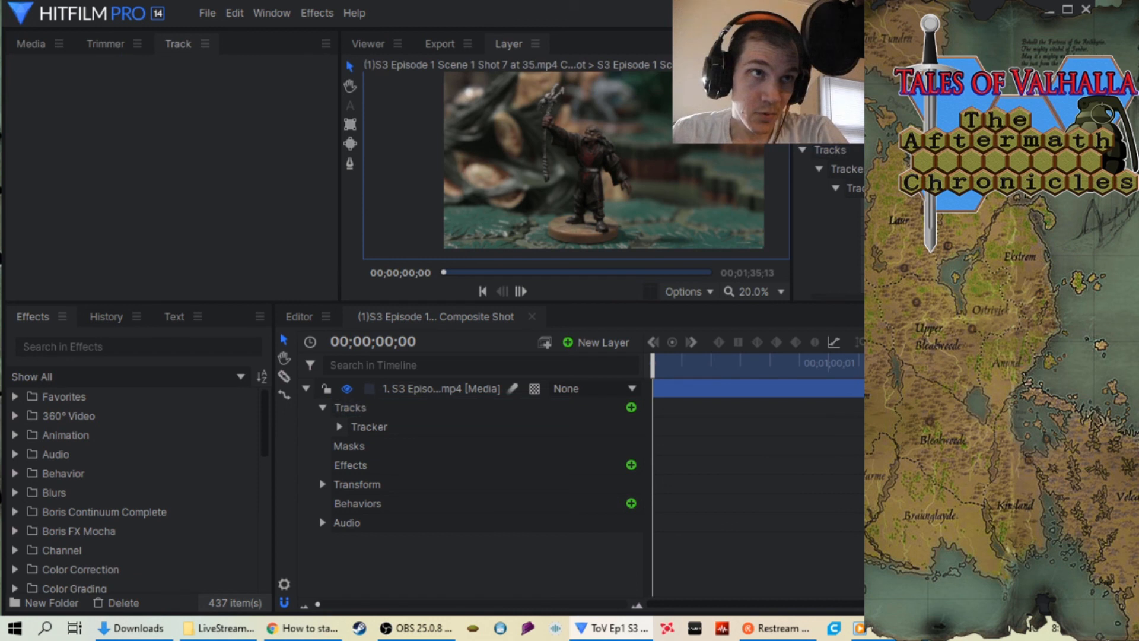
left_click(173, 45)
left_click(852, 188)
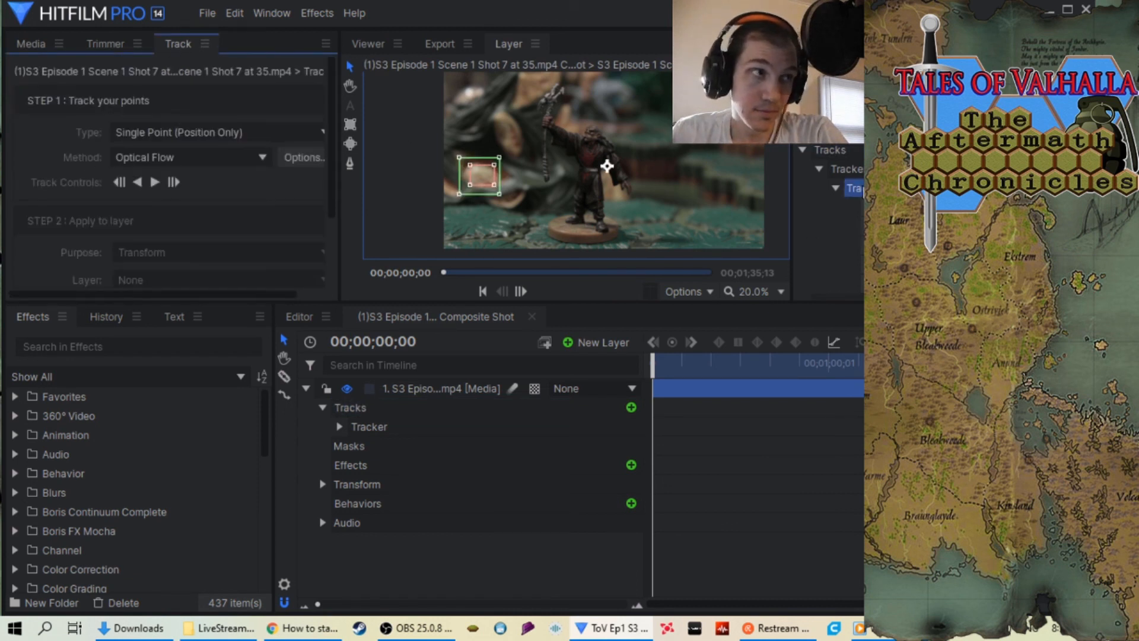
Undo the track point's last feature offset change and move its target marker from the pale spot onto the miniature's torso.
left_click(606, 170)
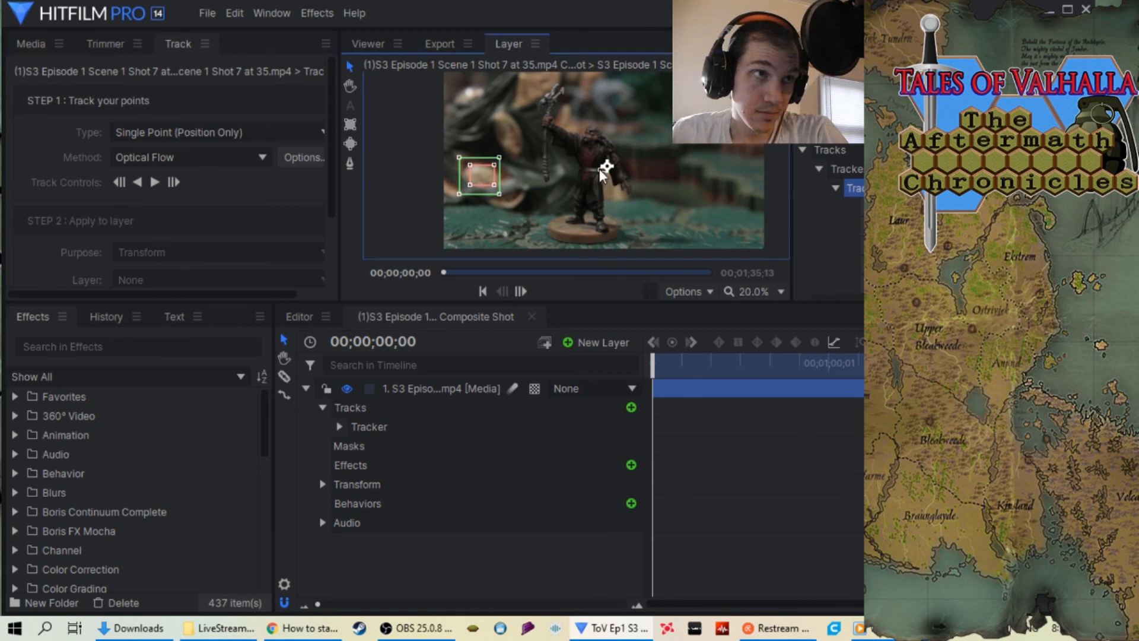
left_click(235, 13)
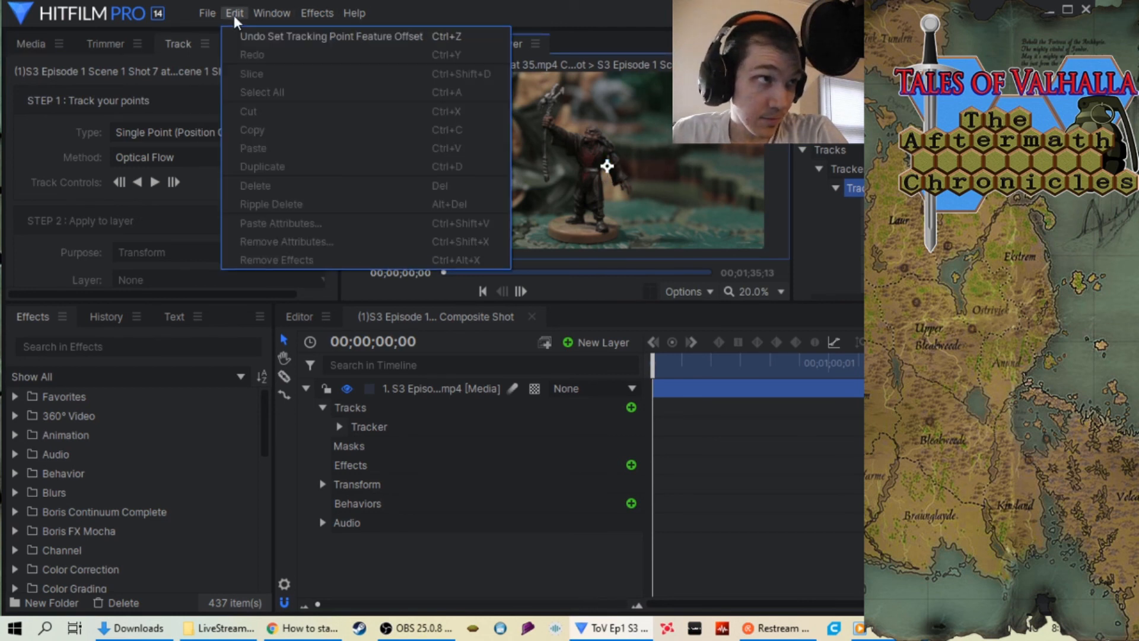
left_click(264, 36)
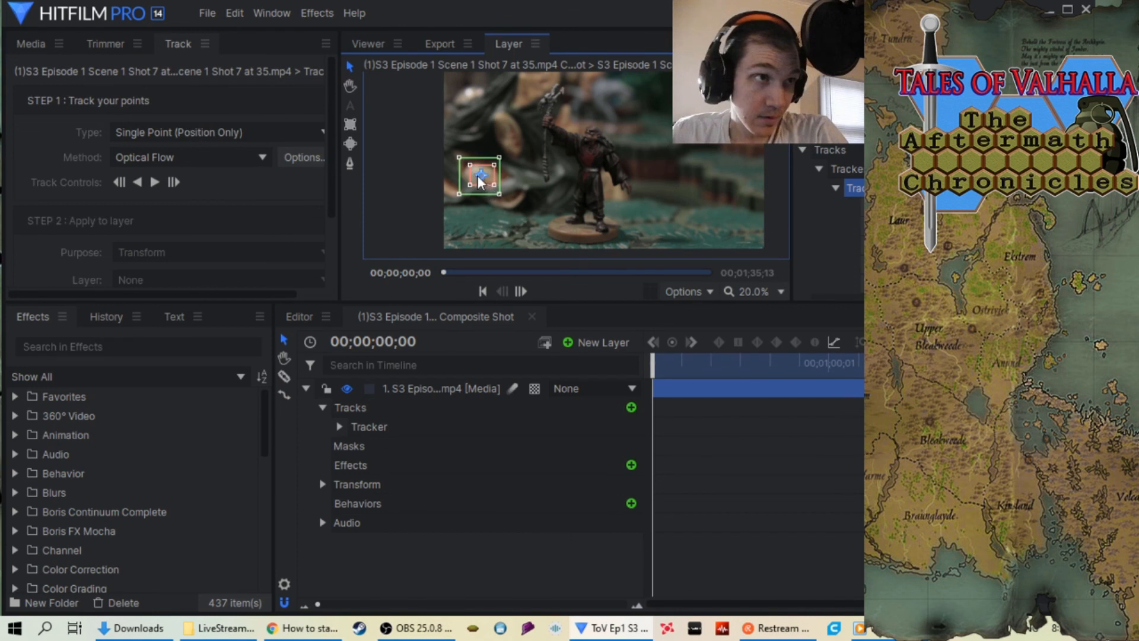
left_click_drag(481, 175, 589, 173)
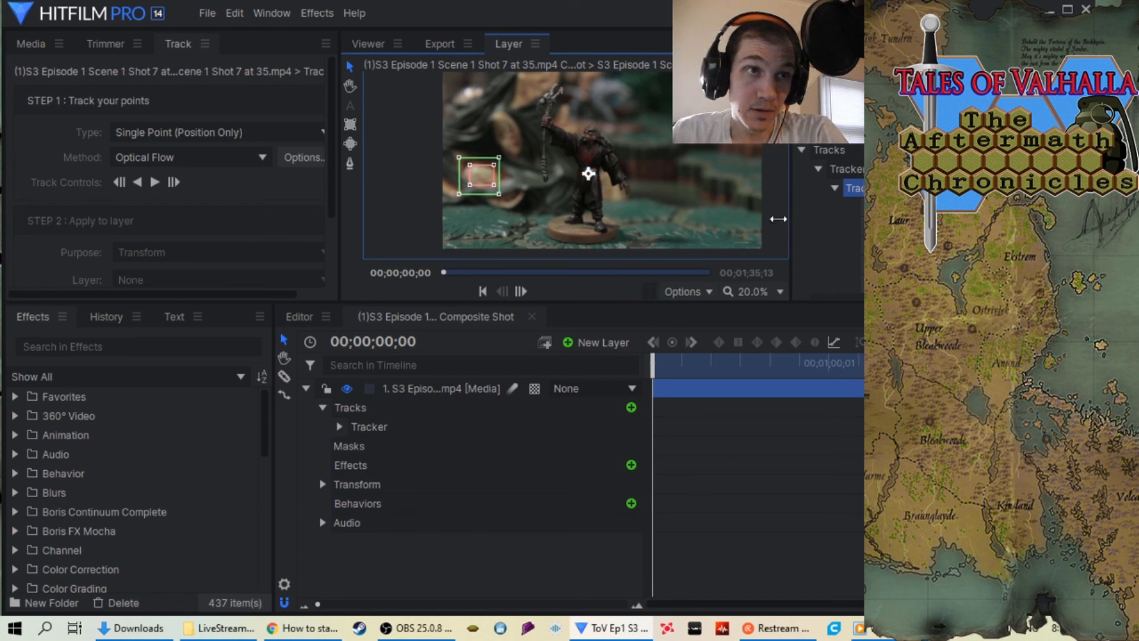
Widen the controls area and examine the layer's Transform properties and the track point's feature and search properties.
left_click_drag(791, 220, 643, 218)
scroll(771, 225, "down", 1)
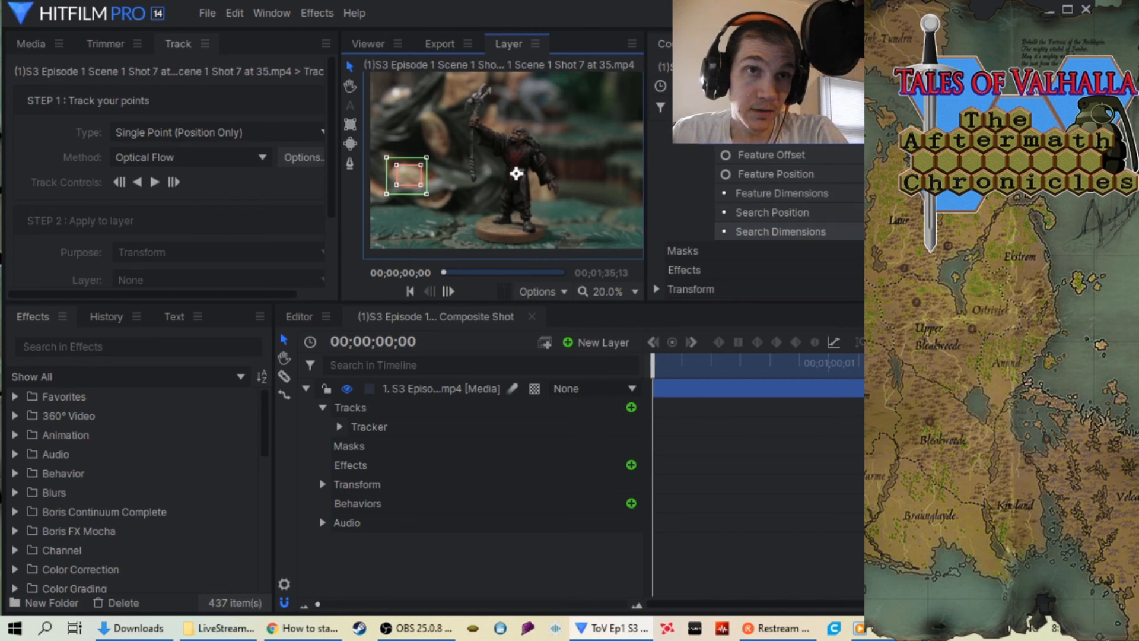
left_click(655, 288)
scroll(706, 261, "down", 3)
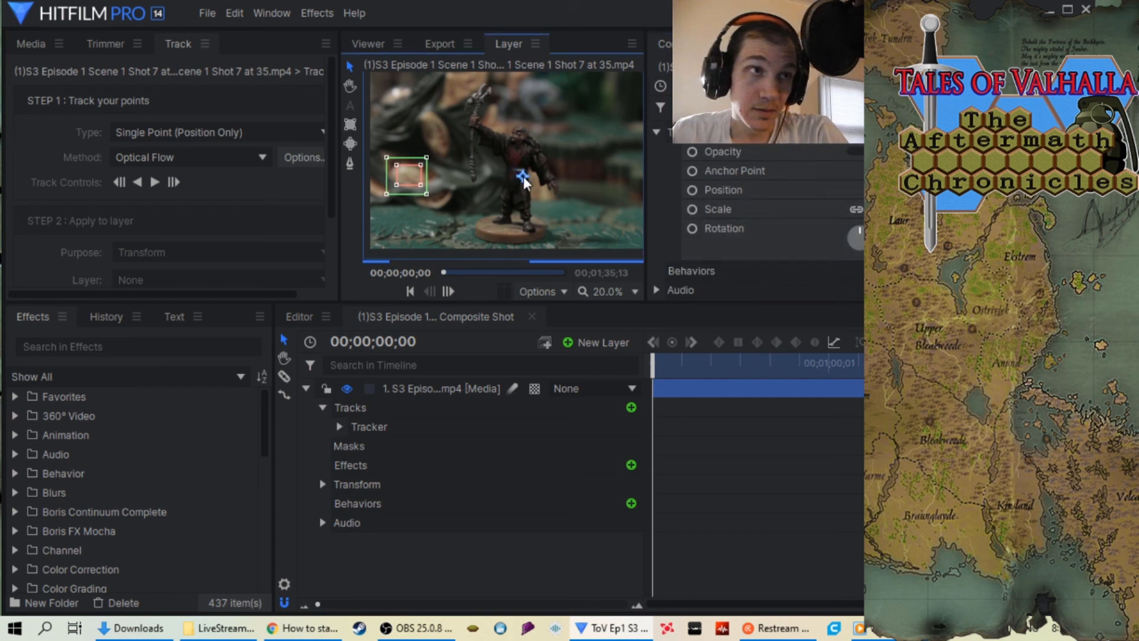
scroll(830, 248, "up", 1)
scroll(830, 244, "up", 2)
scroll(781, 237, "down", 1)
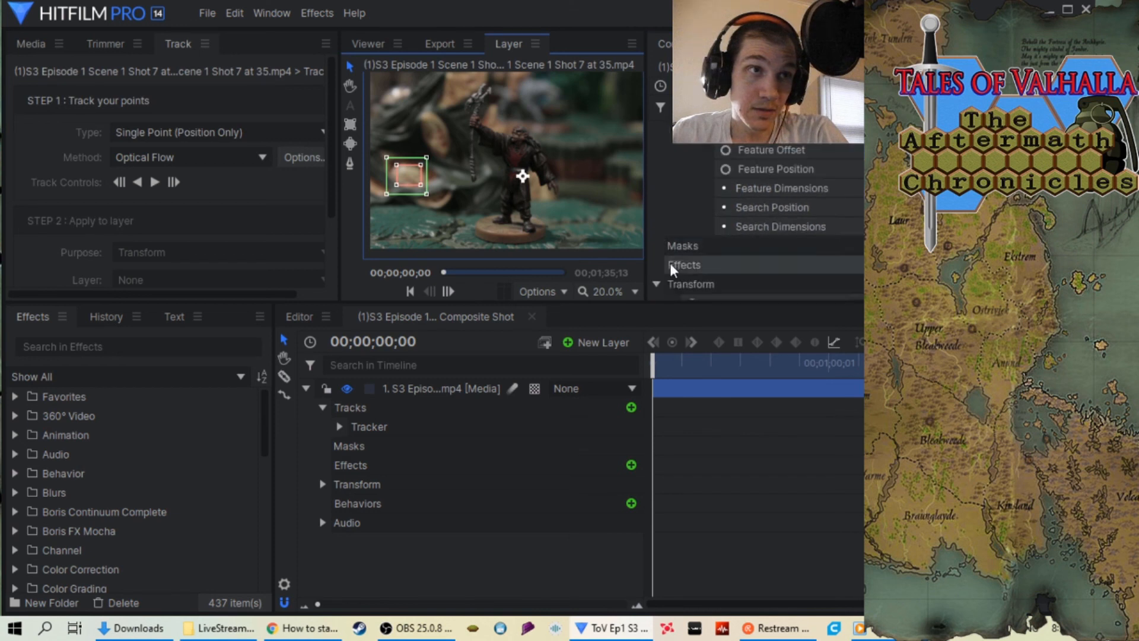
scroll(671, 262, "down", 1)
left_click(656, 226)
scroll(699, 226, "up", 2)
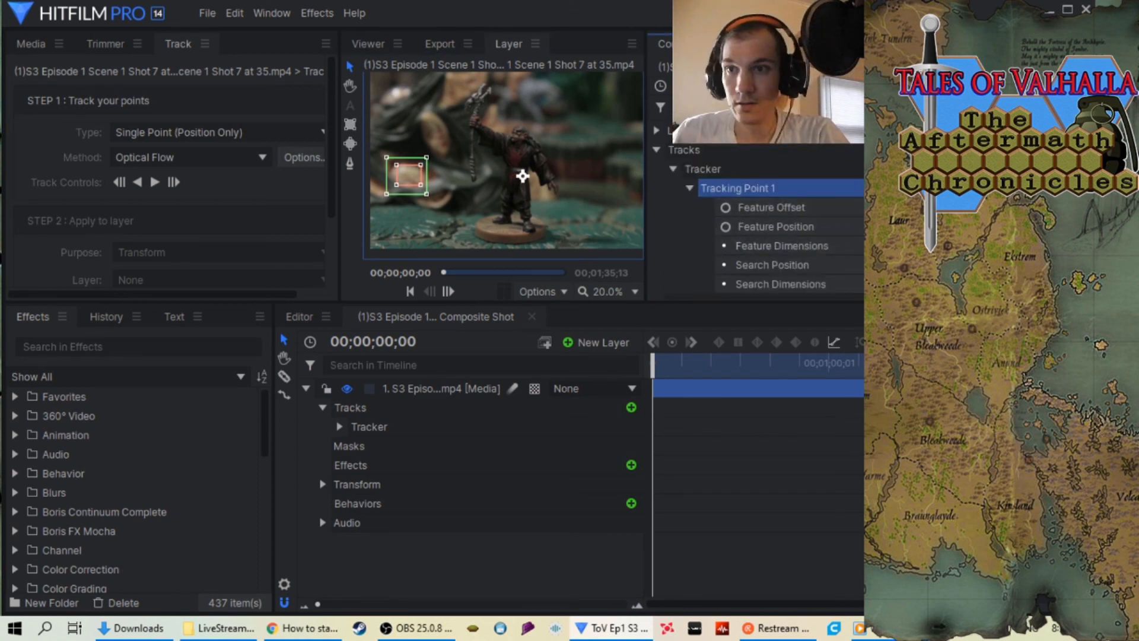
key("alt+Tab")
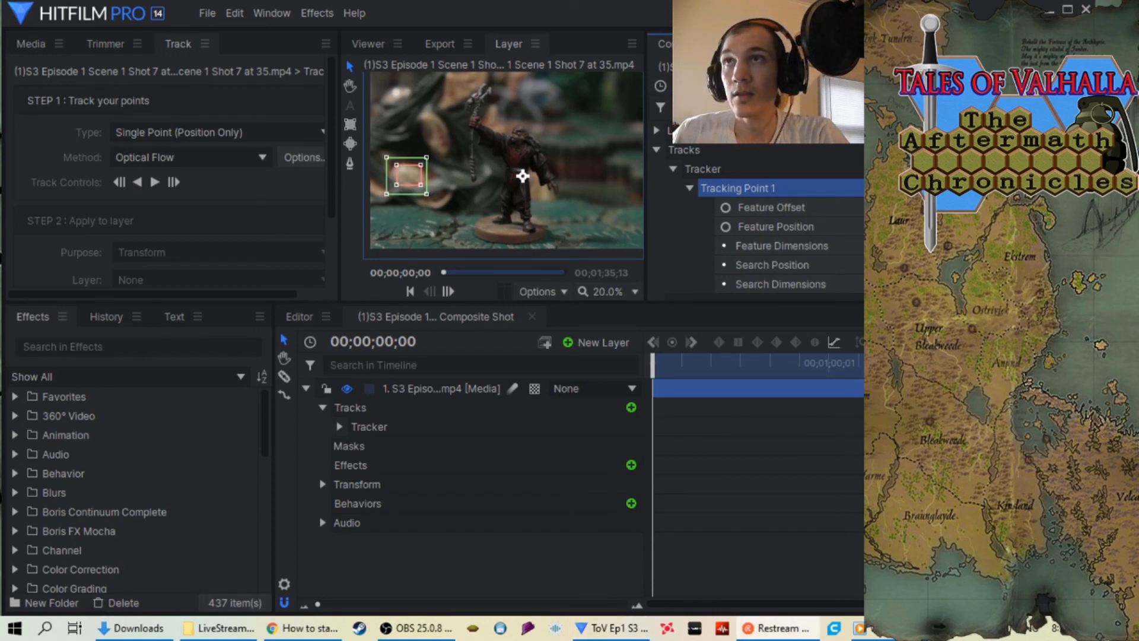
key("alt+Tab")
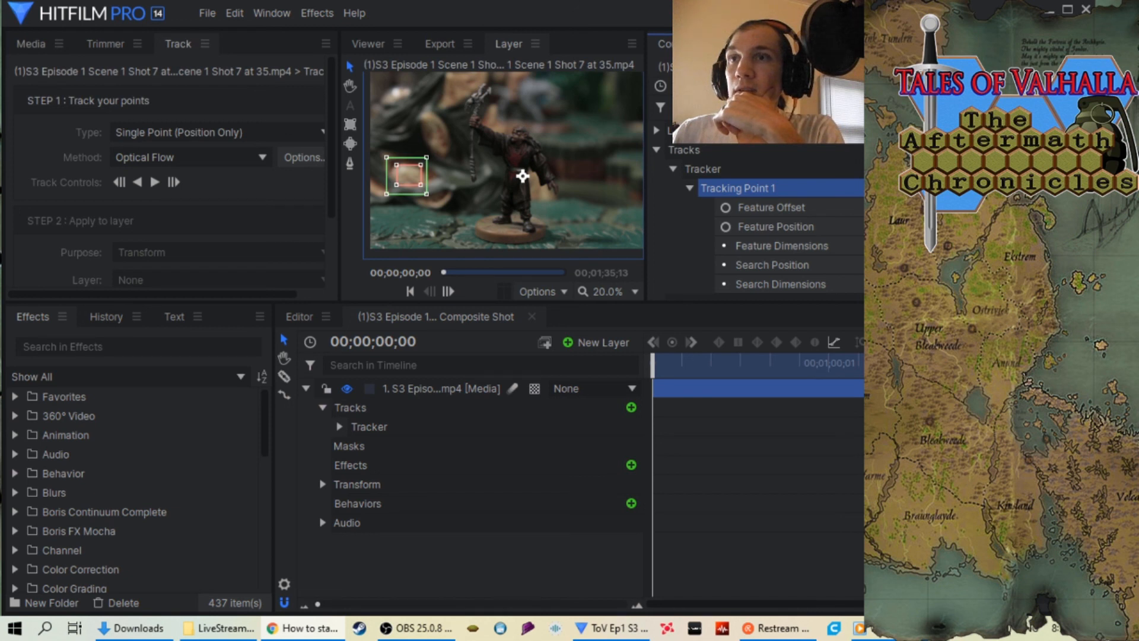
Fine-tune the track point's target marker on the miniature's torso and widen the tracking settings and layer view areas.
scroll(519, 181, "down", 2)
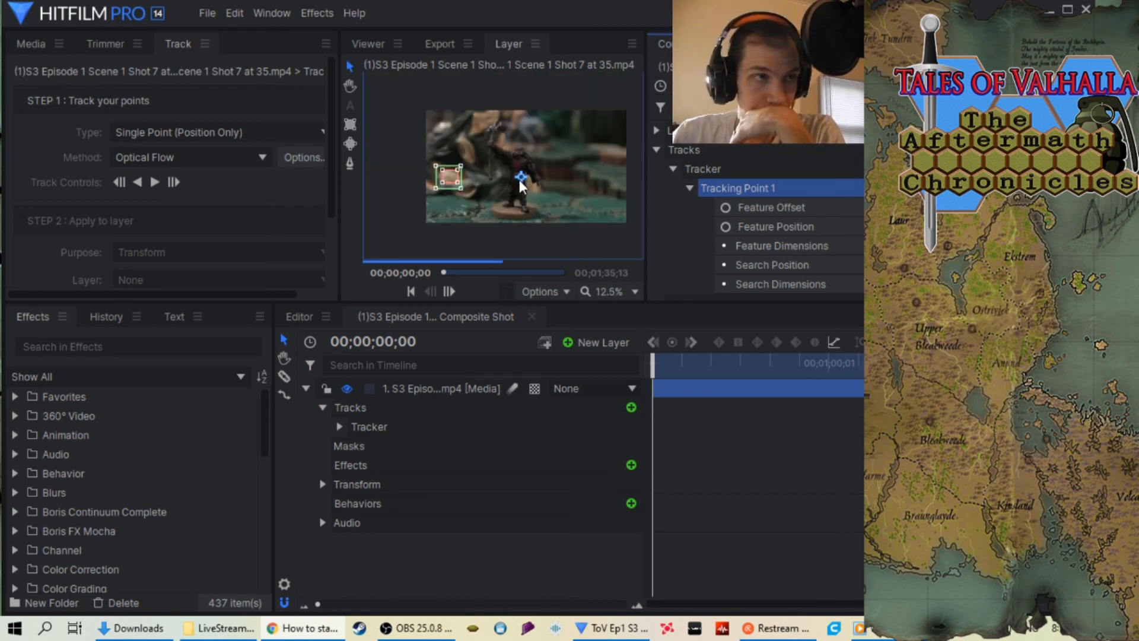
left_click_drag(519, 181, 528, 172)
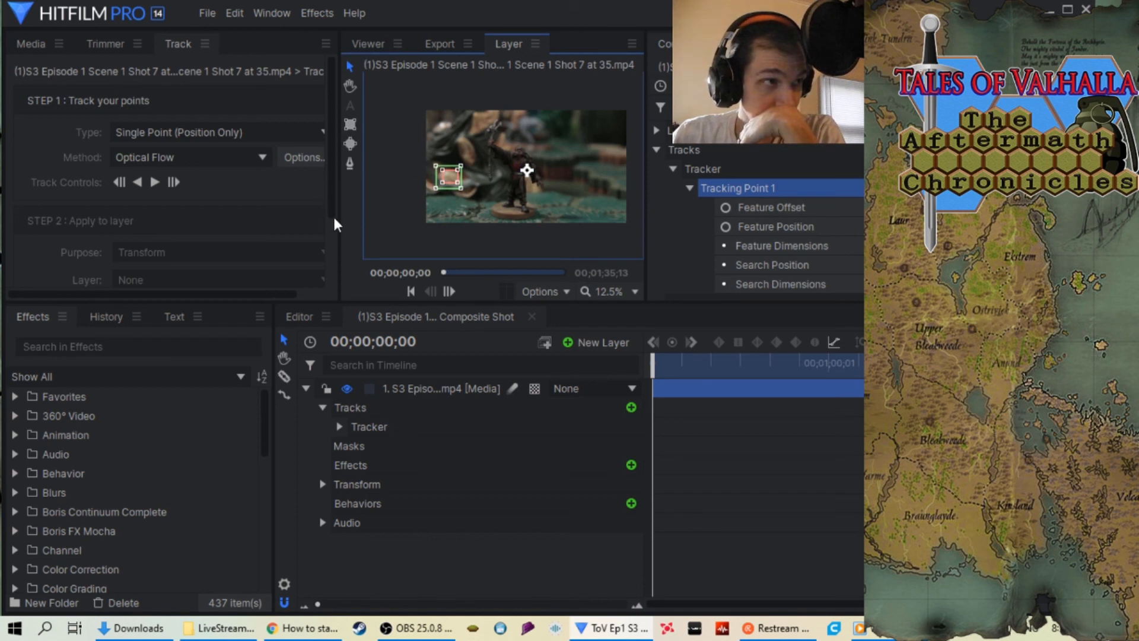
left_click_drag(339, 217, 401, 218)
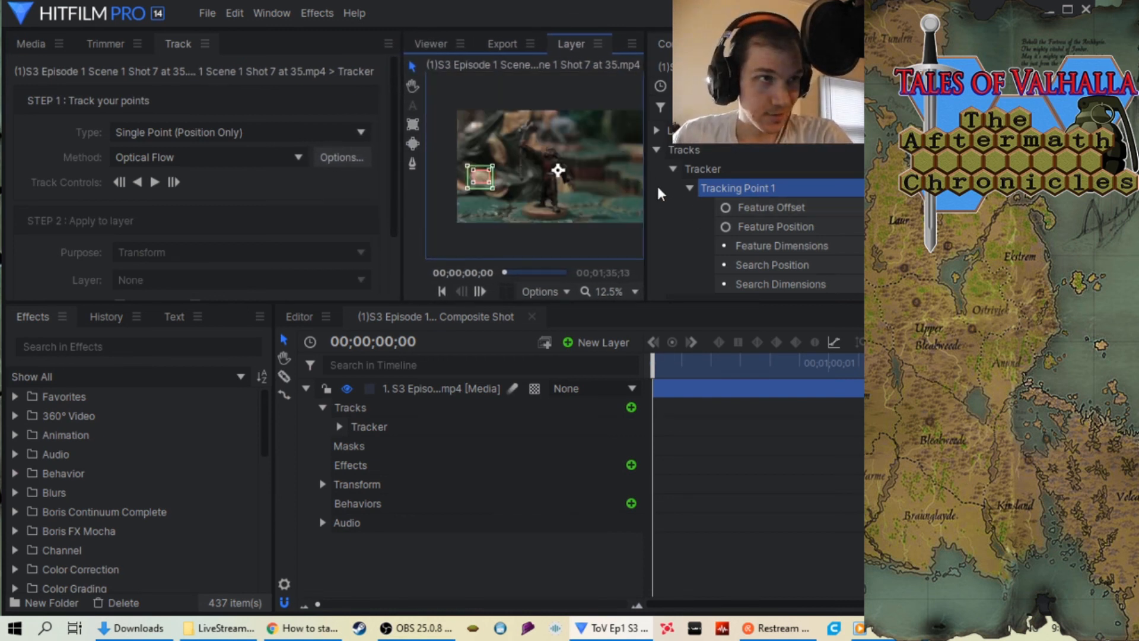
left_click_drag(650, 195, 767, 196)
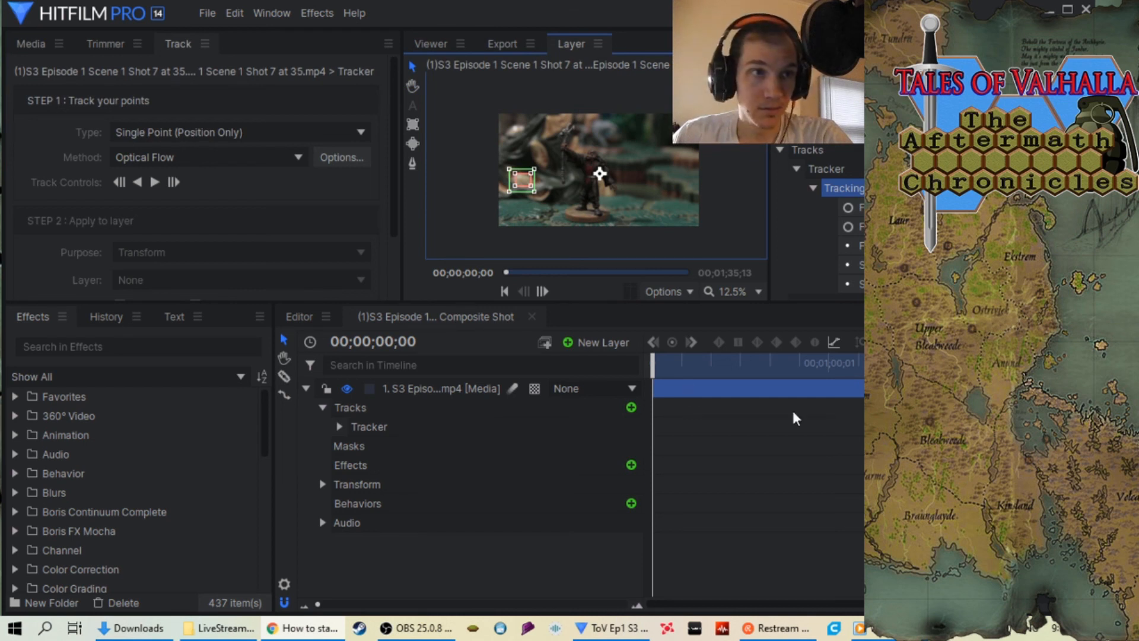
left_click_drag(606, 180, 596, 177)
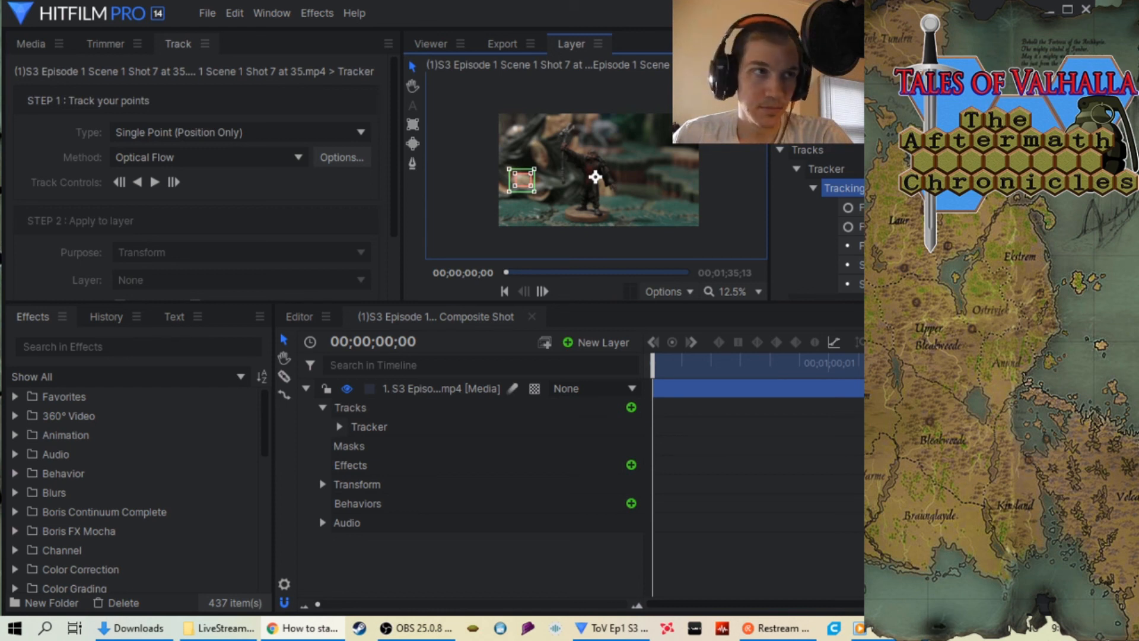
Track the point forward from the first frame with Optical Flow and pause the analysis partway through the clip.
left_click(155, 182)
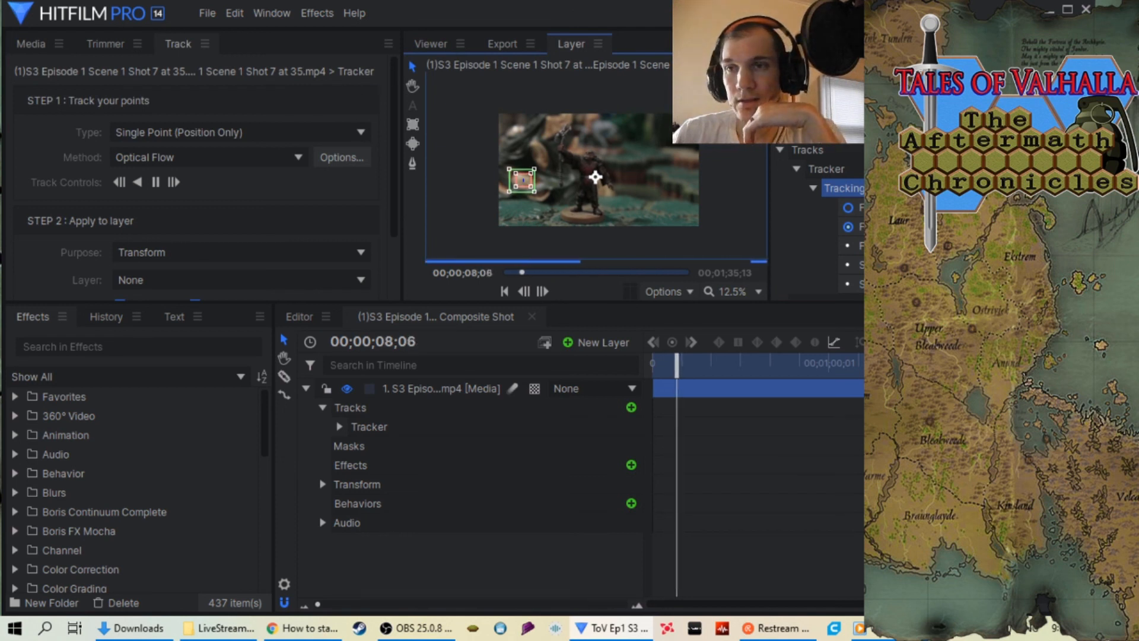
key("alt+Tab")
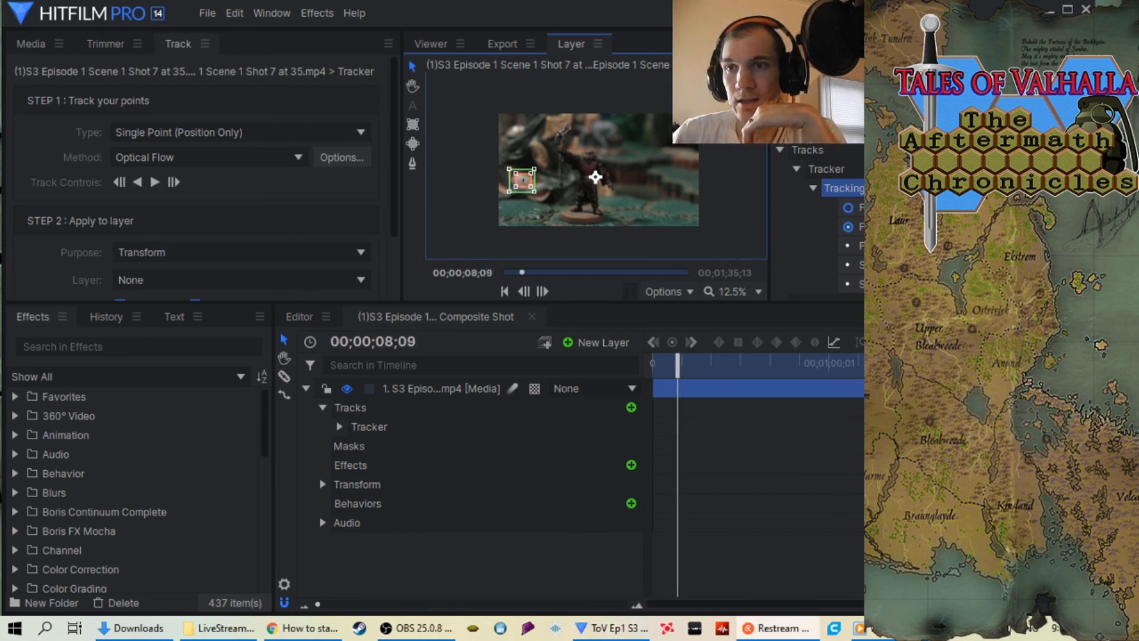
key("alt+Tab")
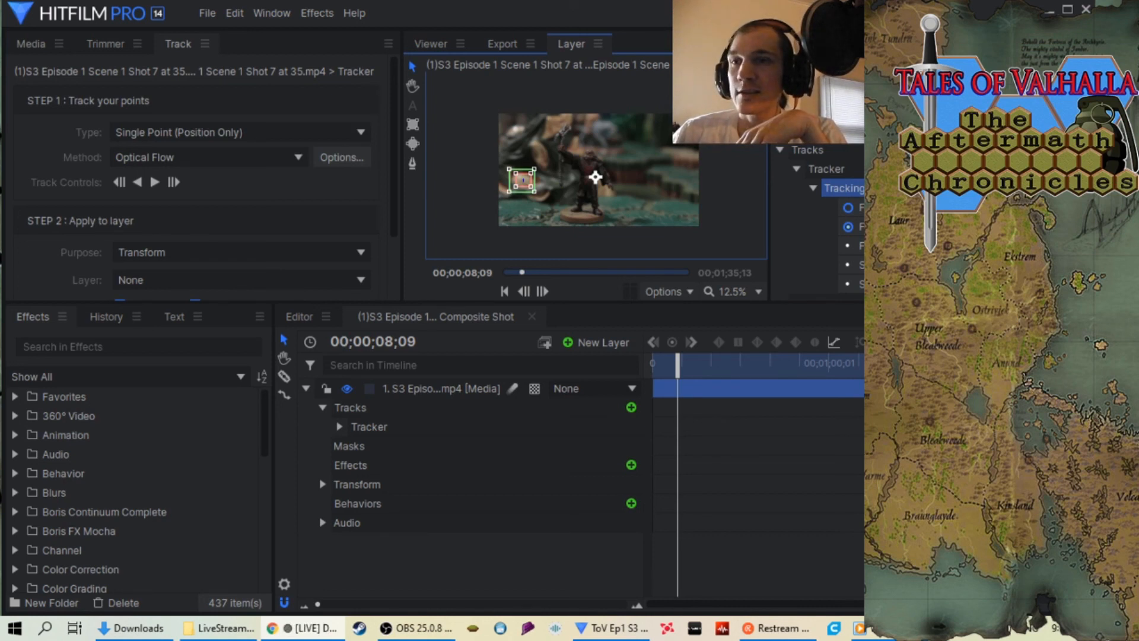
key("alt+Tab")
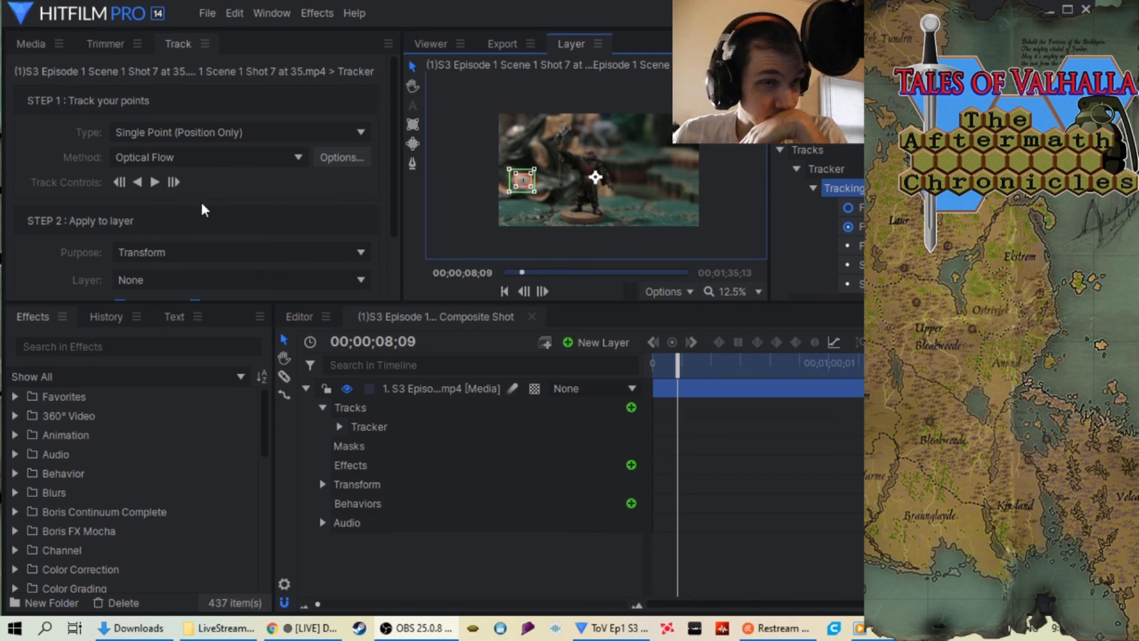
left_click(154, 185)
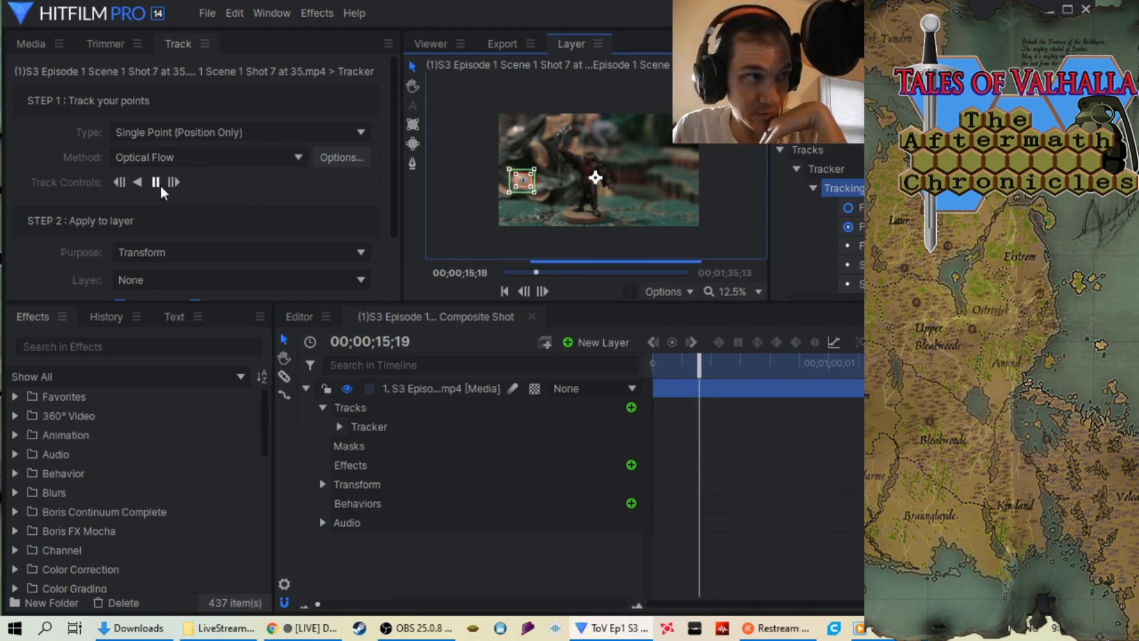
left_click(156, 183)
Track the point forward over the whole clip from the first frame and set the tracking purpose to Stabilize.
left_click_drag(720, 381, 653, 380)
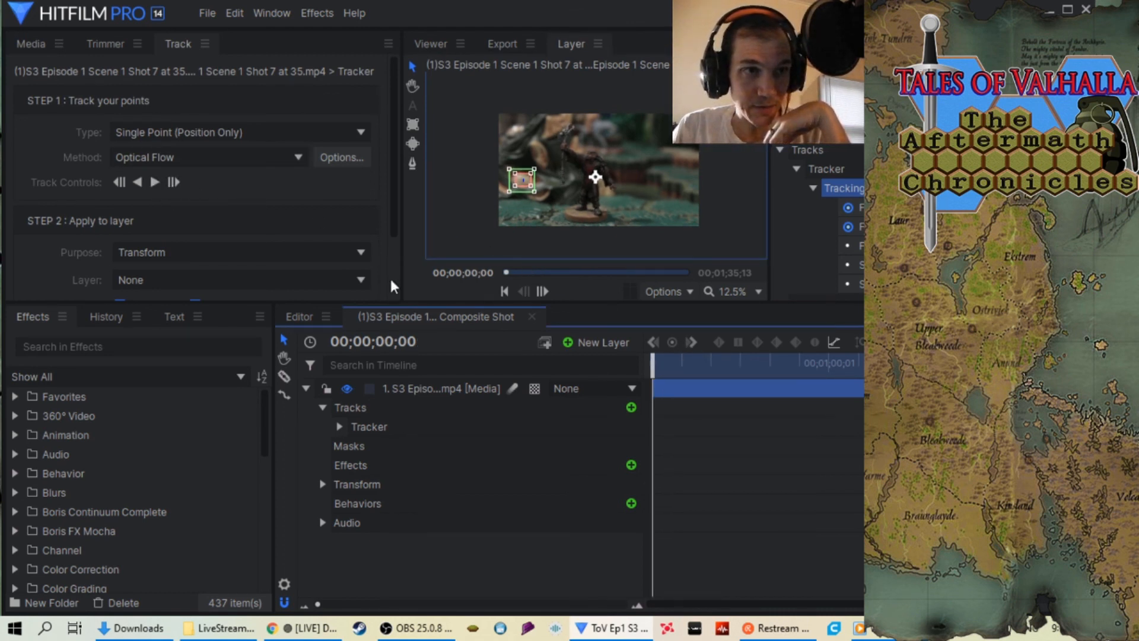
left_click(155, 182)
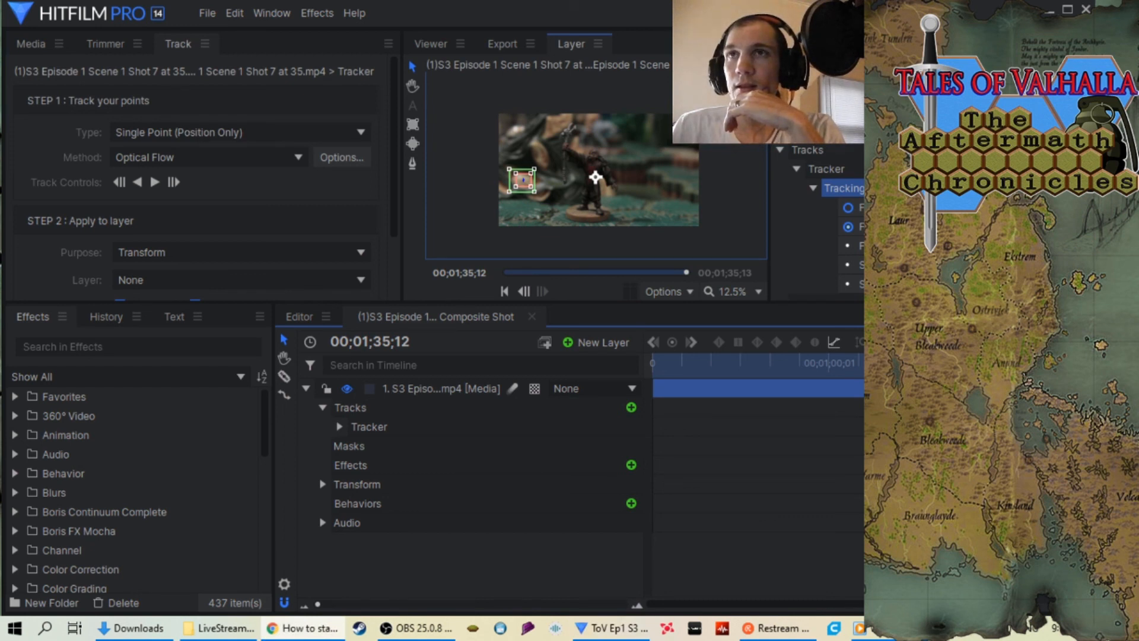
left_click(266, 256)
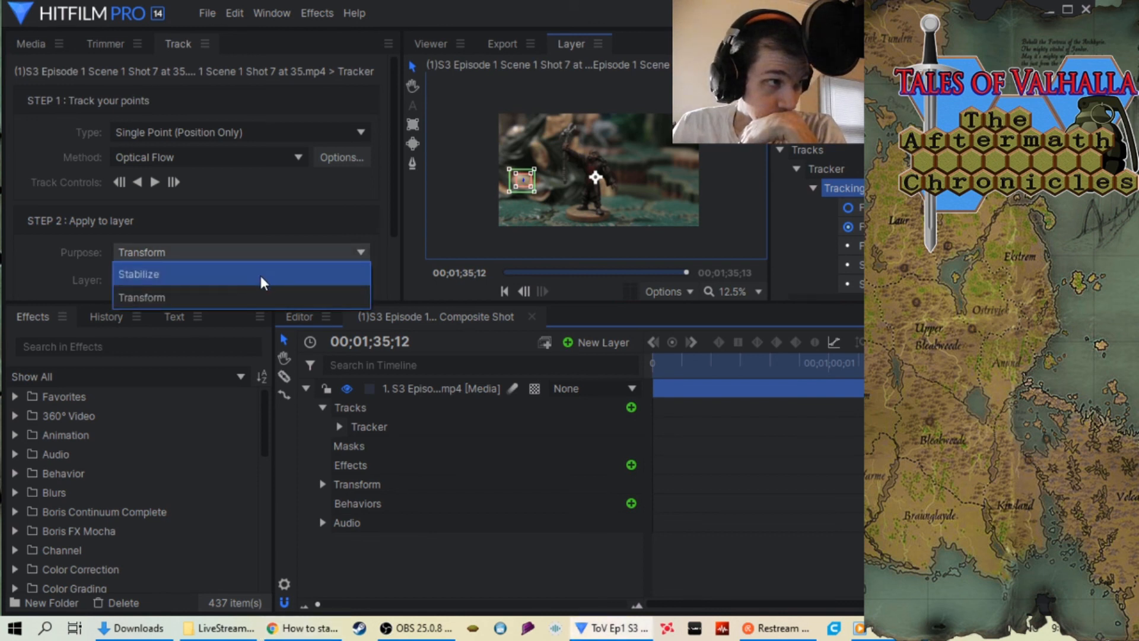
left_click(262, 283)
scroll(206, 297, "down", 2)
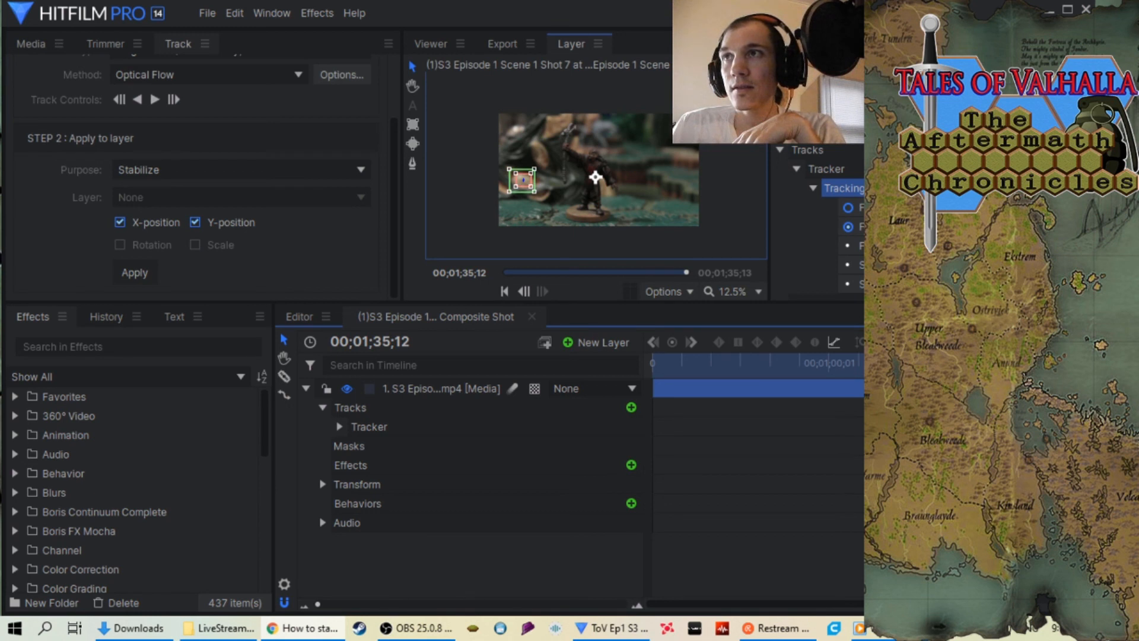
In the Viewer, reposition and slightly enlarge the layer to cover the black edge, and scrub from the first frame to check it.
left_click(424, 46)
left_click_drag(685, 272, 467, 233)
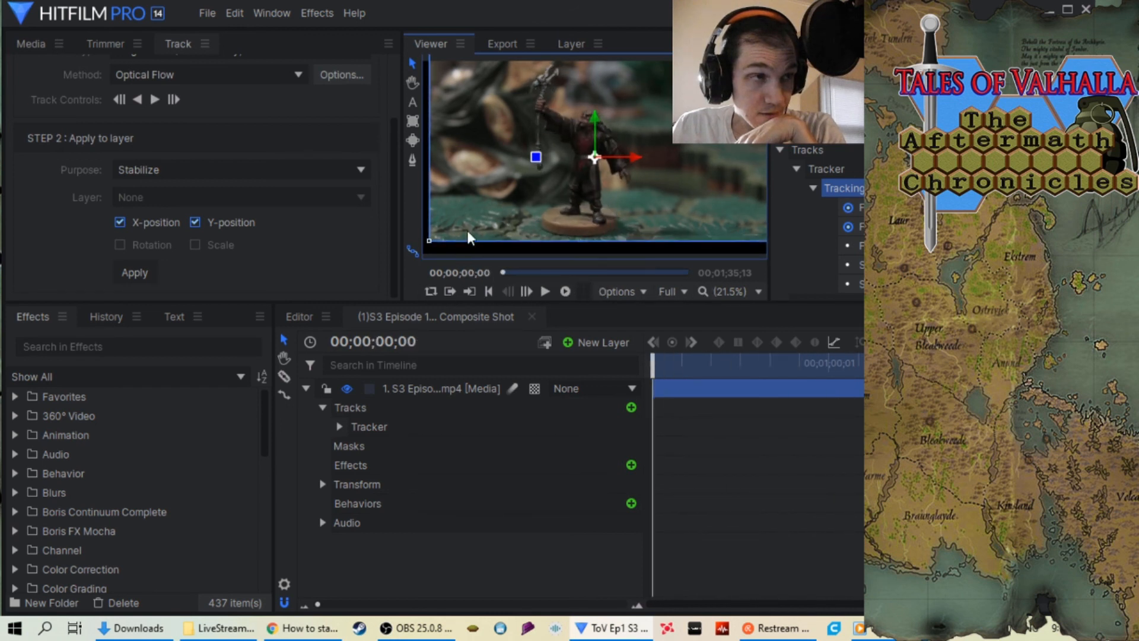
scroll(521, 190, "down", 2)
scroll(519, 191, "up", 2)
scroll(518, 191, "down", 2)
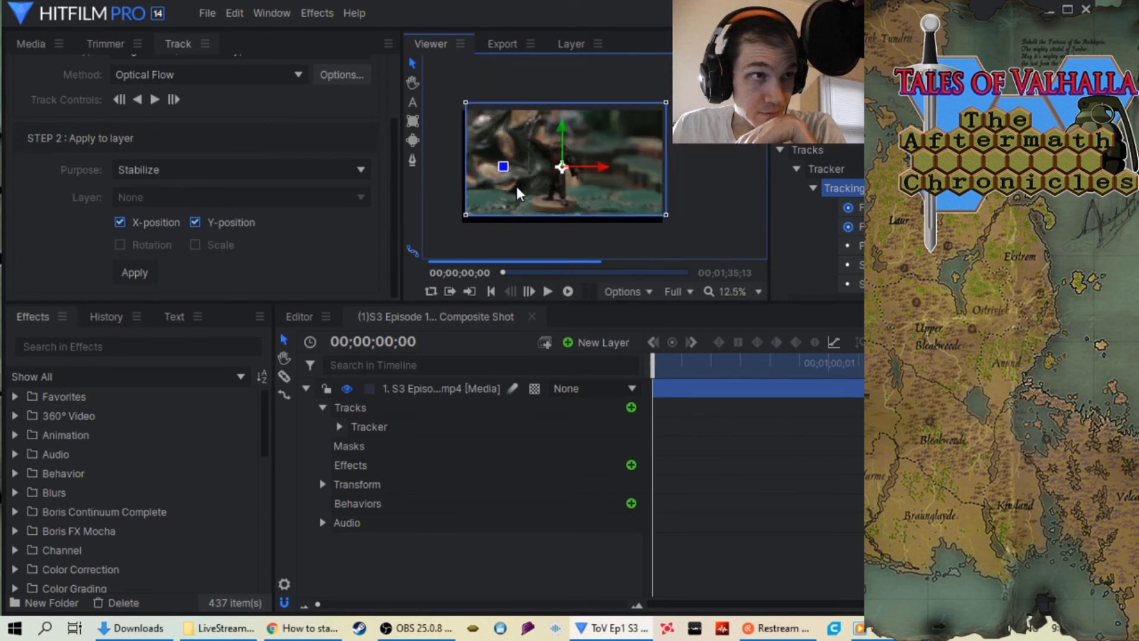
scroll(518, 191, "up", 2)
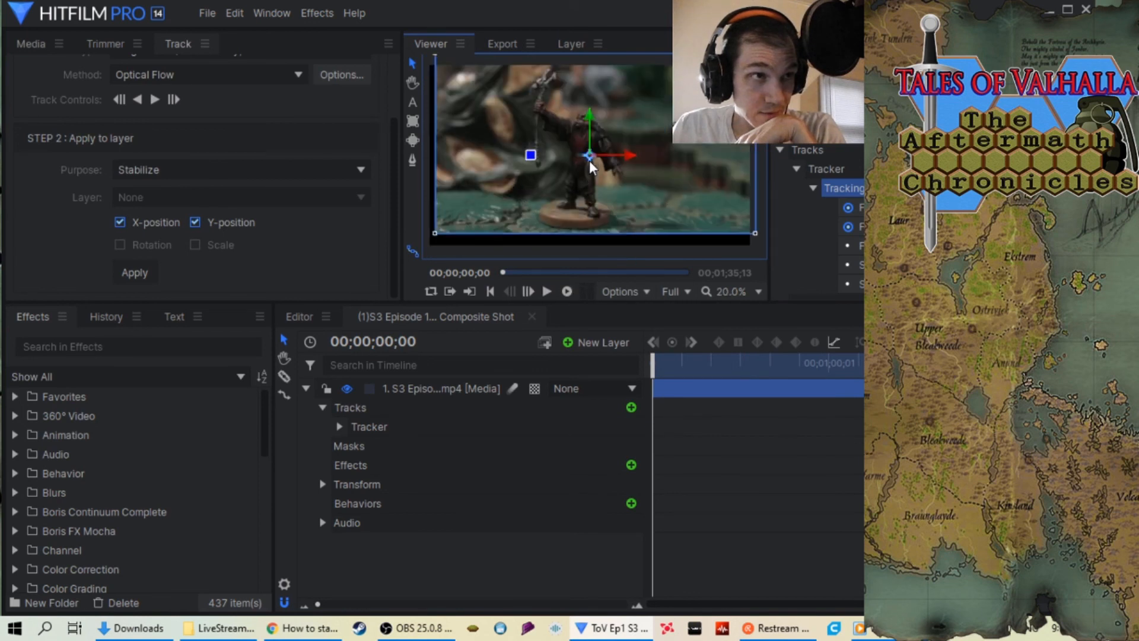
left_click_drag(590, 161, 583, 173)
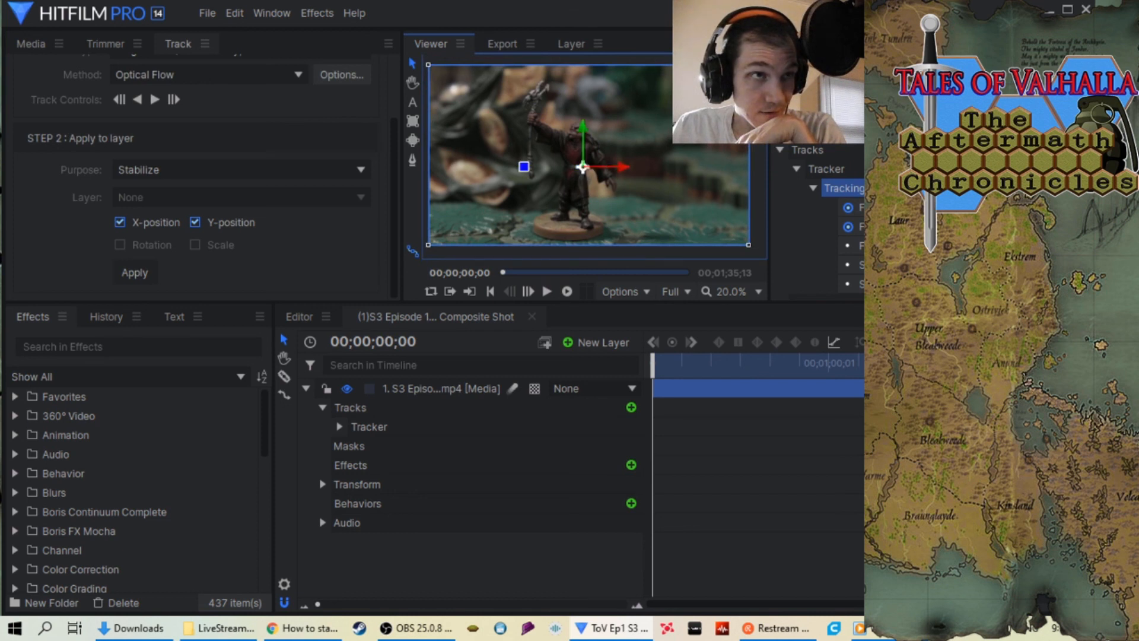
left_click_drag(428, 65, 425, 60)
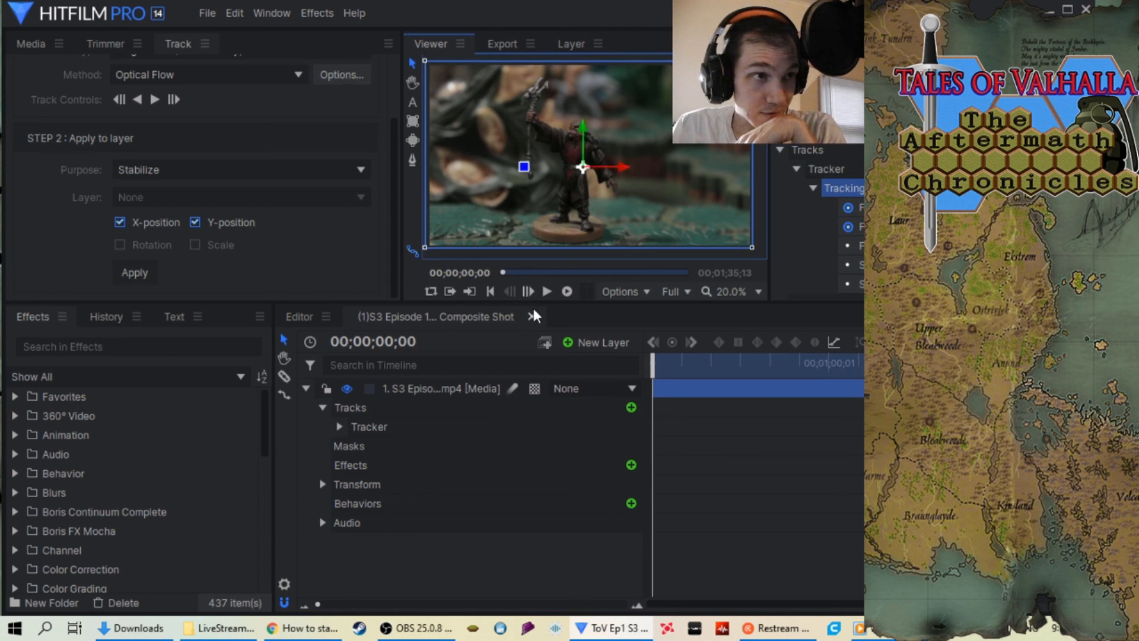
left_click_drag(504, 272, 537, 281)
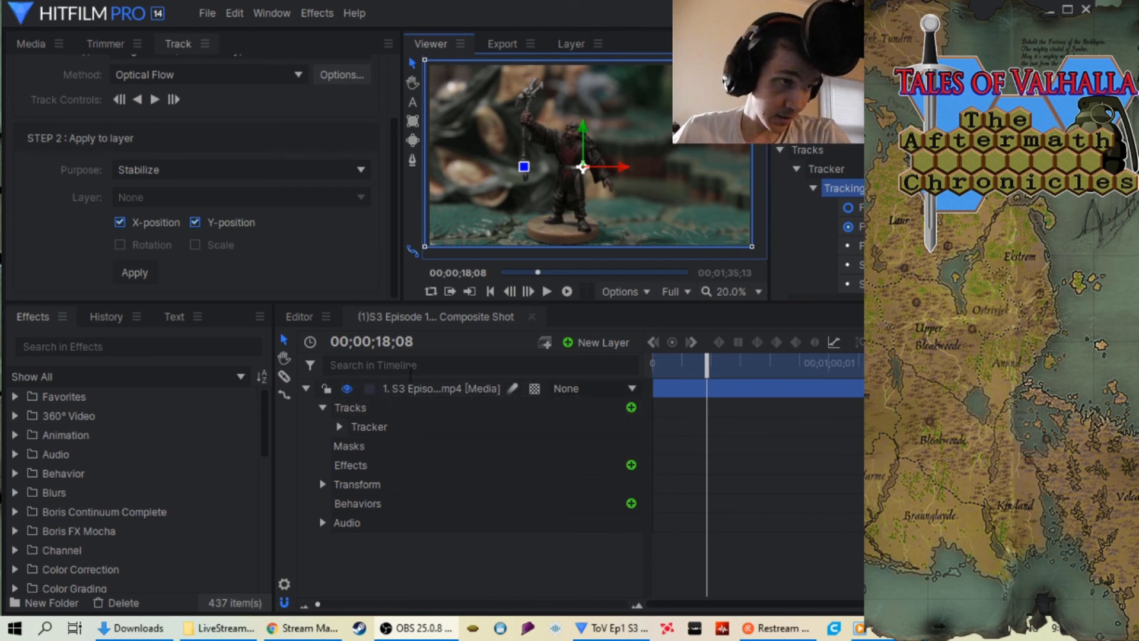
Return to the main editor timeline, scrub the composite shot to 00;10;58;21, and show the project media and surrounding clips.
left_click(295, 318)
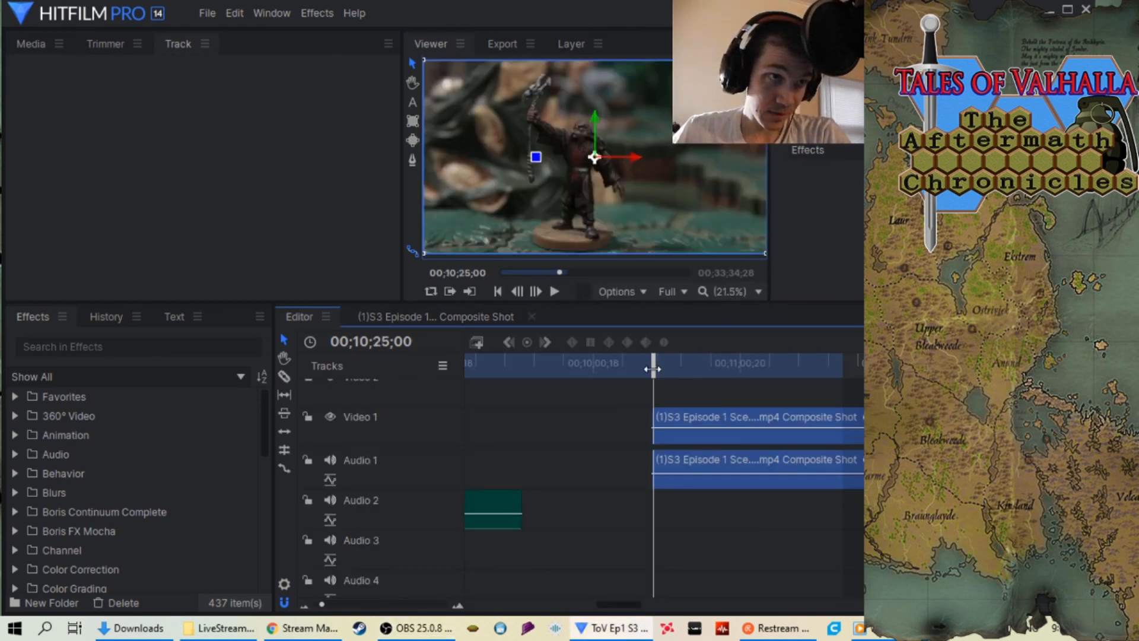
left_click_drag(652, 369, 735, 369)
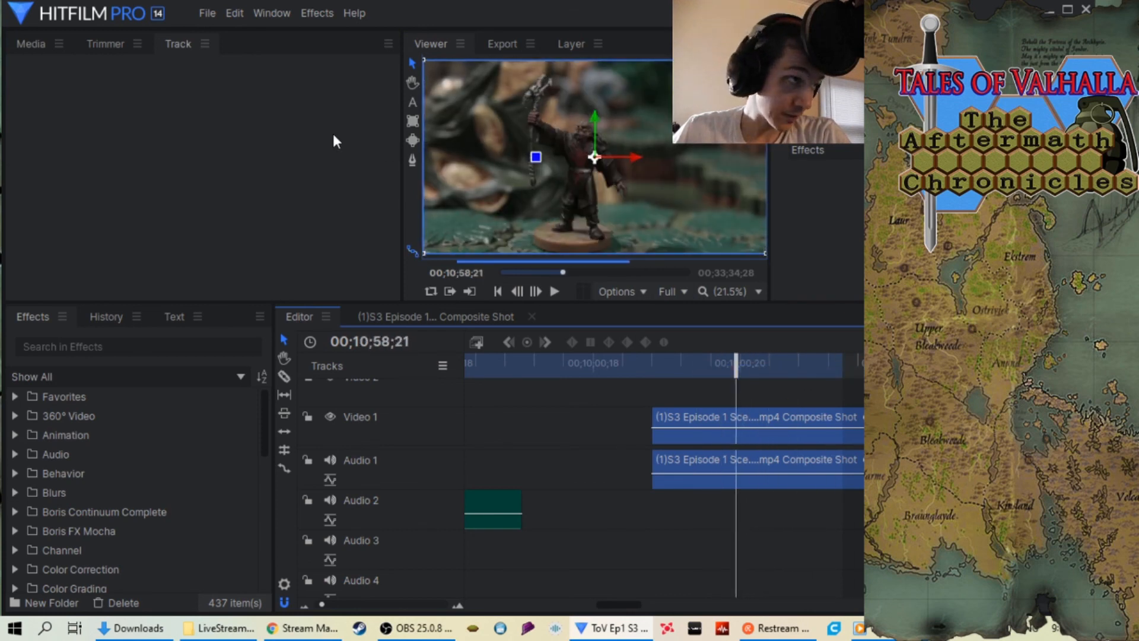
left_click(35, 44)
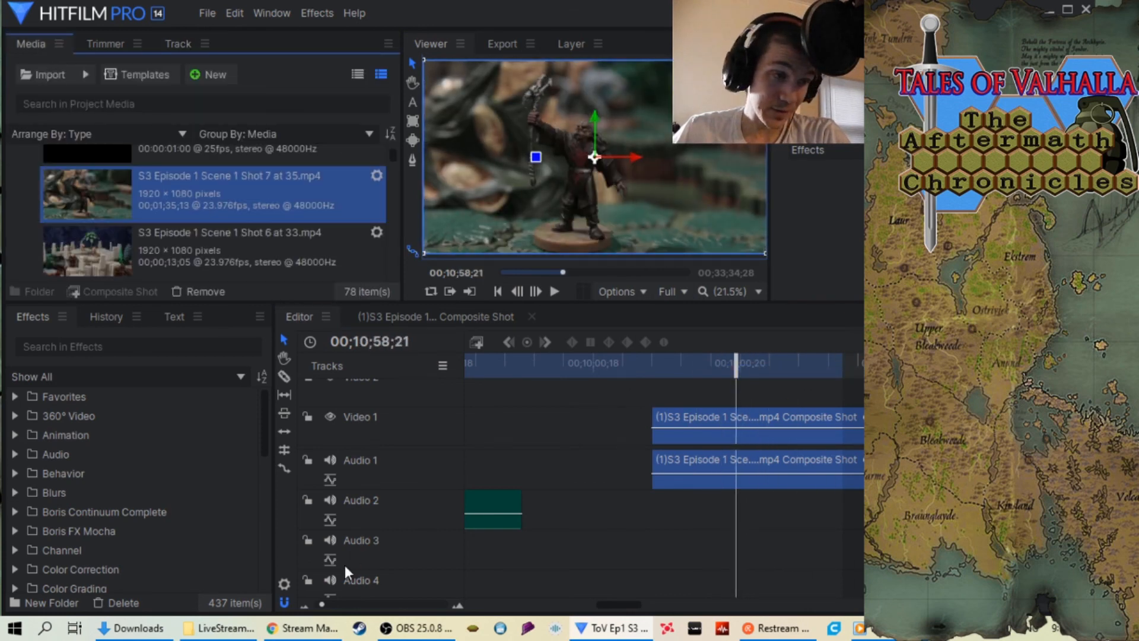
scroll(372, 601, "down", 1)
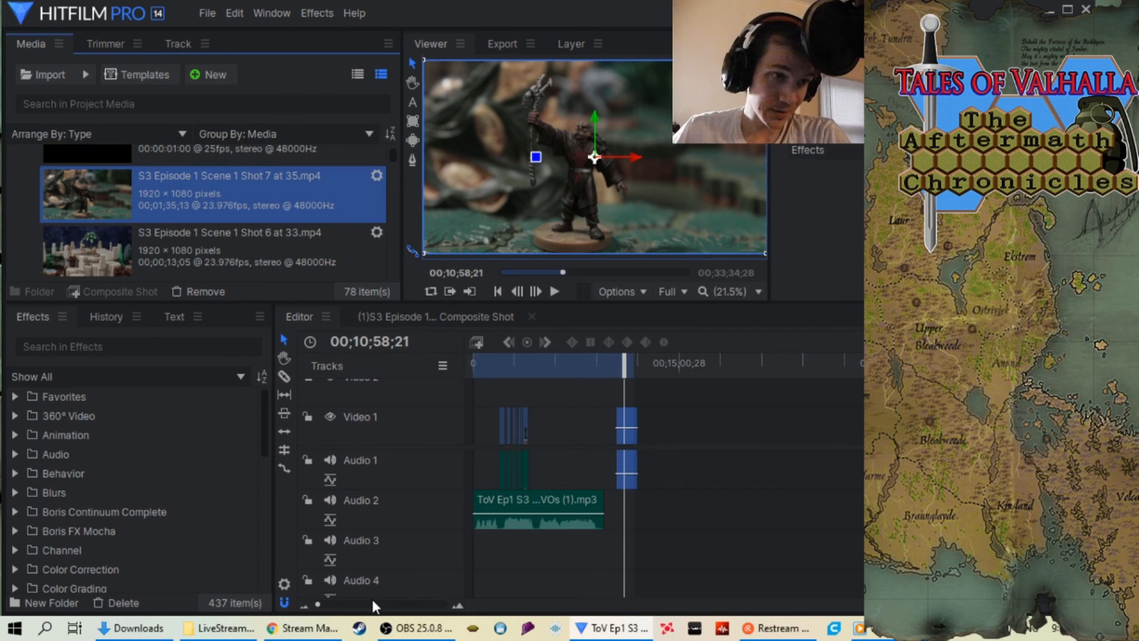
scroll(373, 601, "up", 1)
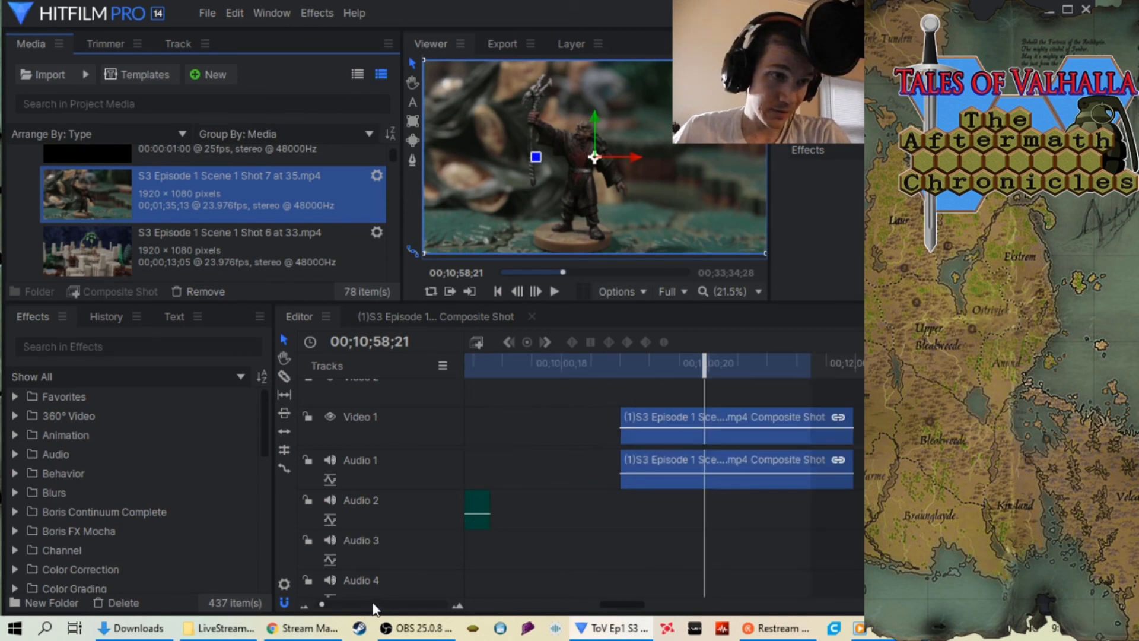
Move the composite shot earlier on Video 1, to shortly after the group of episode clips.
scroll(373, 601, "down", 1)
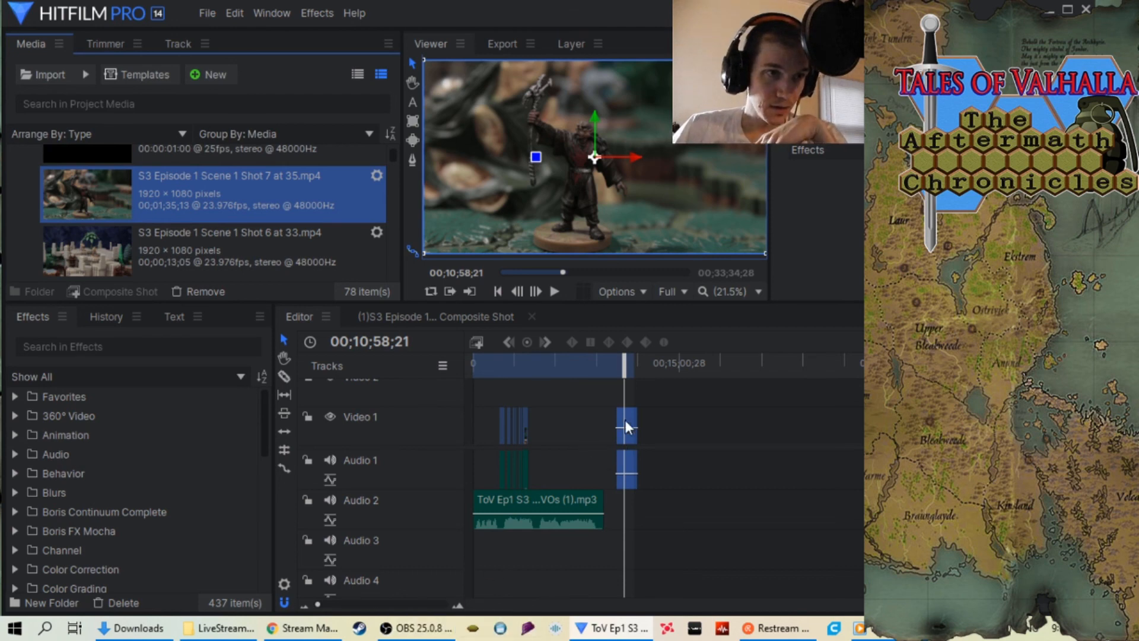
left_click_drag(625, 421, 556, 426)
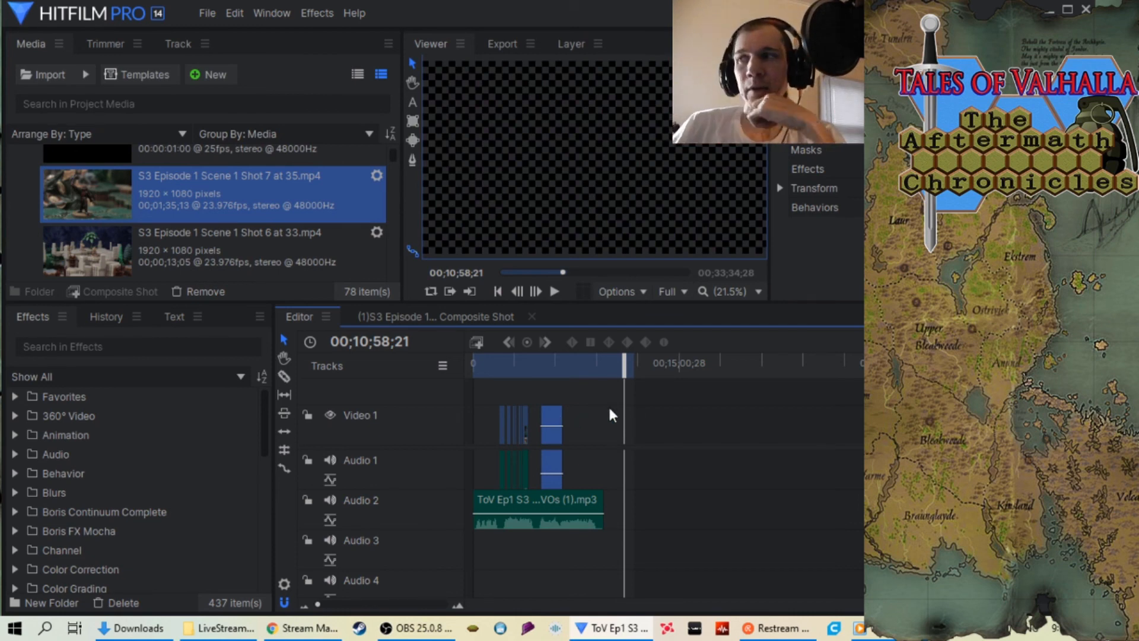
Play the opening clips of the episode from 00;01;57;16 and stop playback at 00;02;20;18.
left_click_drag(628, 372, 502, 373)
scroll(380, 608, "up", 5)
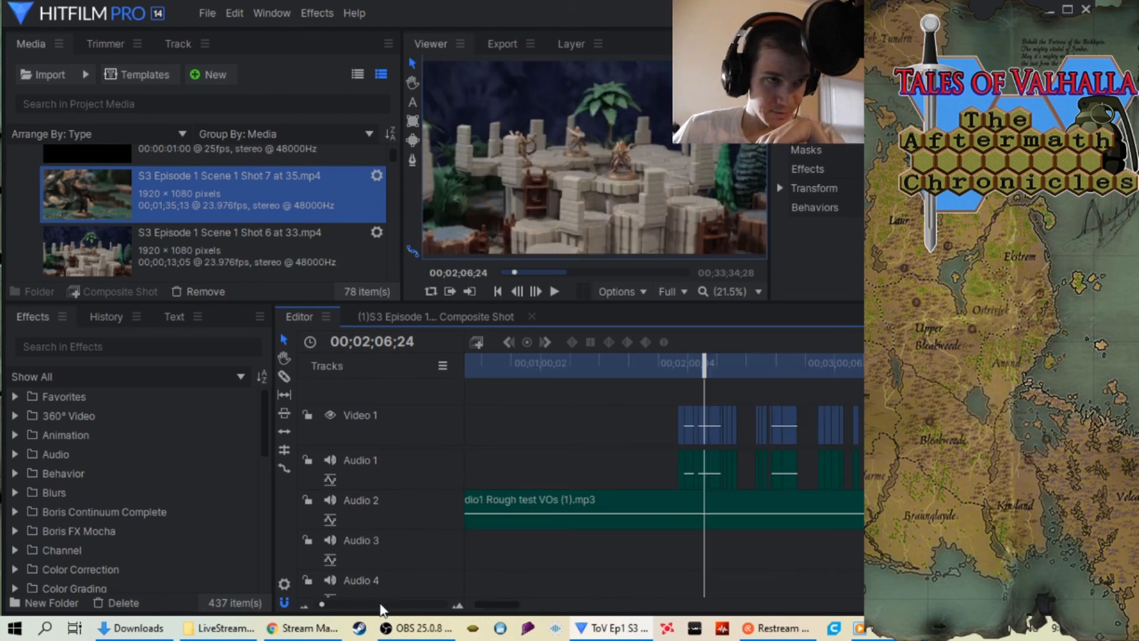
left_click_drag(704, 362, 683, 361)
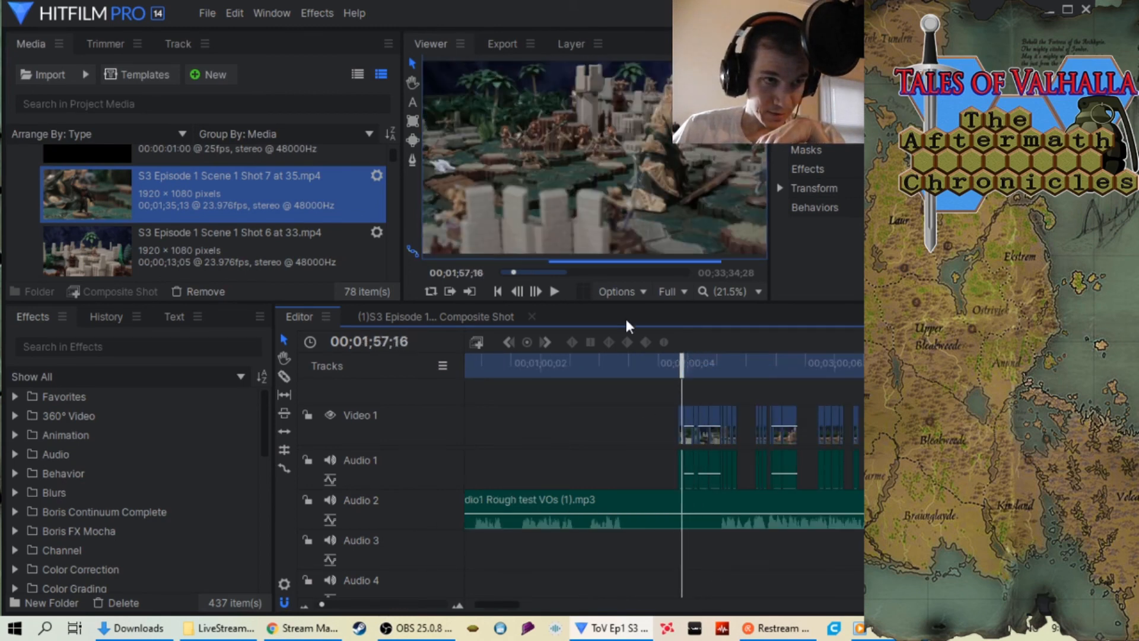
left_click(552, 293)
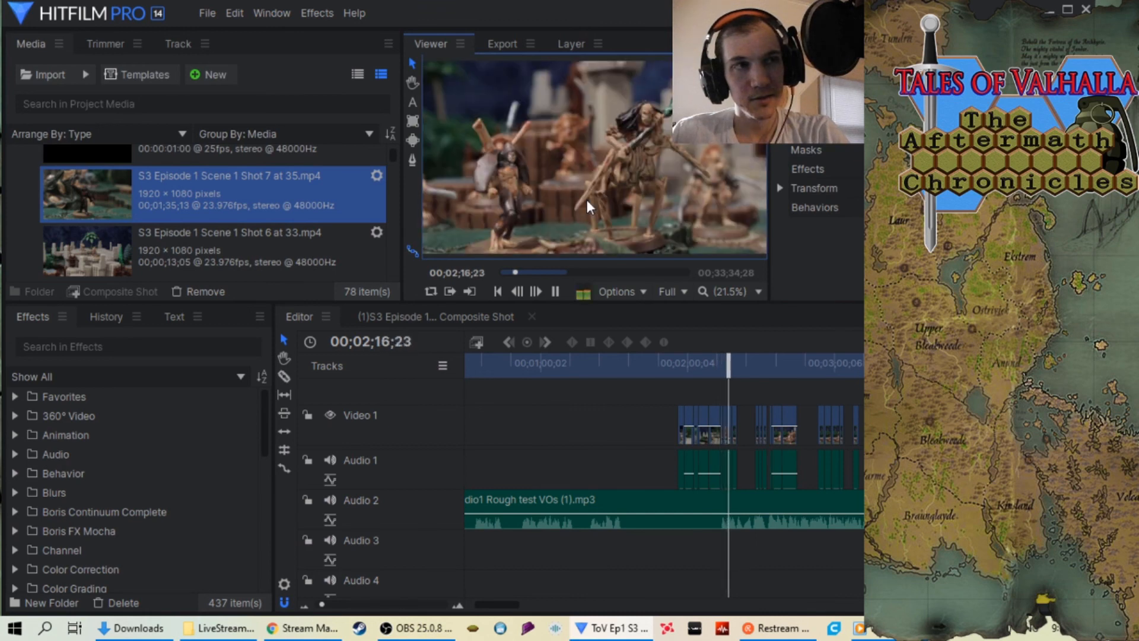
left_click(554, 292)
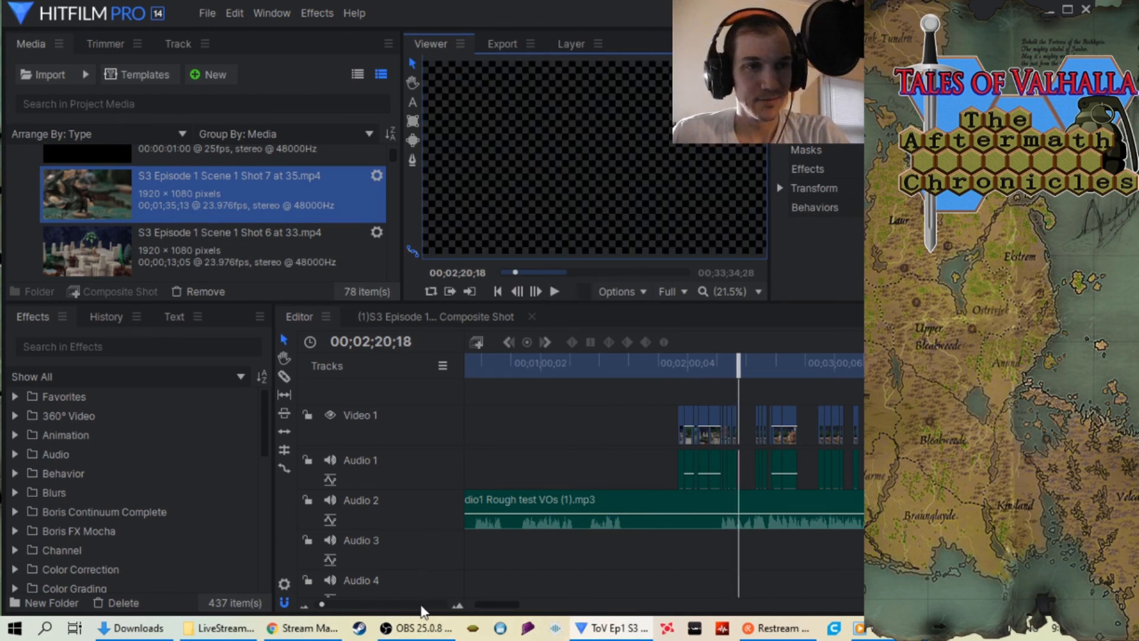
Move the composite shot to directly after the end of the voice-over audio and place the playhead at its start, 00;09;31;13.
scroll(407, 606, "down", 5)
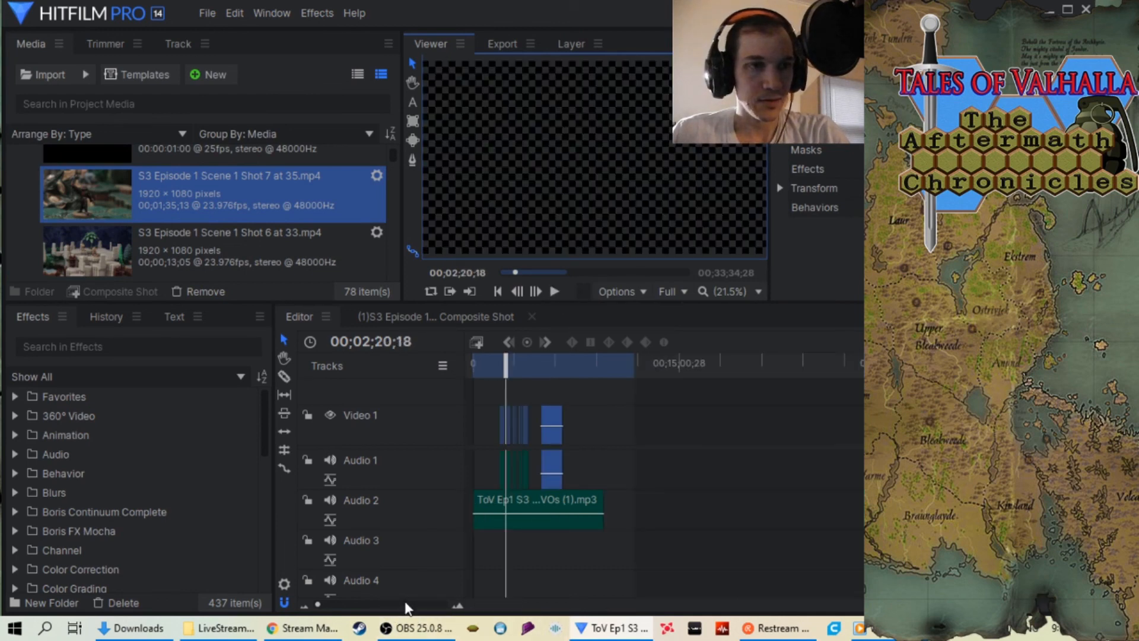
left_click_drag(506, 372, 540, 379)
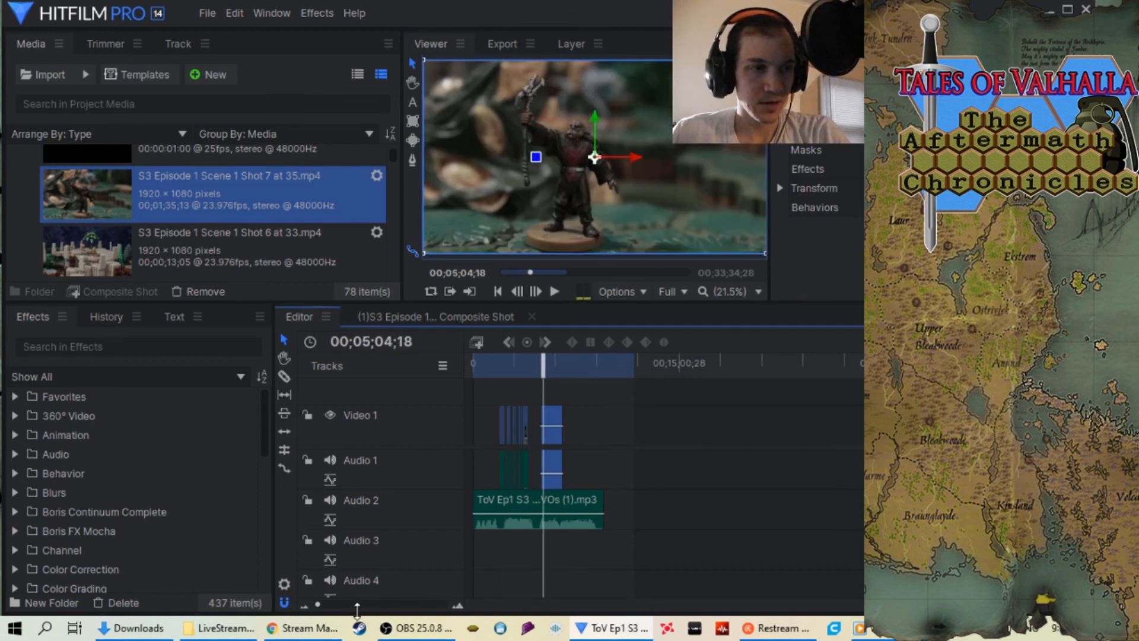
scroll(359, 605, "up", 5)
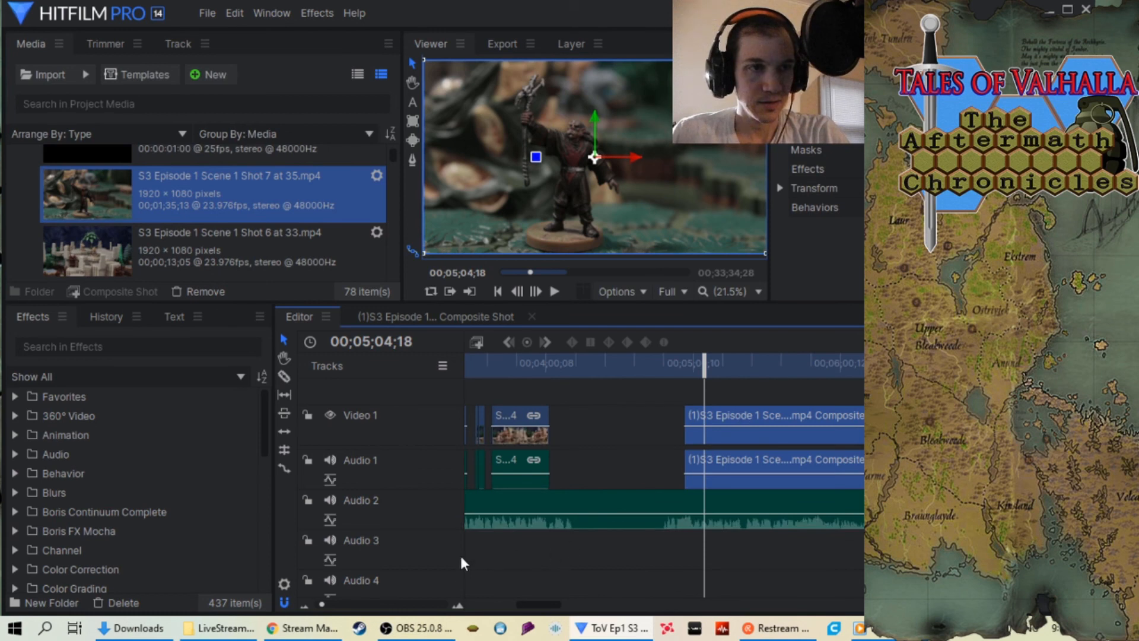
scroll(414, 604, "down", 1)
scroll(414, 604, "up", 1)
scroll(414, 604, "down", 1)
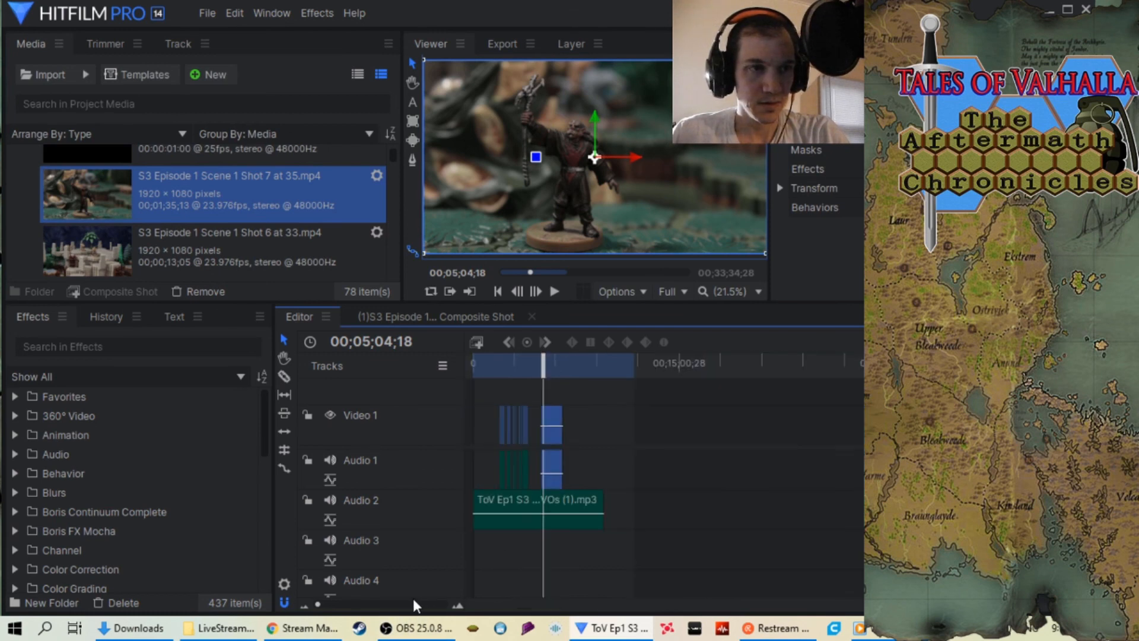
left_click_drag(554, 411, 617, 420)
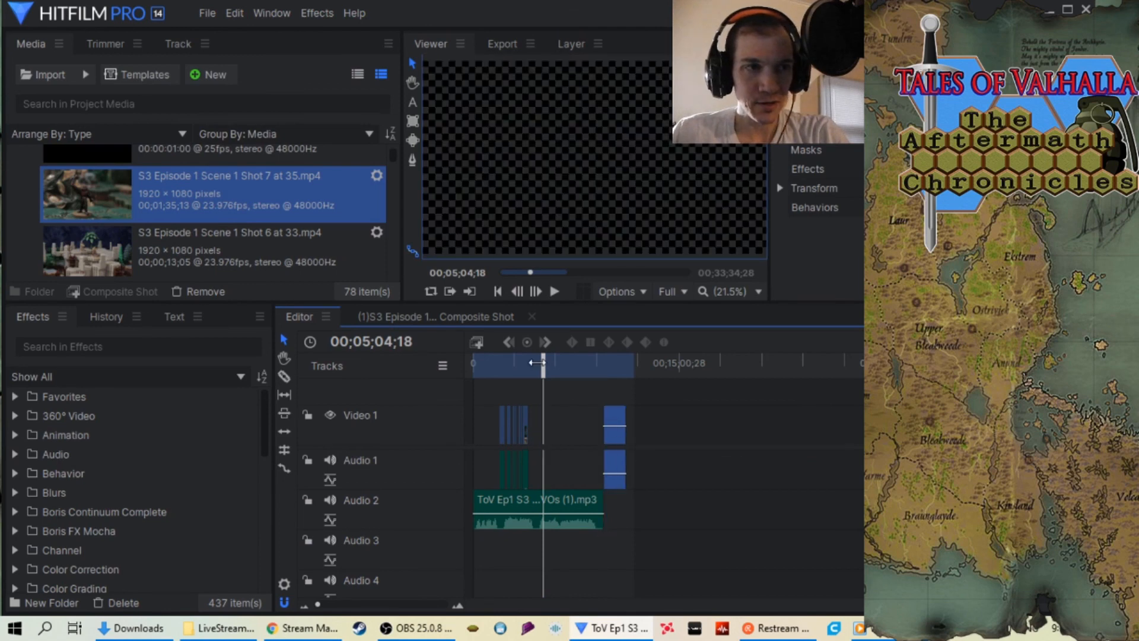
left_click_drag(537, 363, 597, 376)
left_click(421, 605)
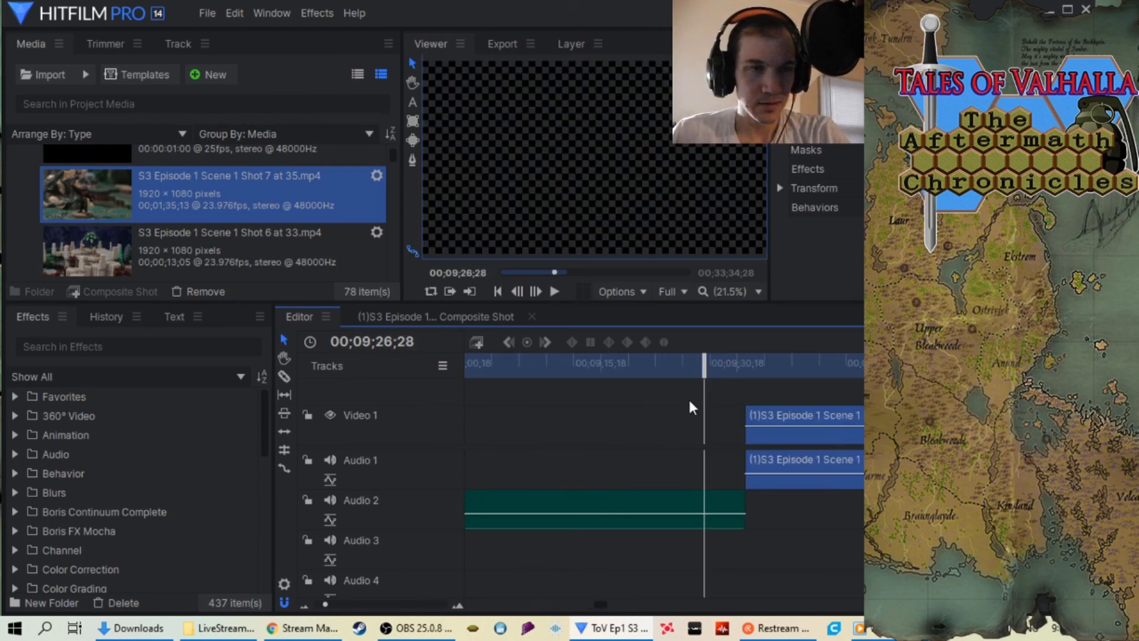
left_click_drag(704, 362, 745, 363)
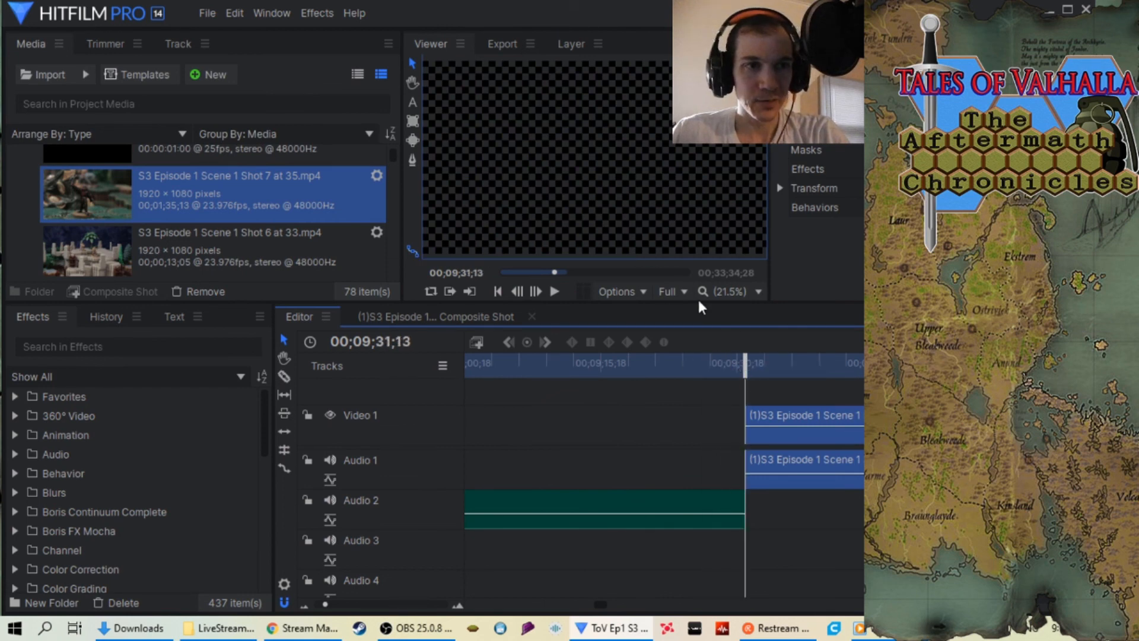
Preview the composite shot from its start and slice it at 00;09;49;00, returning to the selection tool.
left_click(555, 291)
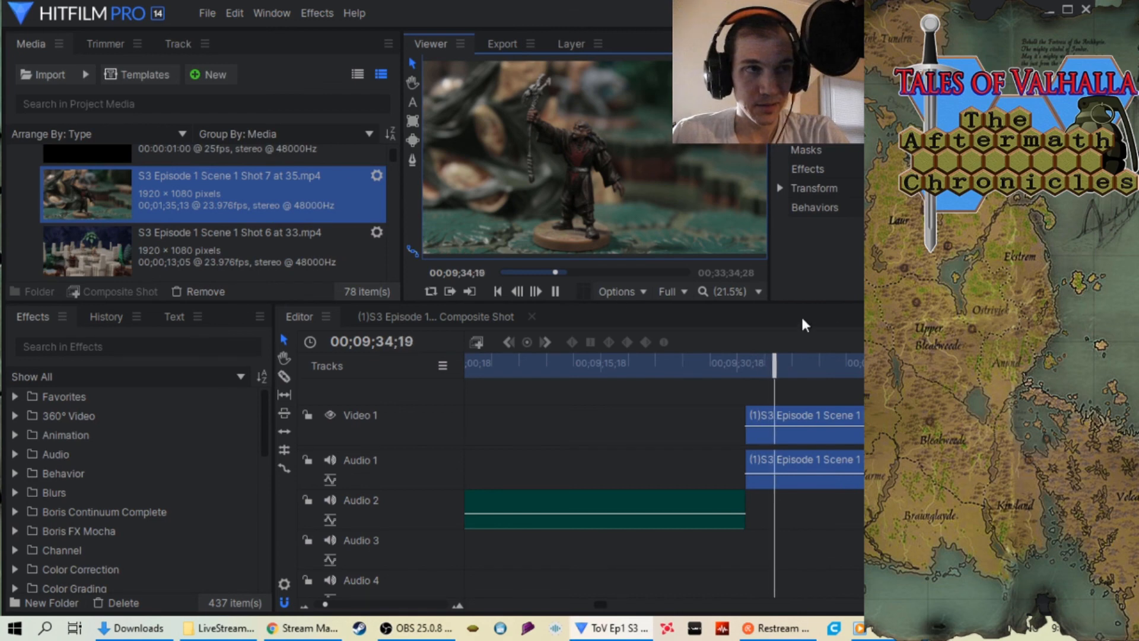
left_click(554, 291)
left_click_drag(819, 368, 736, 388)
left_click(284, 377)
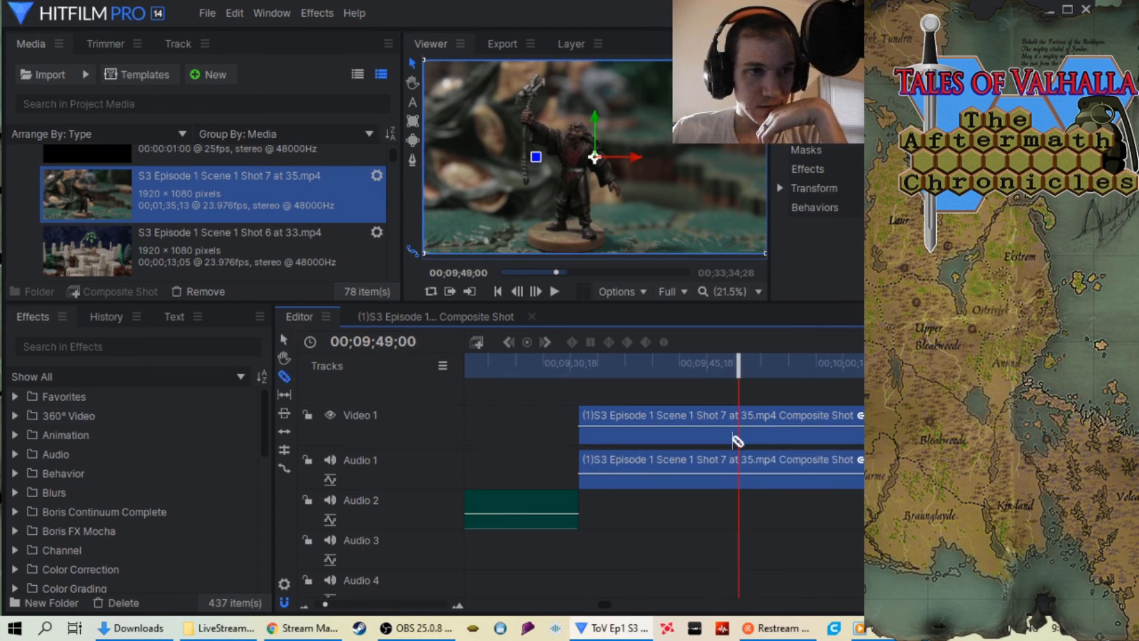
left_click(740, 435)
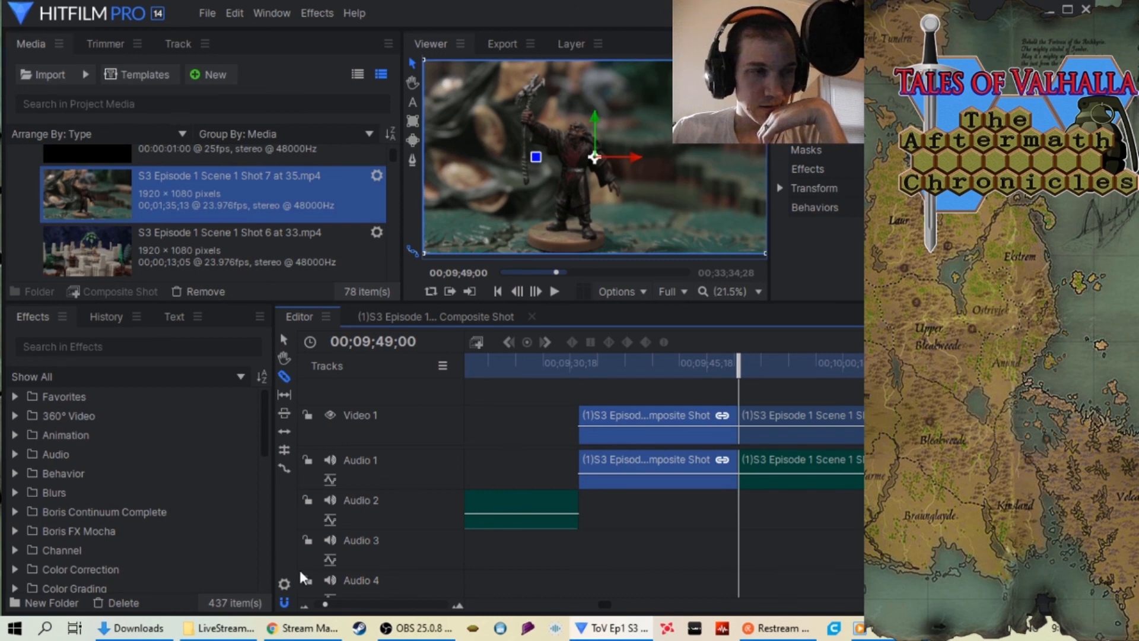
scroll(377, 609, "down", 2)
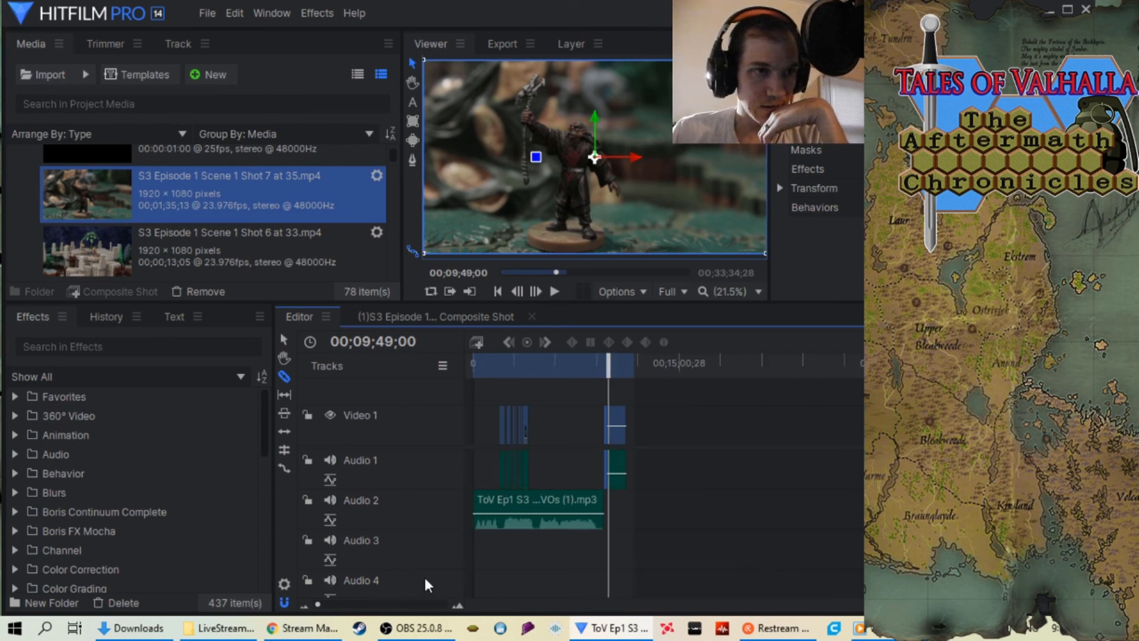
scroll(383, 608, "up", 2)
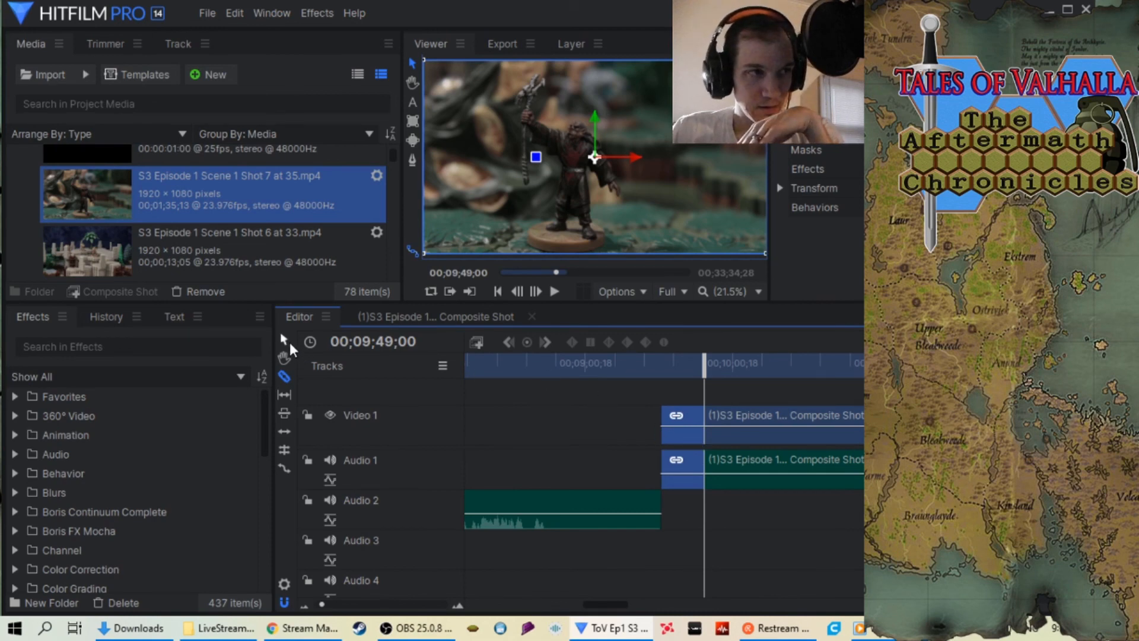
left_click(286, 341)
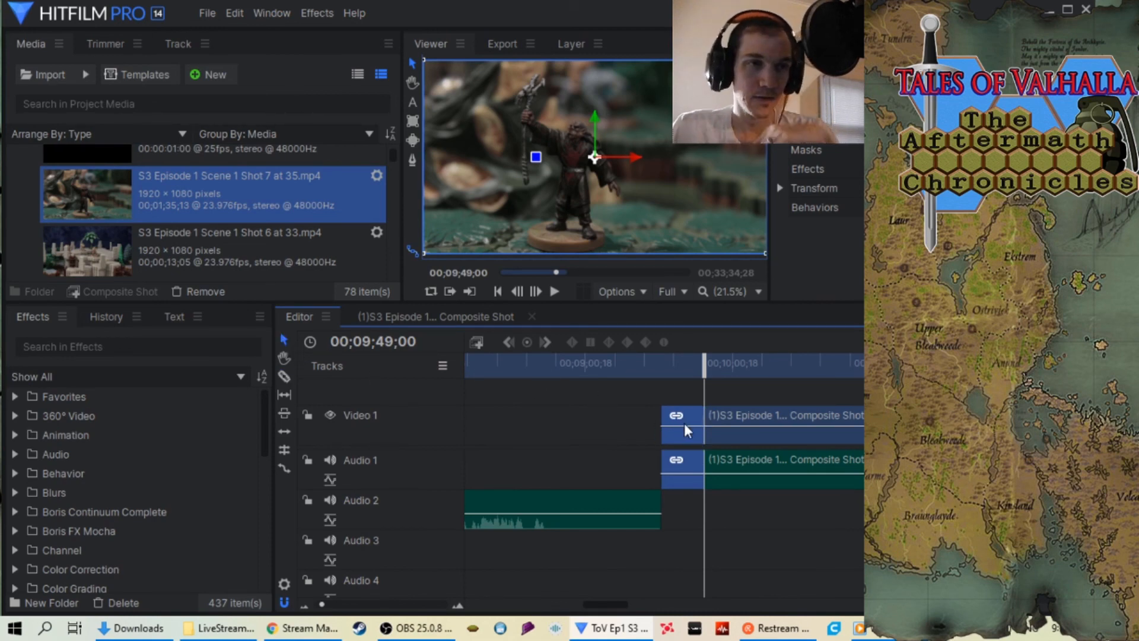
left_click_drag(616, 425, 781, 495)
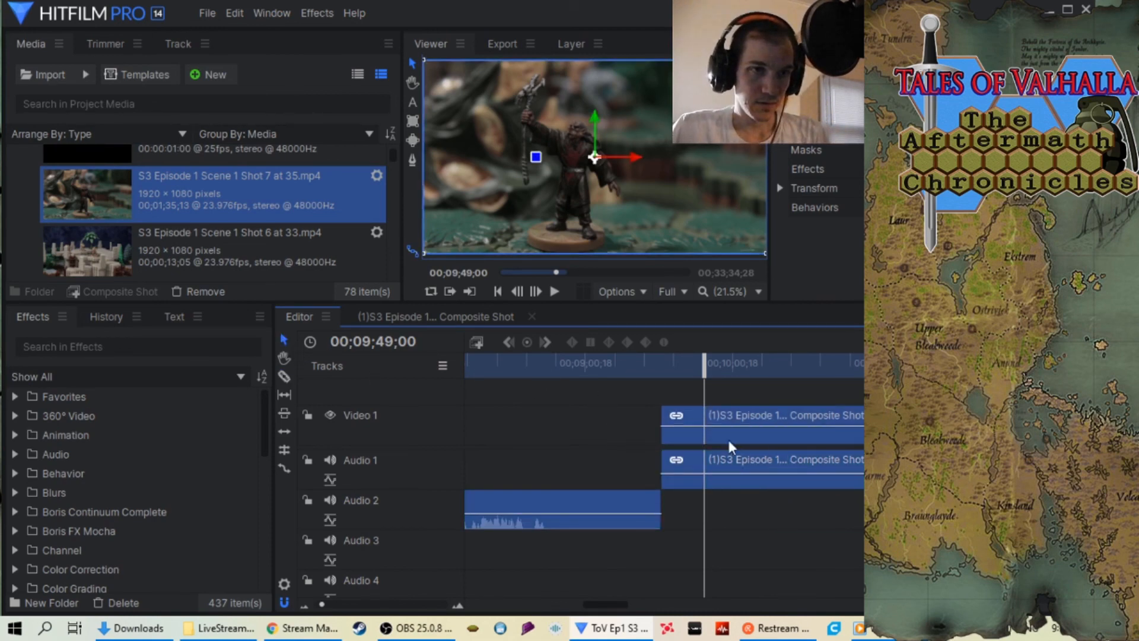
left_click_drag(620, 419, 825, 477)
right_click(837, 440)
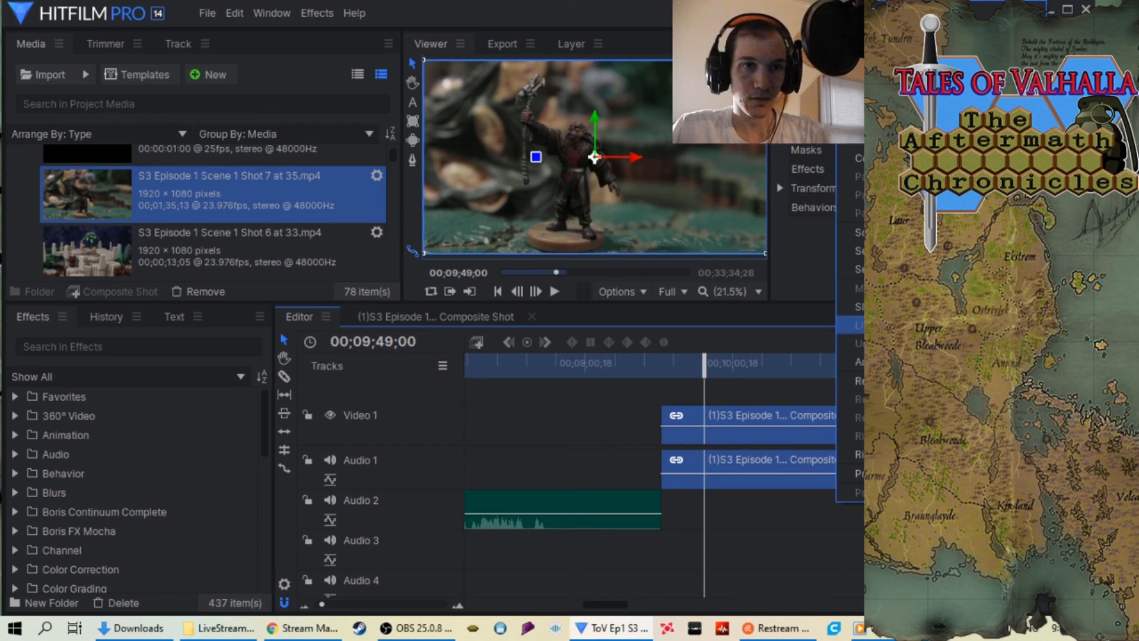
left_click(725, 435)
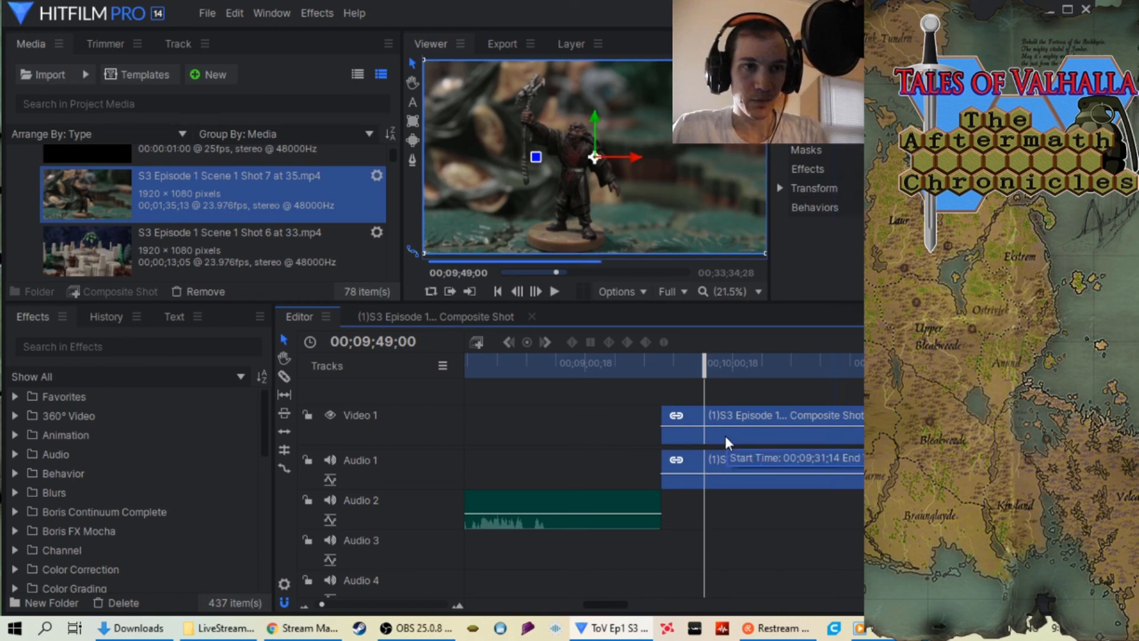
right_click(747, 465)
left_click(671, 459)
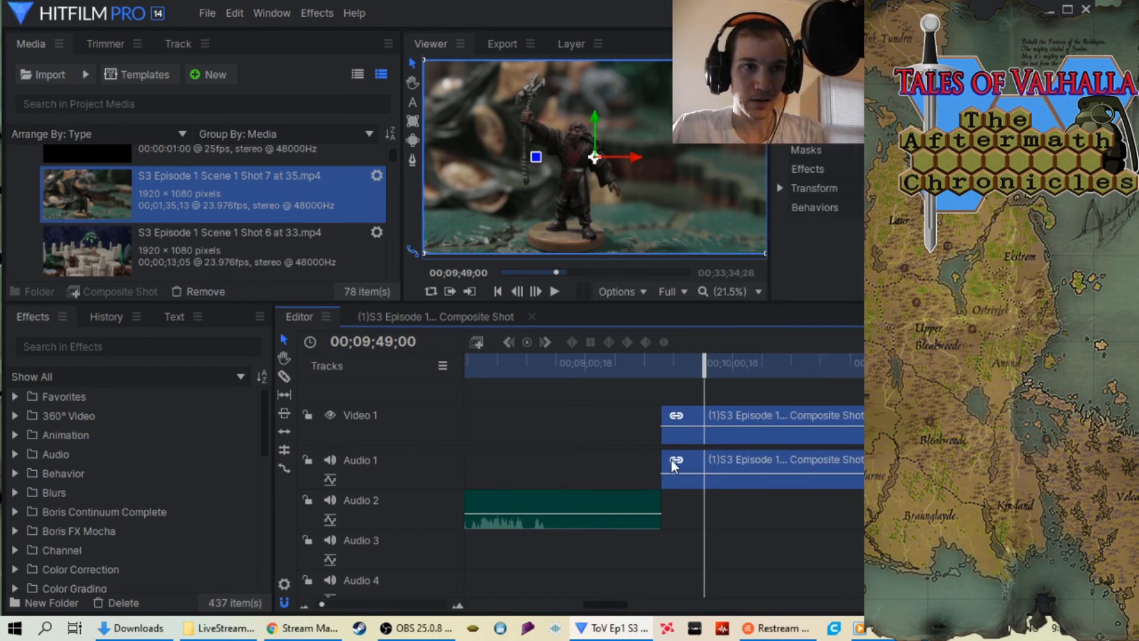
Unlink the video and audio of both sliced composite shot pieces and delete their audio from Audio 1.
left_click(763, 479)
right_click(761, 464)
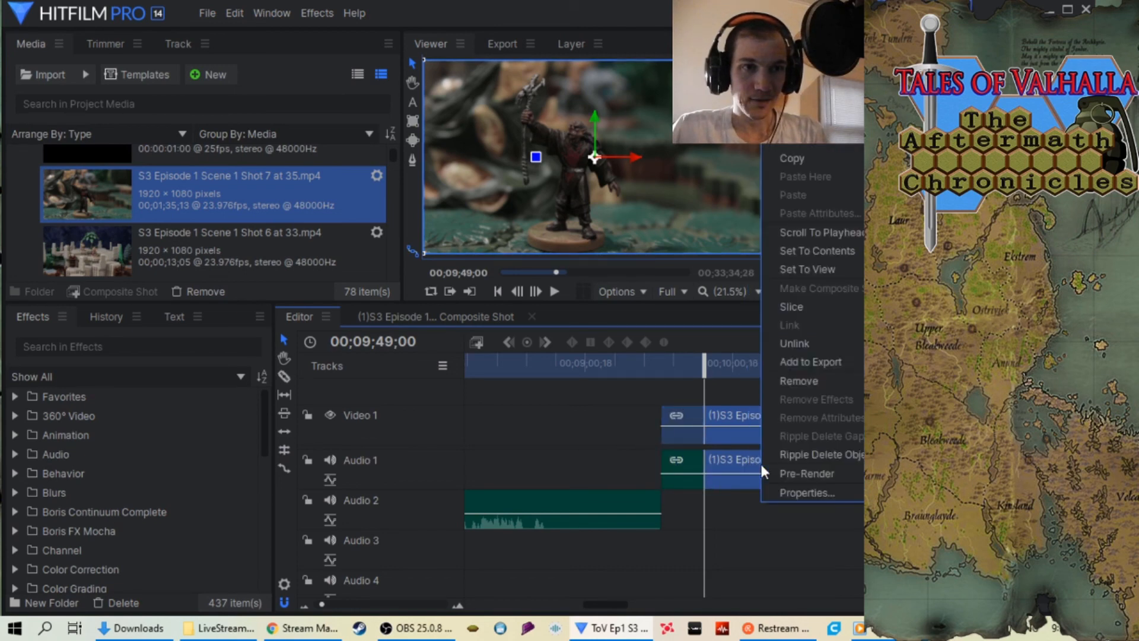
left_click(816, 361)
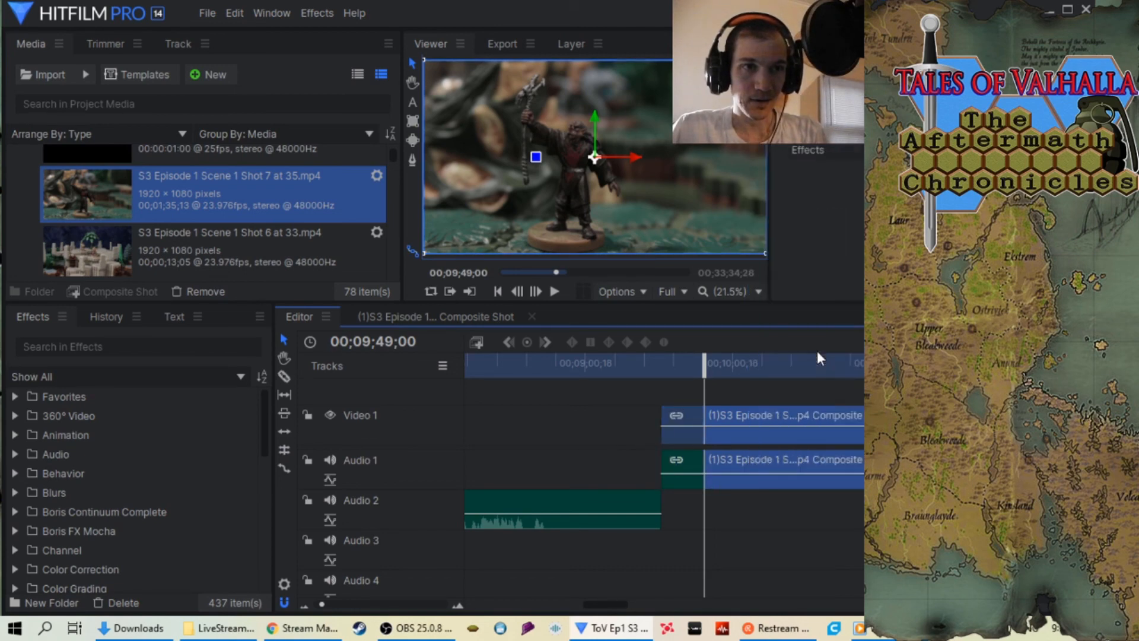
right_click(688, 462)
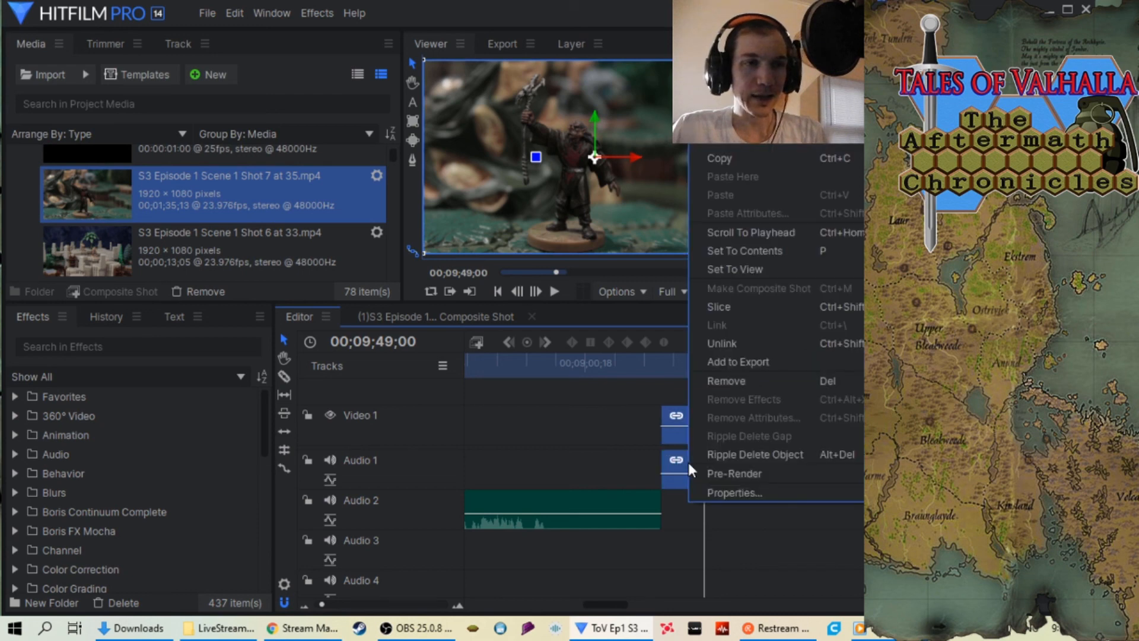
left_click(735, 347)
left_click(789, 466)
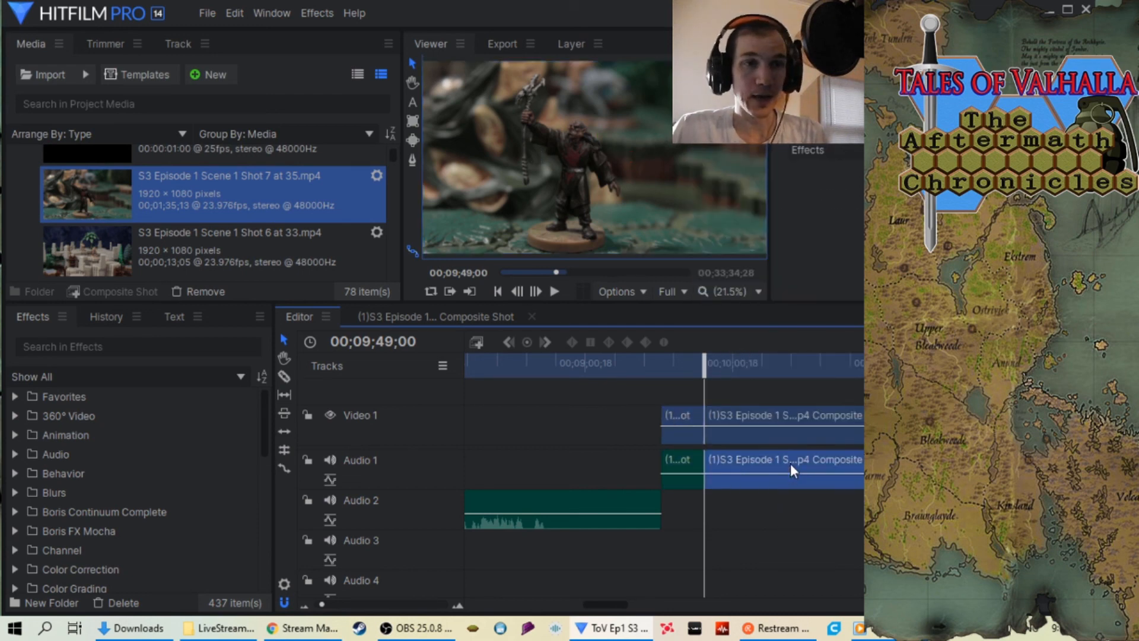
key("Delete")
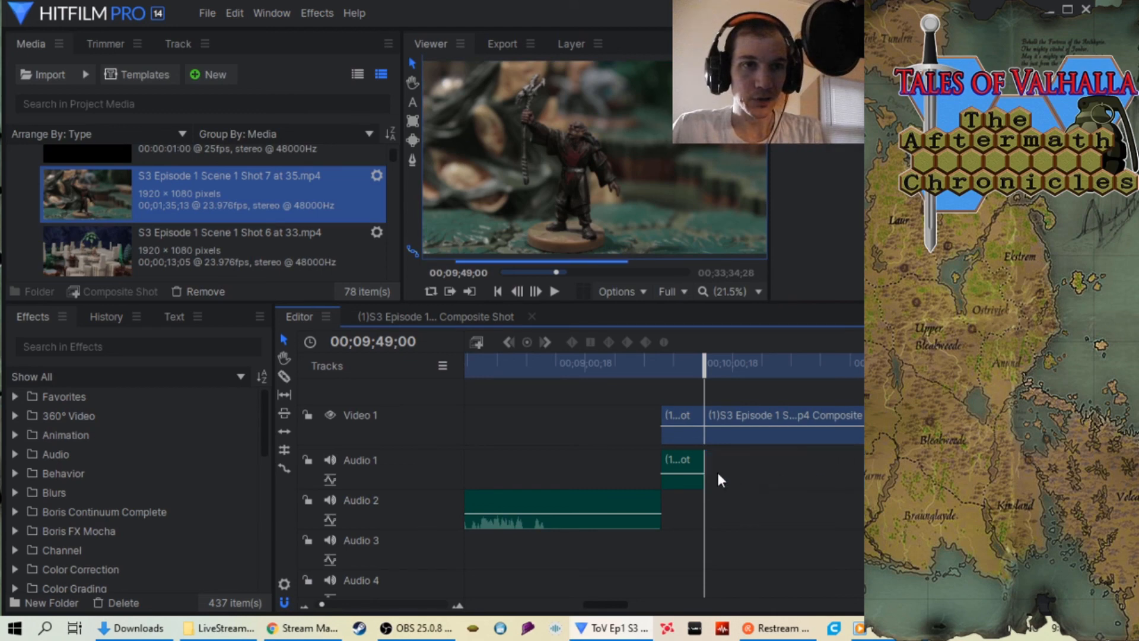
left_click(686, 460)
key("Delete")
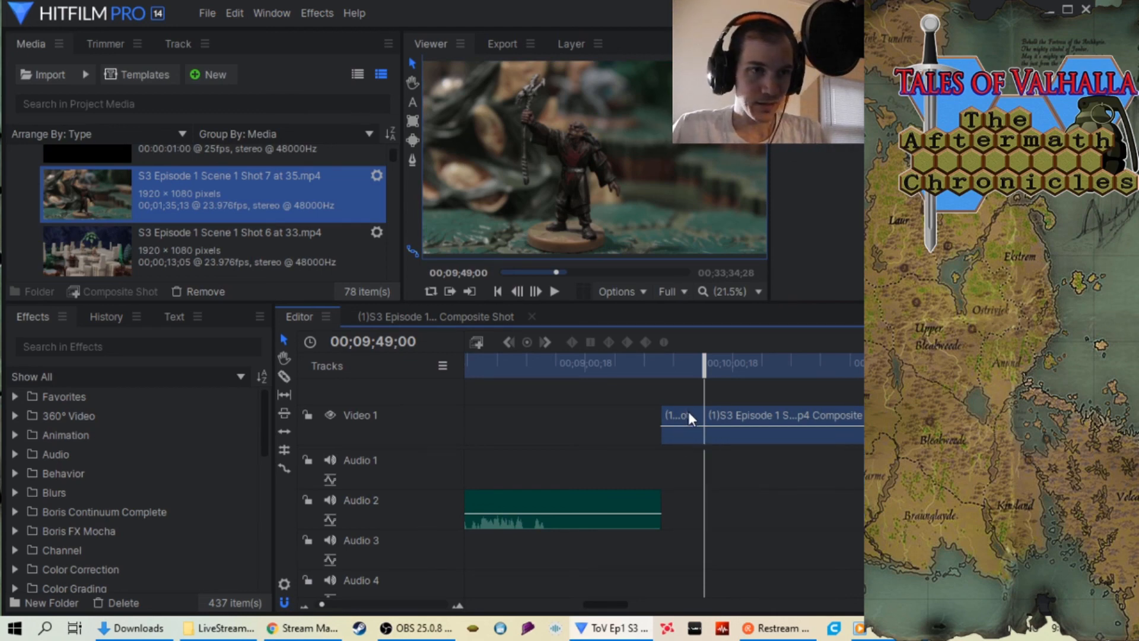
Cut the shorter first piece of the sliced composite shot from Video 1.
left_click_drag(674, 417, 608, 411)
right_click(614, 409)
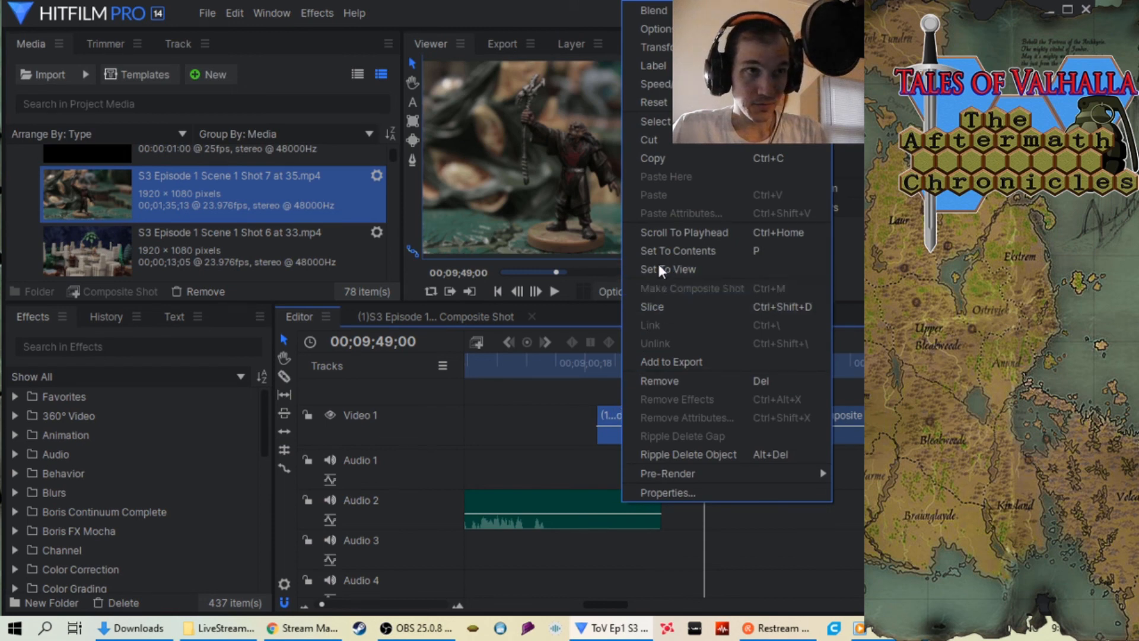
left_click(668, 142)
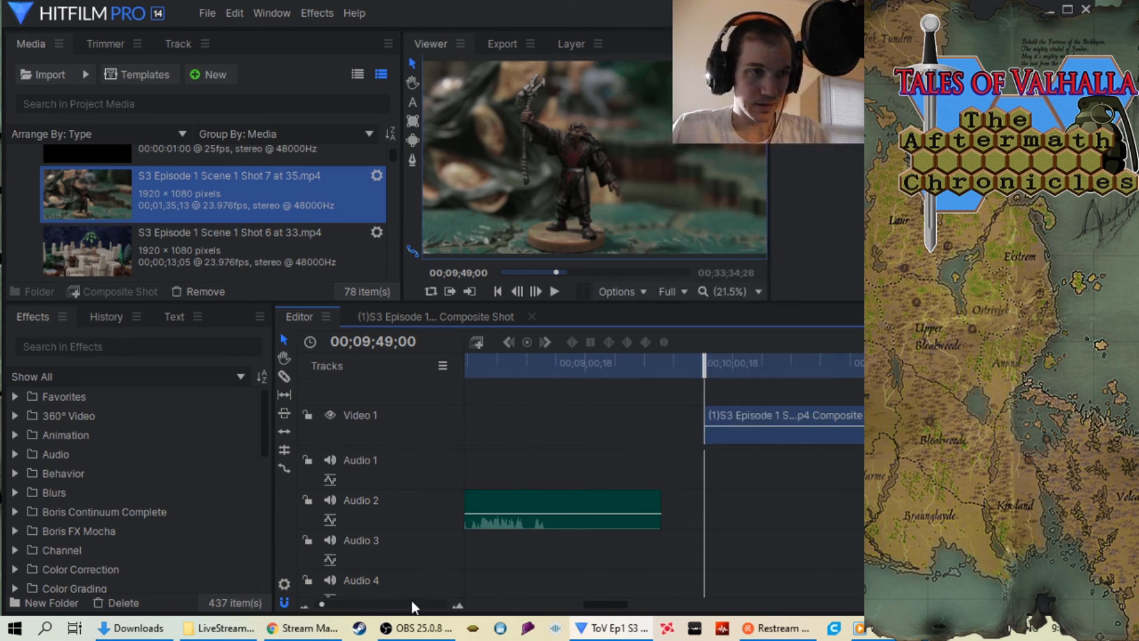
Paste the cut piece on Video 1 before the opening clips and align its end with the start of the first clip.
scroll(412, 604, "down", 1)
left_click_drag(607, 366, 503, 366)
scroll(418, 611, "up", 3)
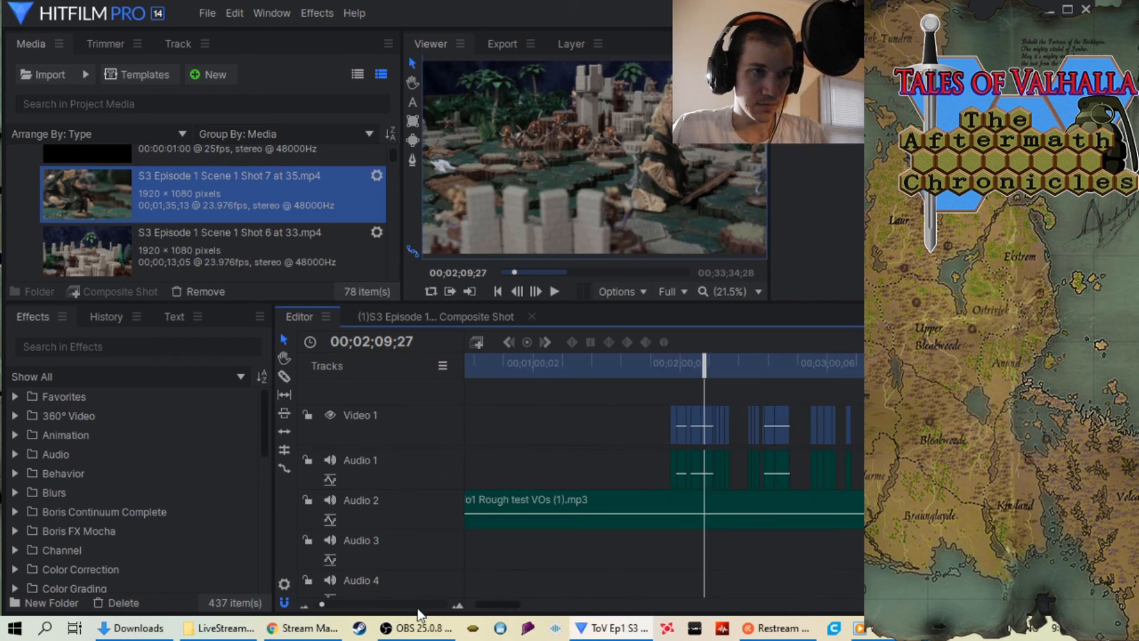
left_click_drag(698, 371, 608, 368)
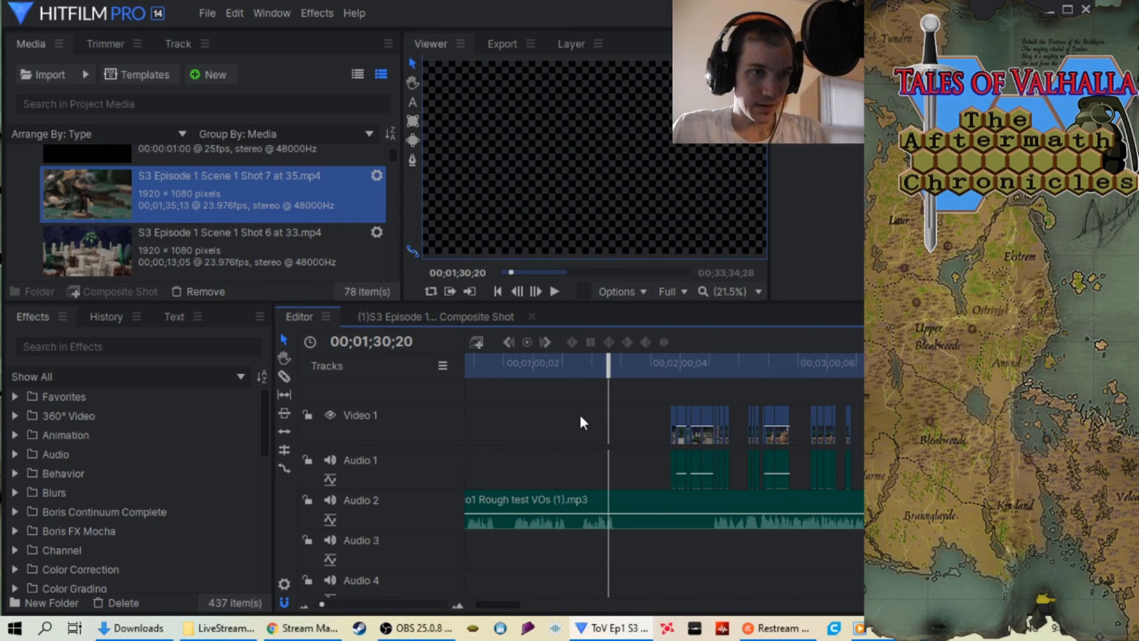
right_click(603, 425)
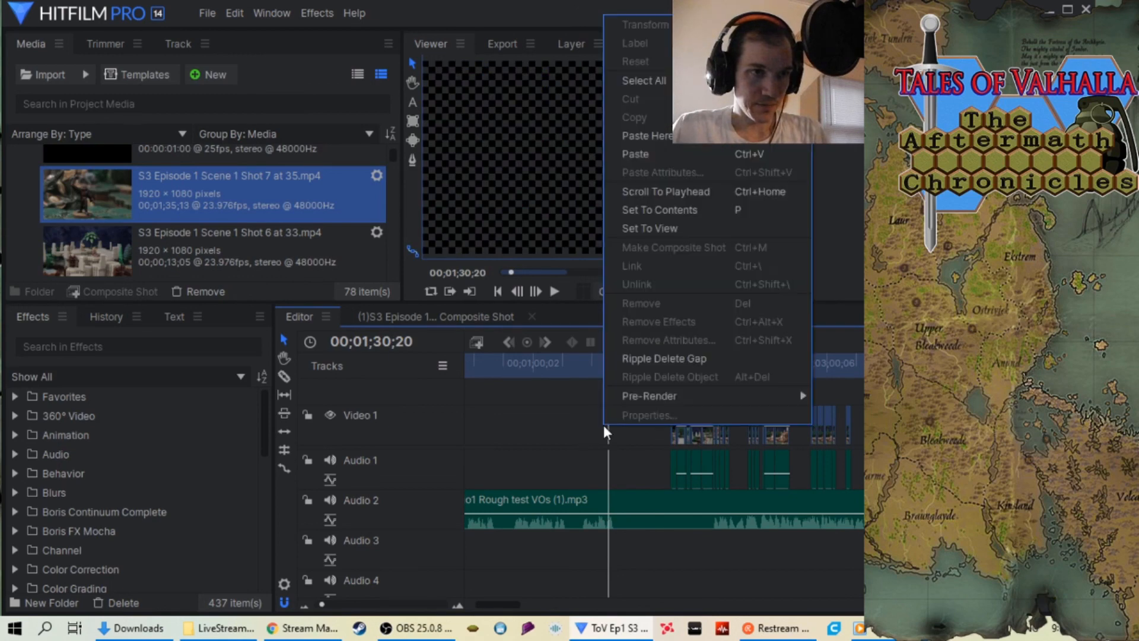
left_click(649, 137)
left_click_drag(621, 417, 652, 426)
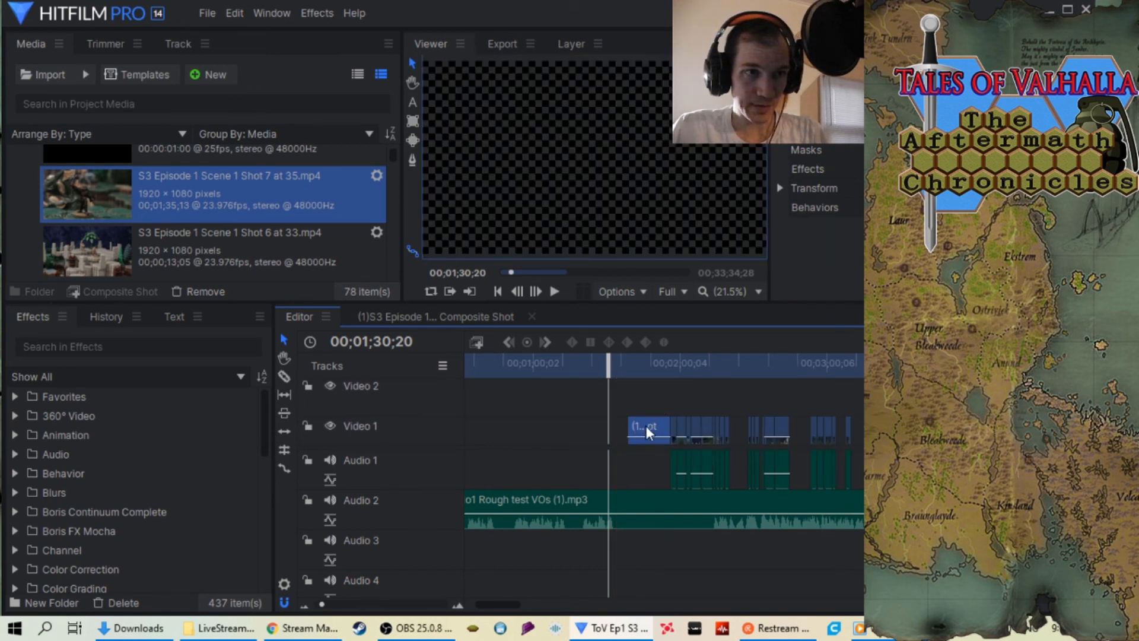
Undo the last move of the pasted composite shot piece and place it on Video 2 at 00;01;30;20.
left_click(234, 13)
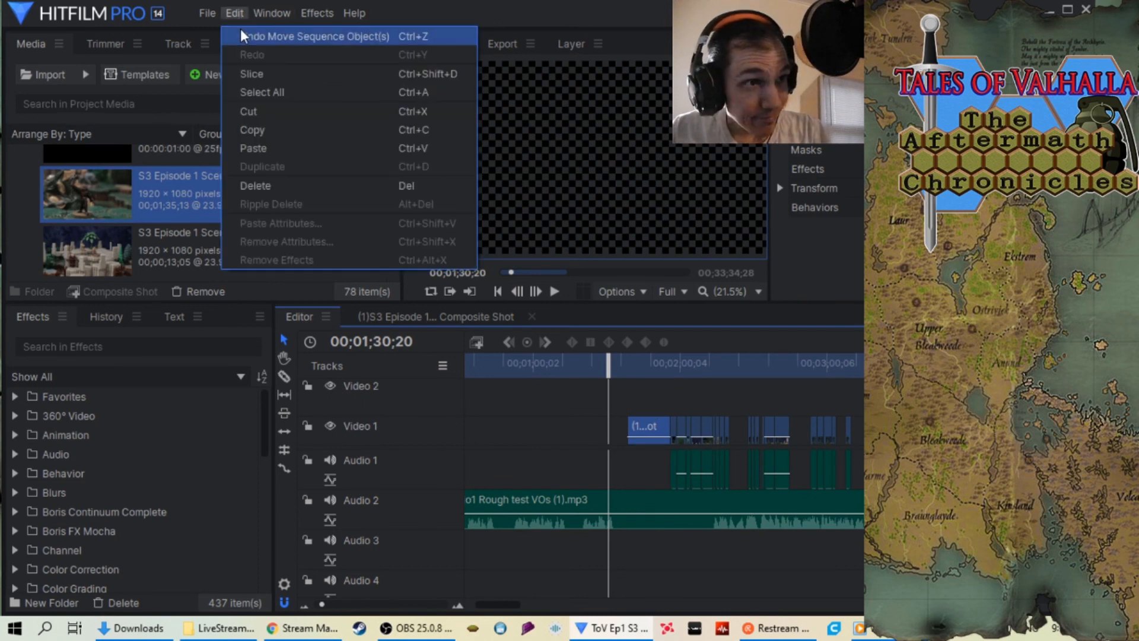
left_click(243, 34)
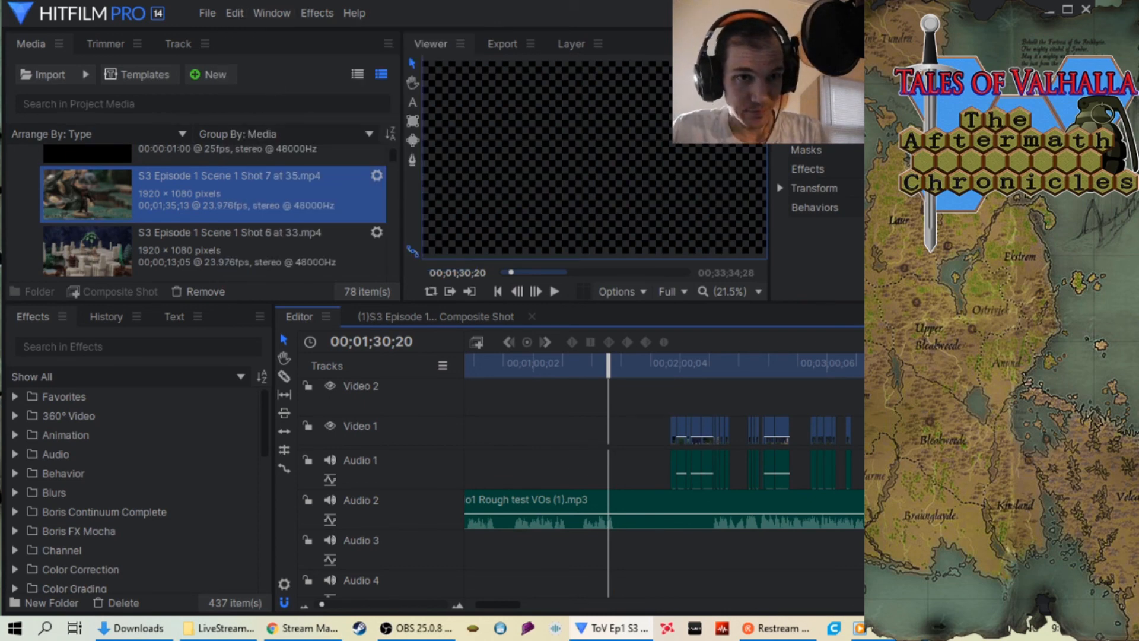
scroll(649, 411, "up", 2)
left_click_drag(619, 397, 613, 423)
scroll(344, 395, "up", 1)
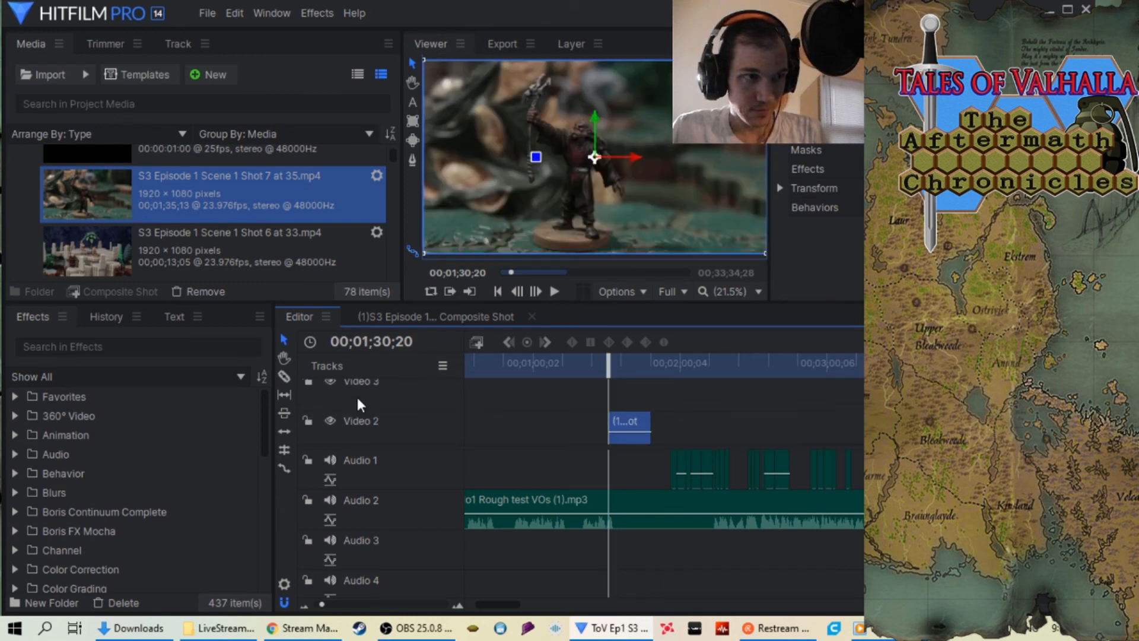
Delete the empty Video 3 track and move the composite shot piece along Video 2 to the end of the first clip group.
right_click(362, 394)
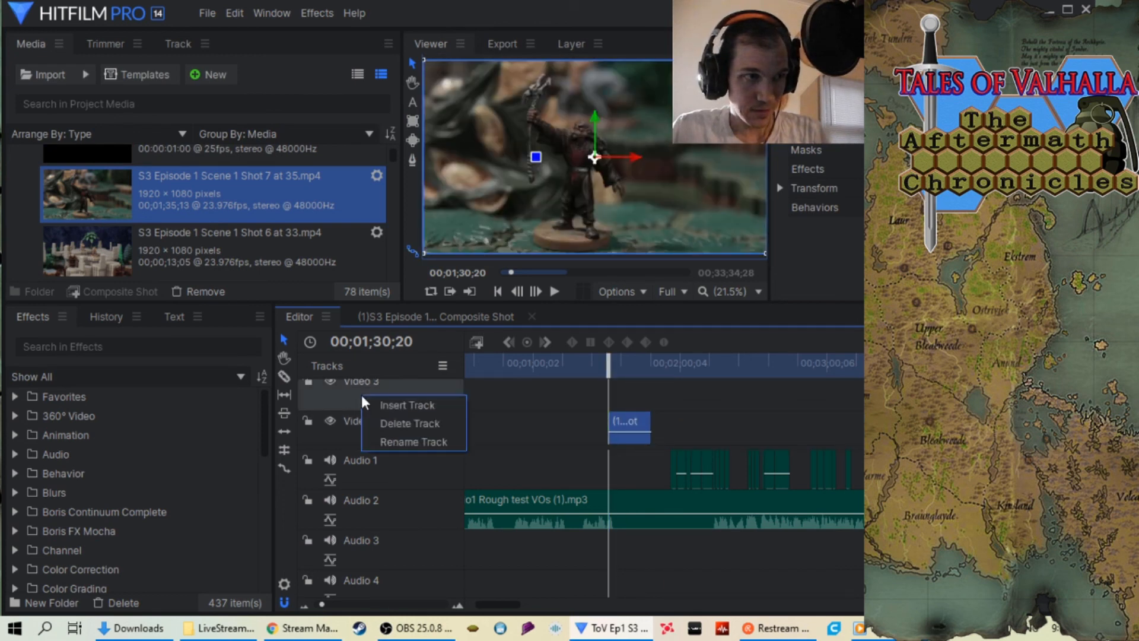
left_click(396, 425)
left_click_drag(621, 402, 745, 409)
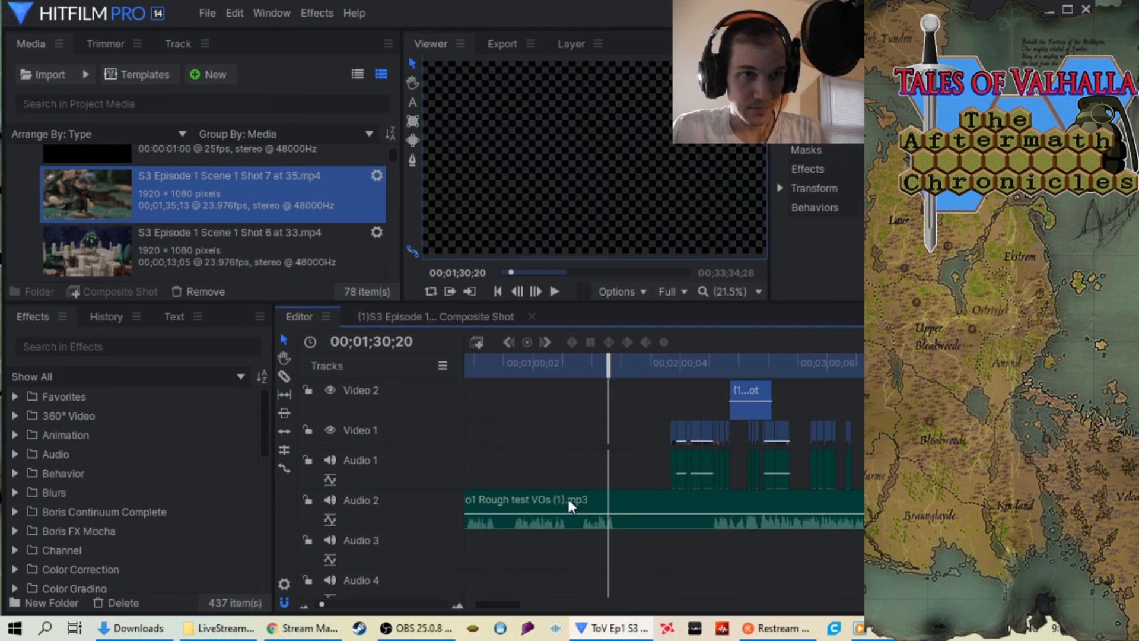
Preview the transition into the composite shot piece on Video 2 from 00;02;19;16 and again from 00;02;19;27.
left_click(439, 604)
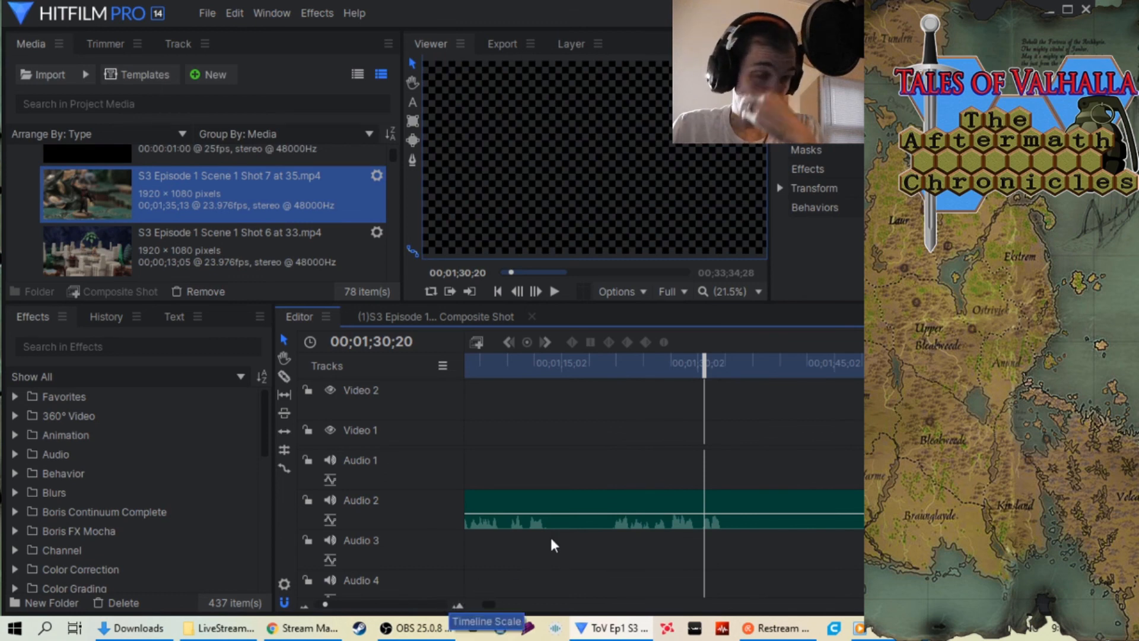
left_click_drag(698, 368, 830, 388)
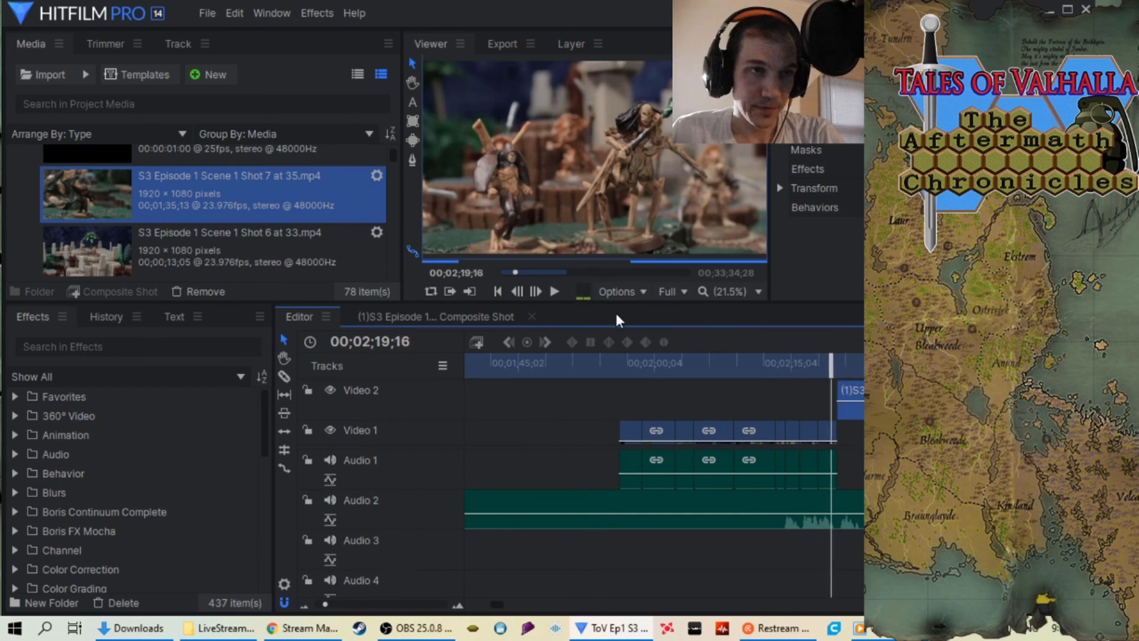
left_click(551, 292)
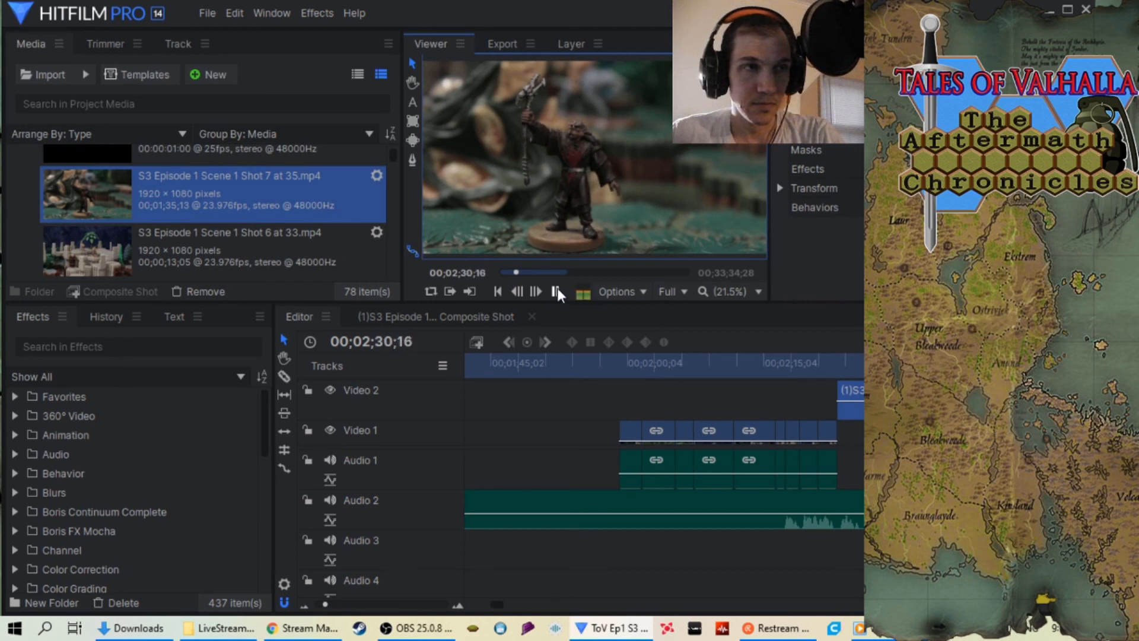
left_click(556, 291)
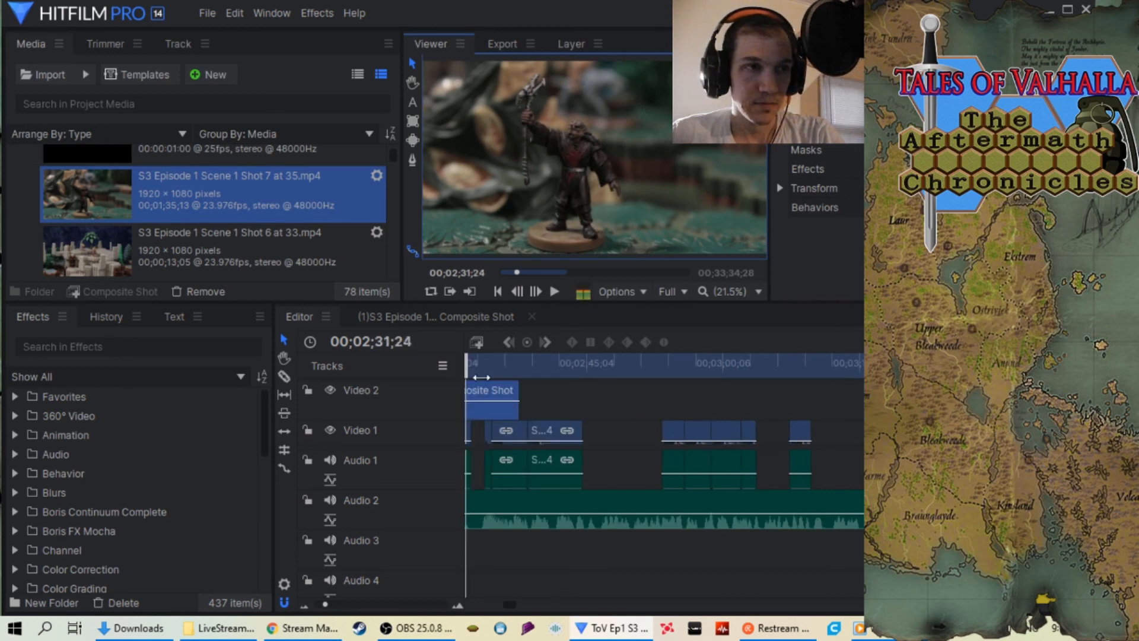
left_click_drag(468, 368, 565, 369)
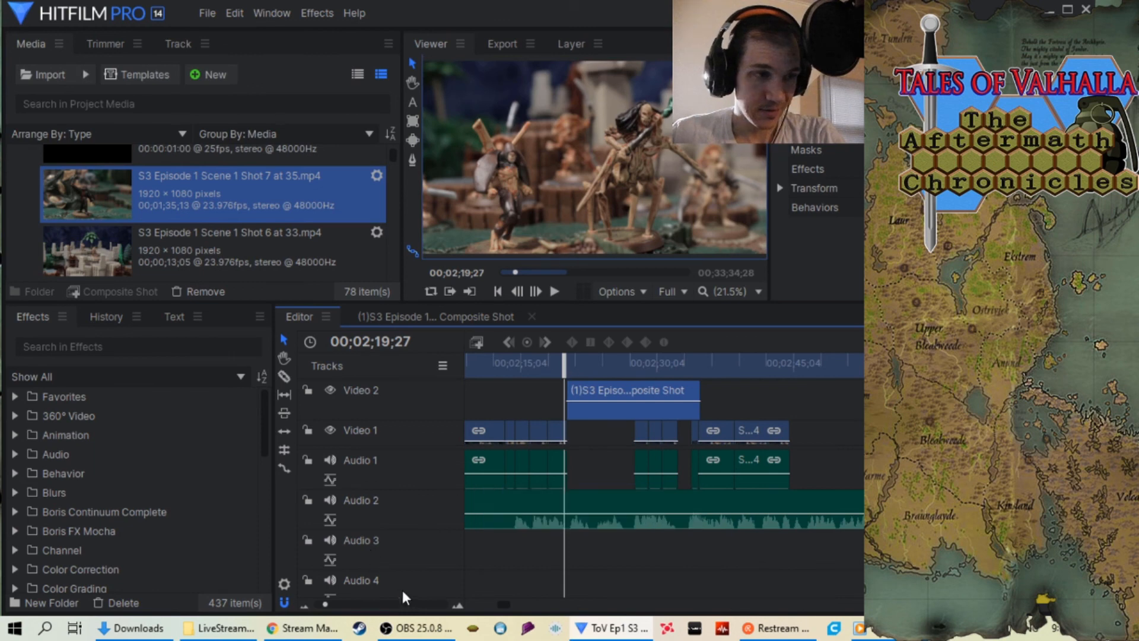
left_click(417, 604)
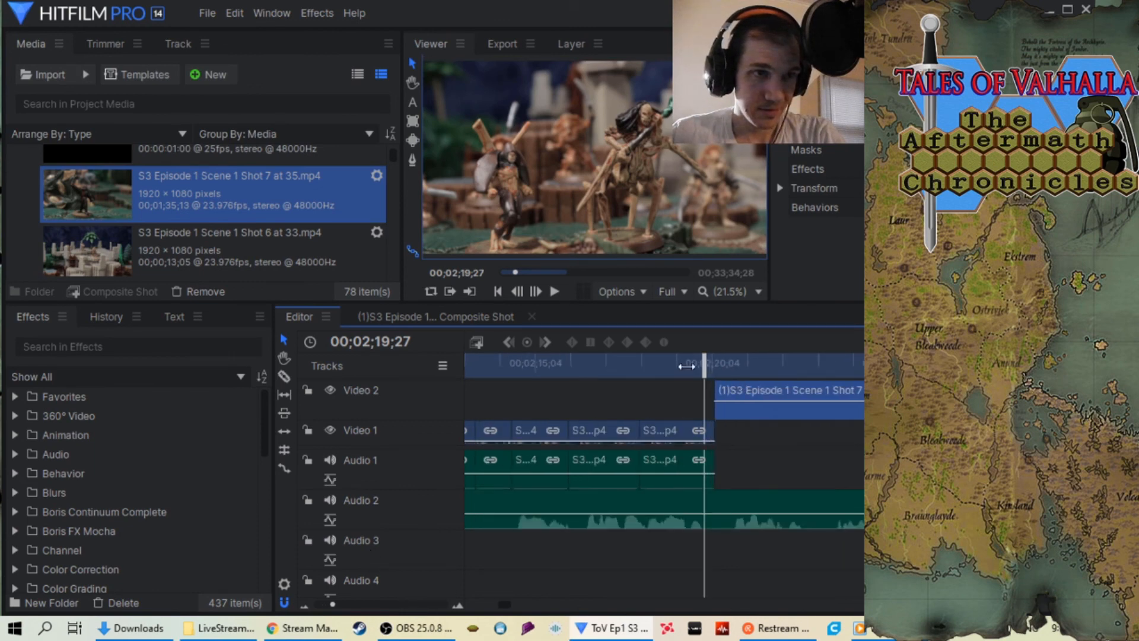
left_click(554, 292)
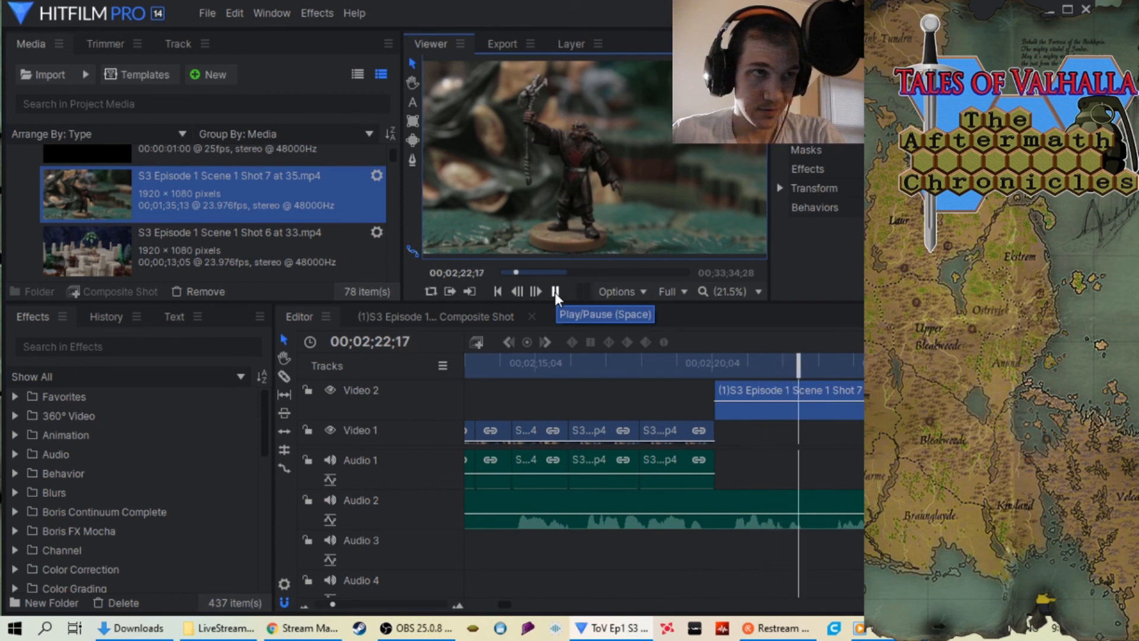
left_click(554, 292)
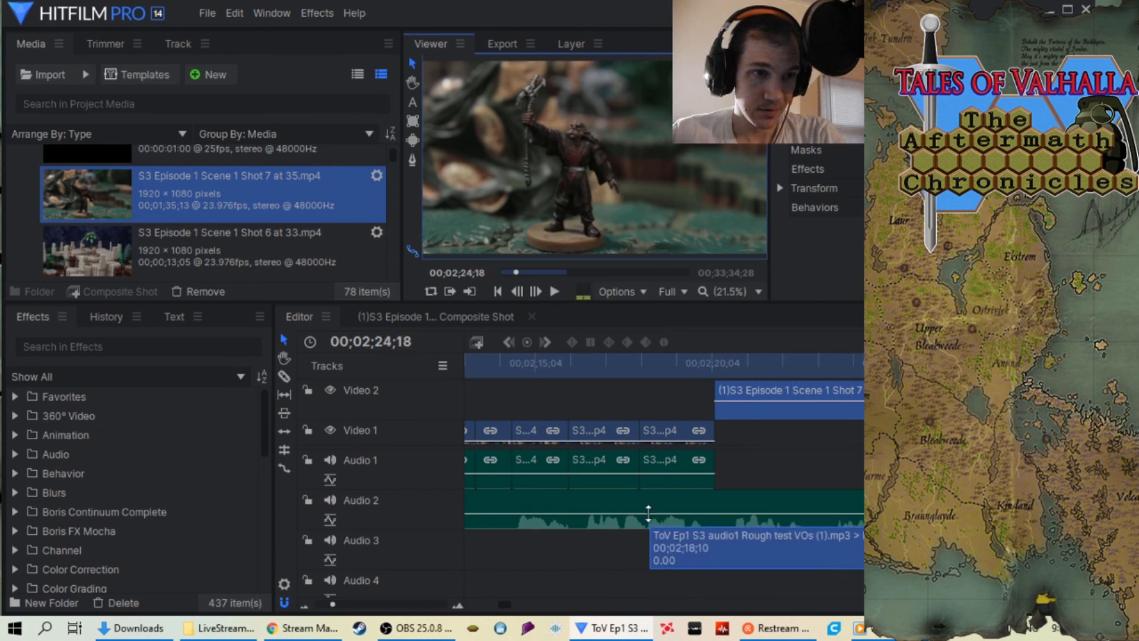
left_click(557, 293)
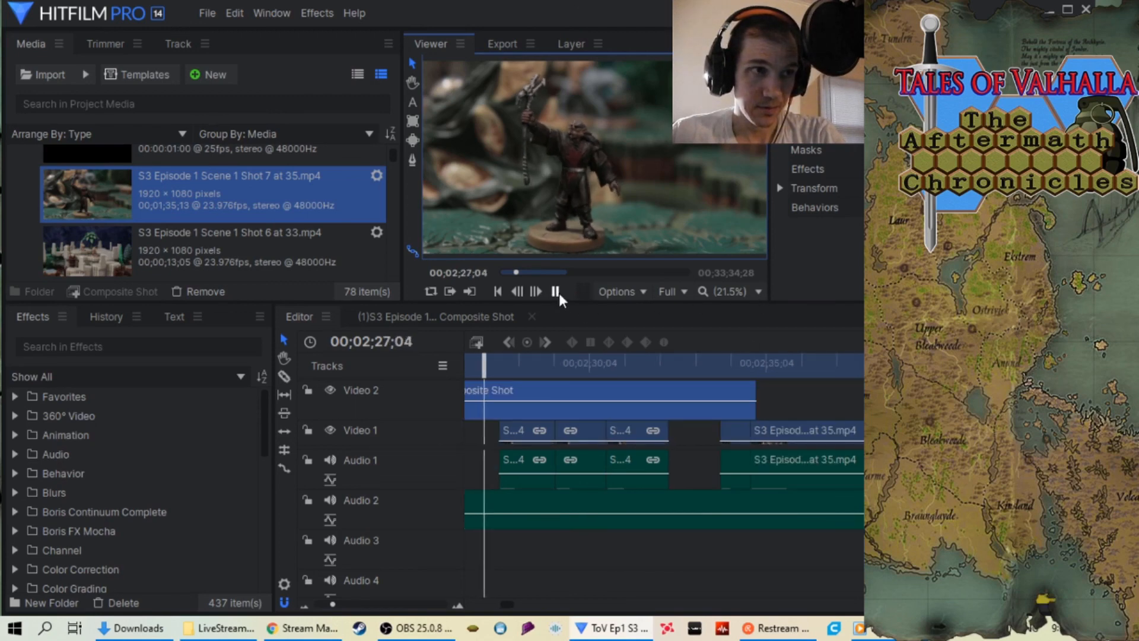
left_click(559, 293)
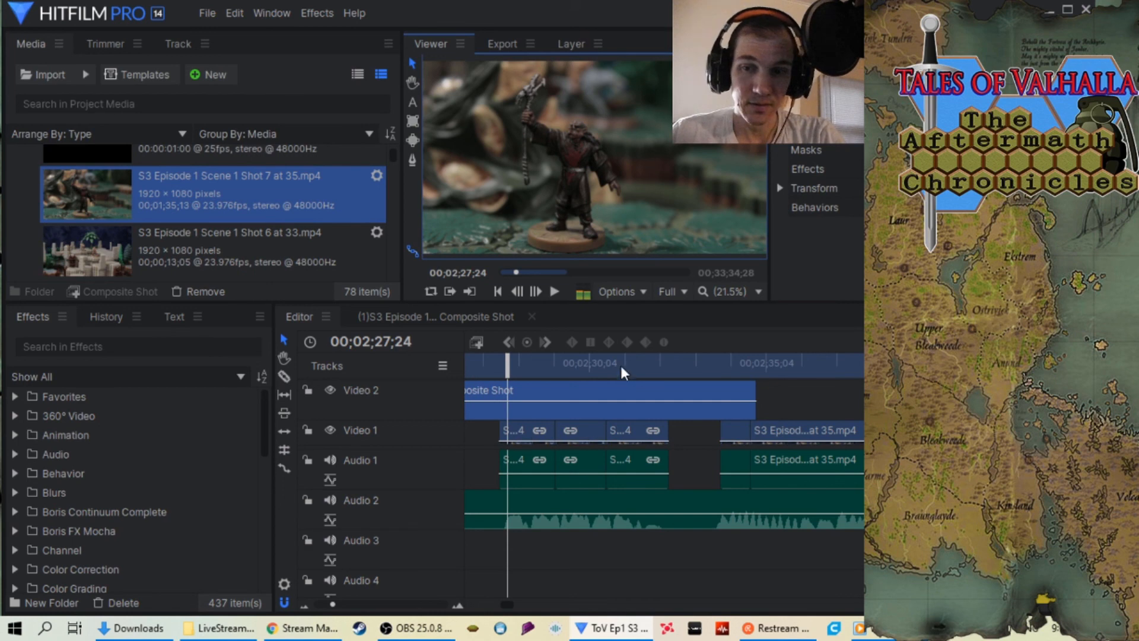
left_click_drag(512, 363, 805, 397)
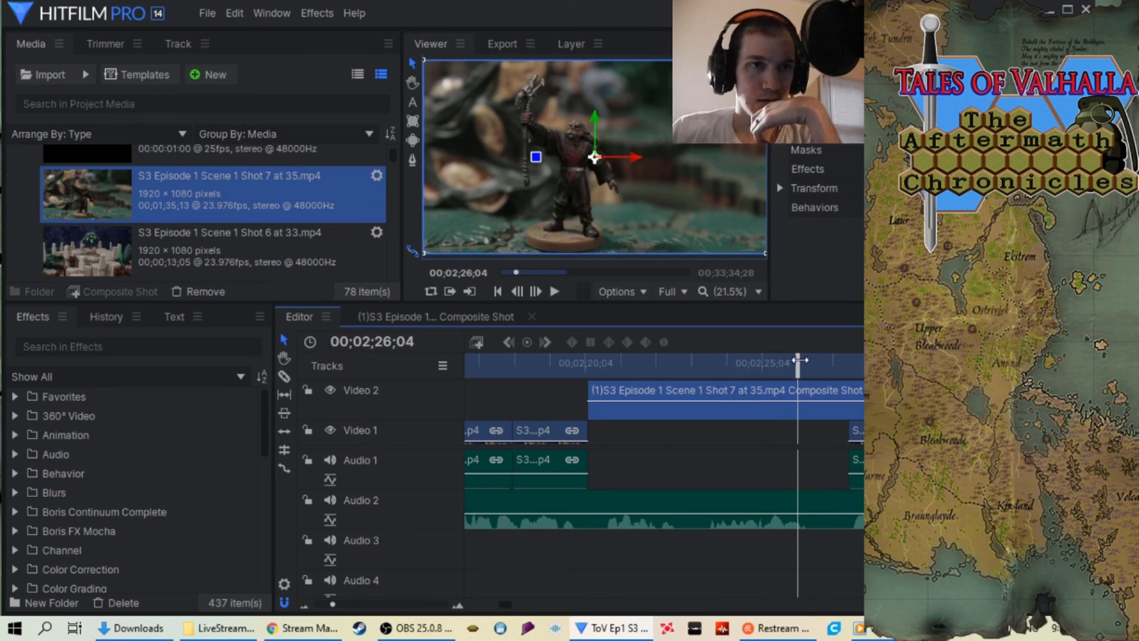
left_click_drag(798, 360, 633, 367)
left_click_drag(867, 403, 808, 403)
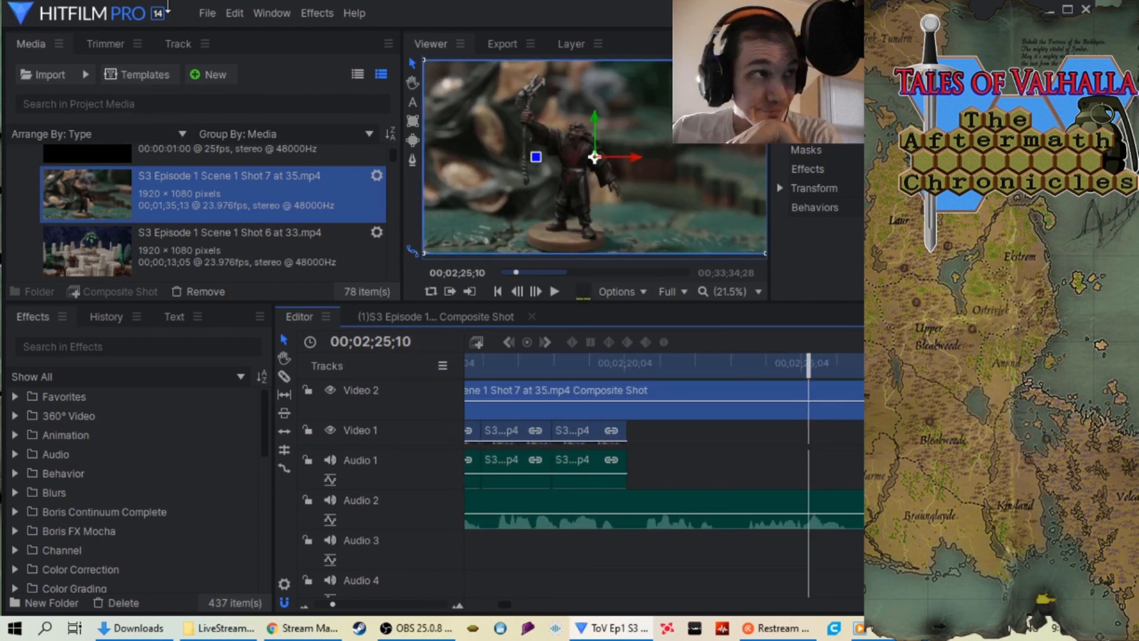
left_click(202, 13)
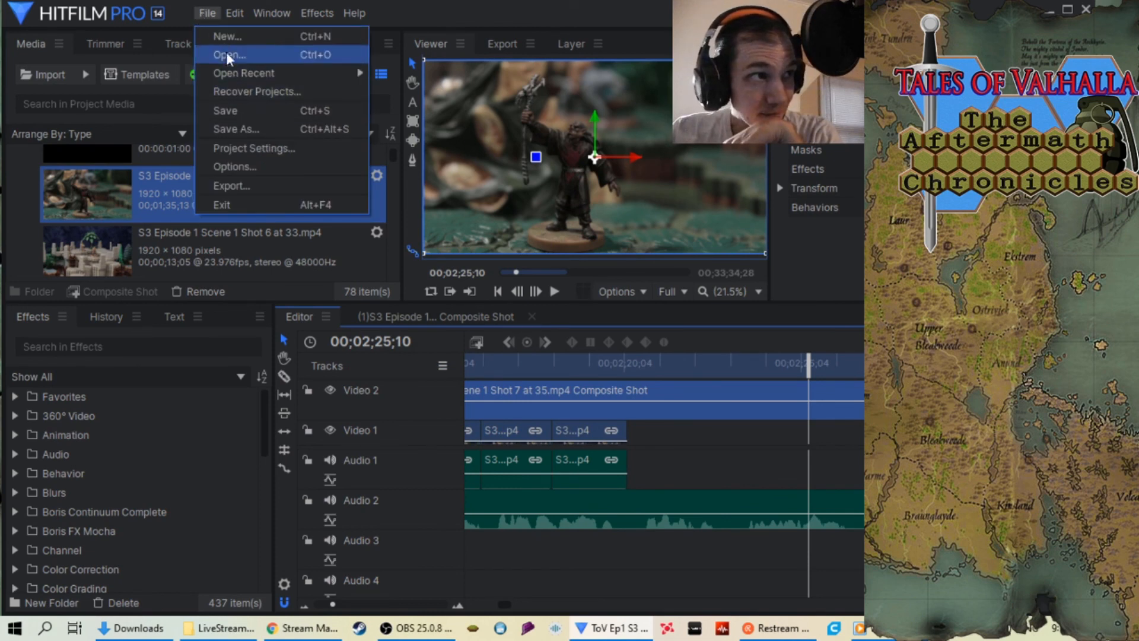
mouse_move(232, 16)
left_click(244, 35)
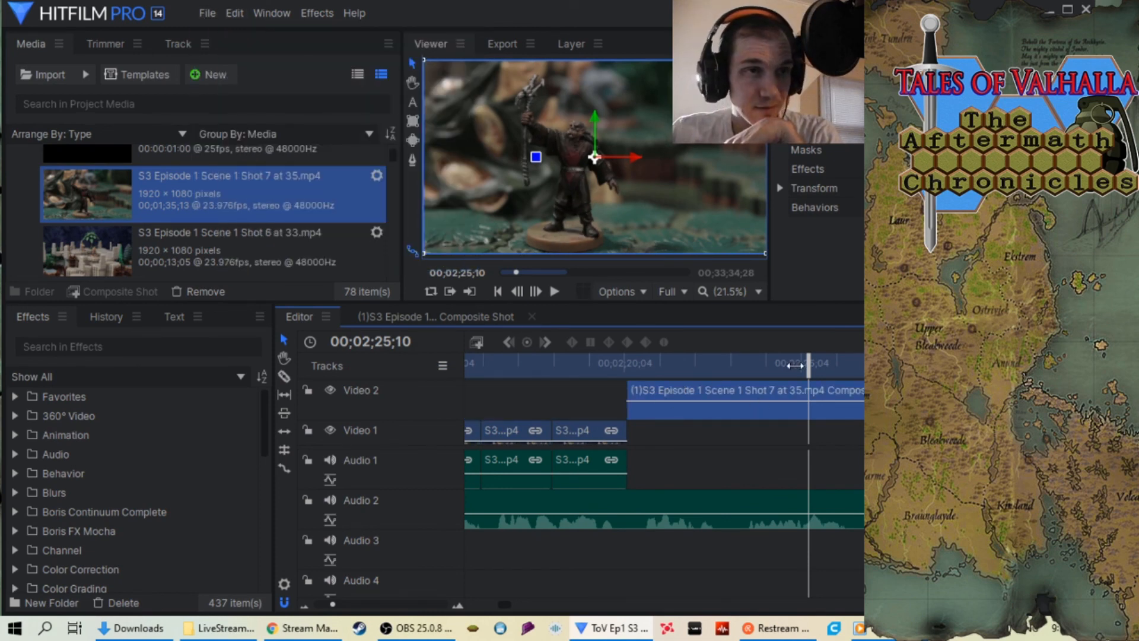
Fit the composite shot piece into the Video 1 gap, trimming its end to the next clip's start, and preview it from about 00;02;19;25.
left_click_drag(794, 366, 620, 409)
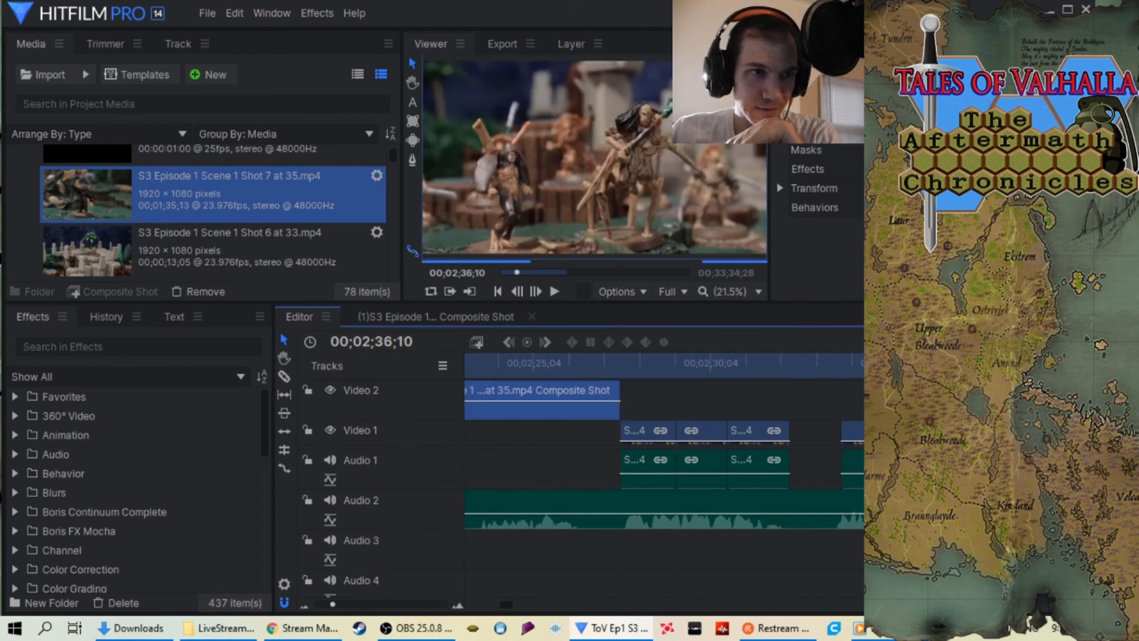
left_click_drag(932, 366, 904, 367)
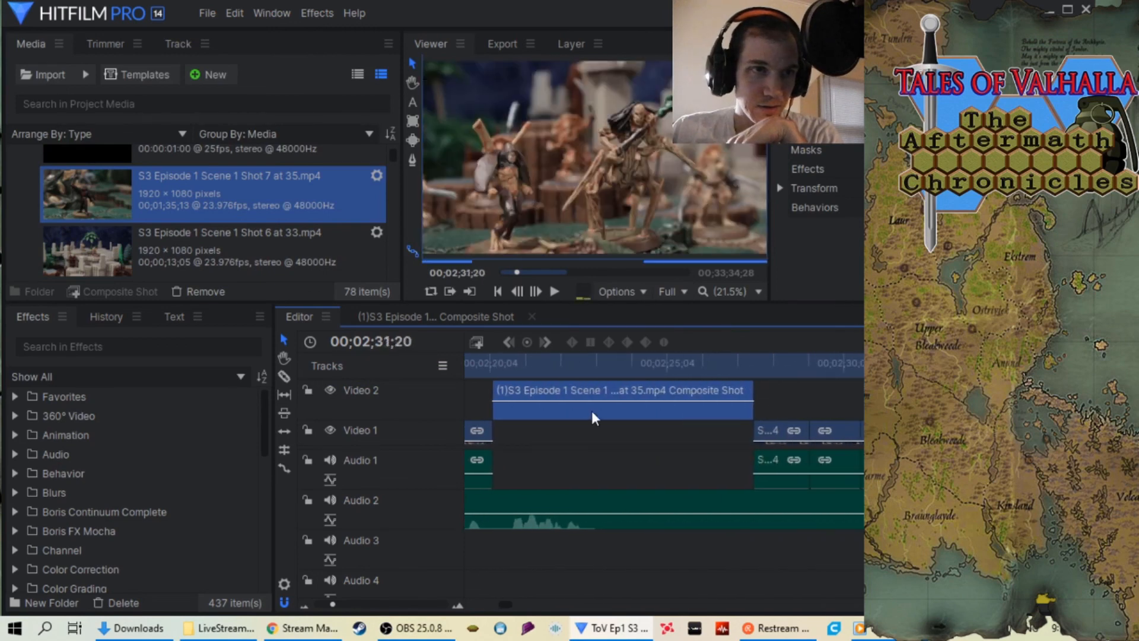
left_click_drag(574, 417, 574, 433)
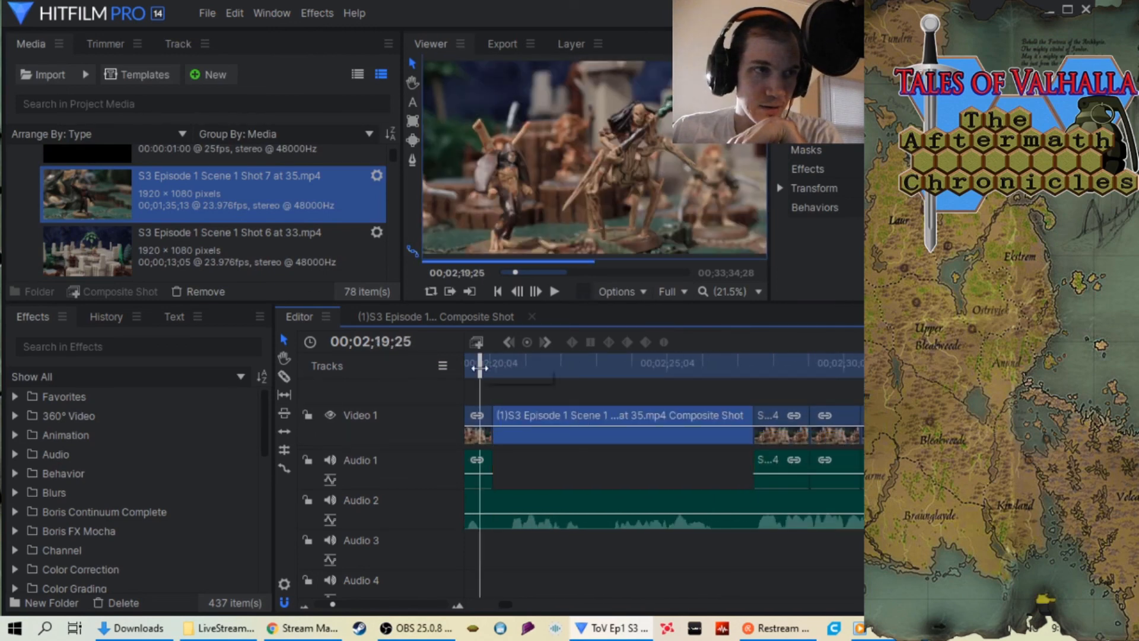
left_click_drag(479, 368, 478, 368)
left_click(555, 292)
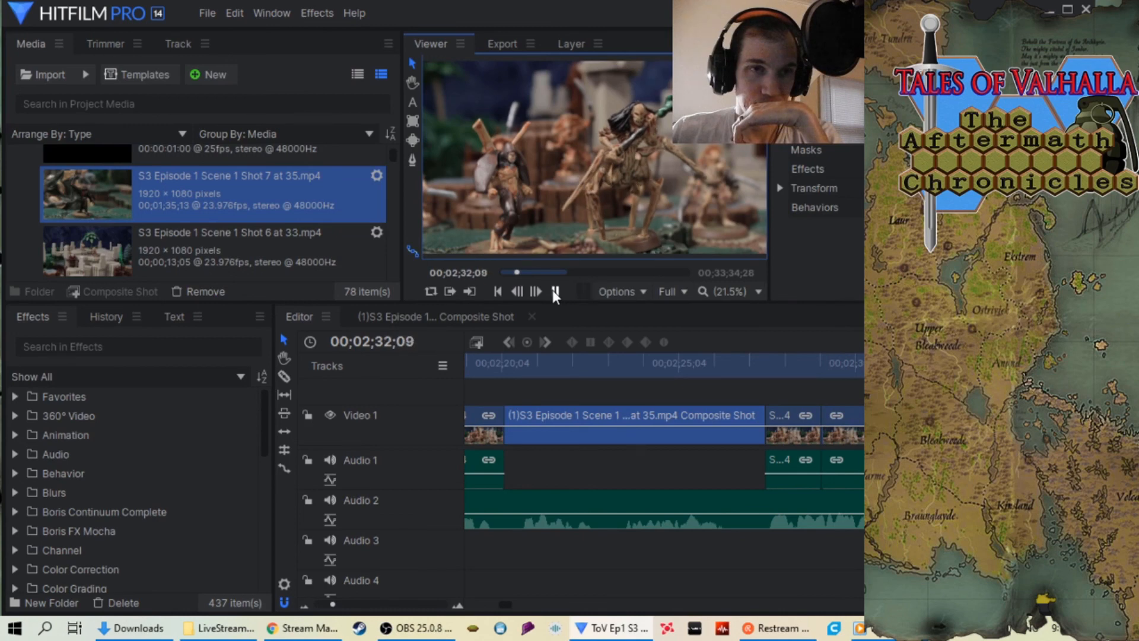
left_click(555, 293)
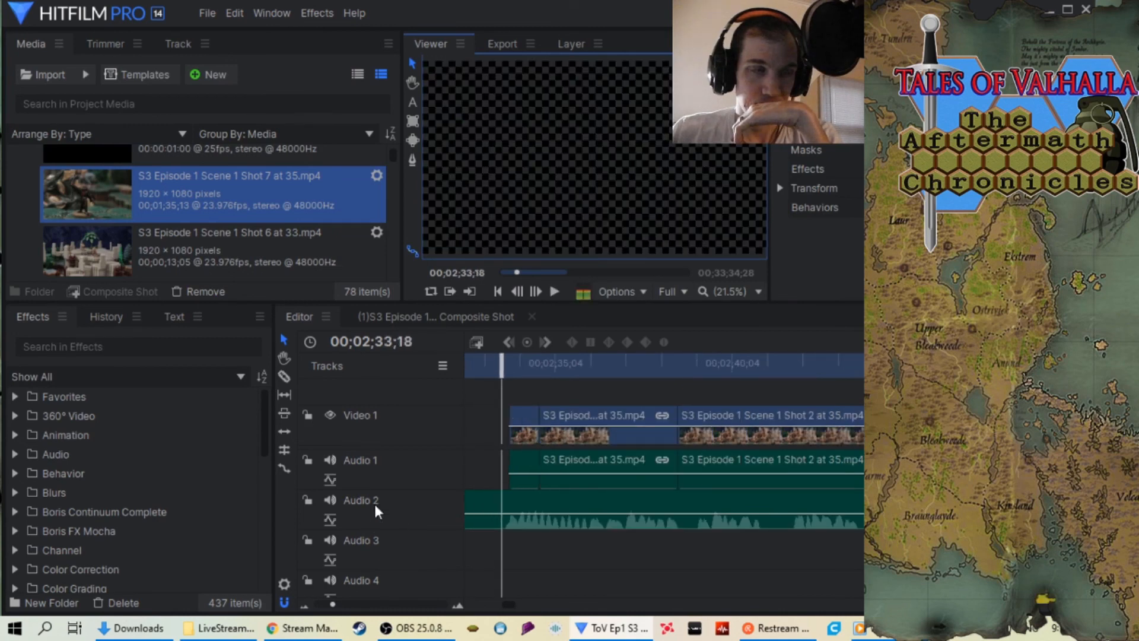
Extend the start of the leftover composite shot piece about 3 seconds earlier and slice it at 00;09;48;29, returning to the selection tool.
scroll(426, 607, "down", 1)
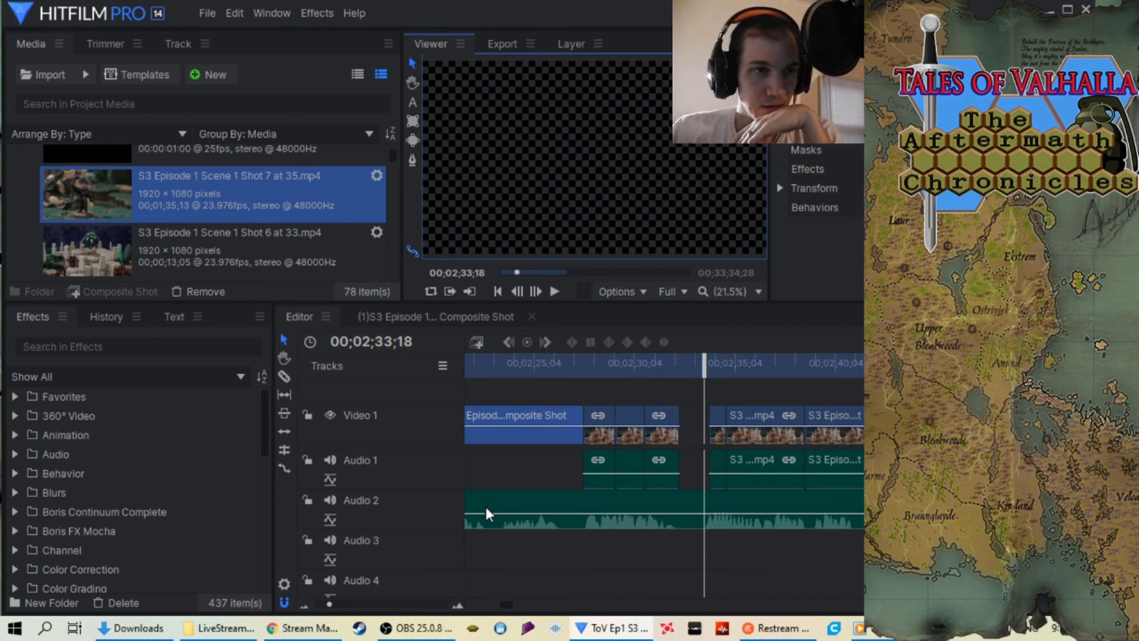
scroll(433, 611, "down", 3)
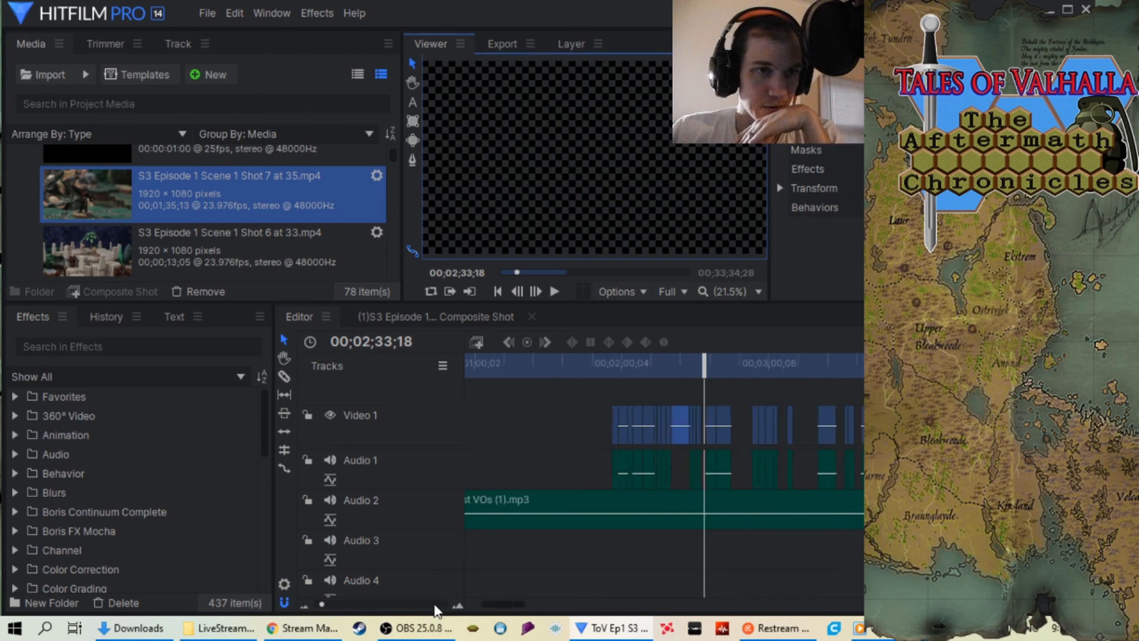
left_click_drag(503, 367, 608, 368)
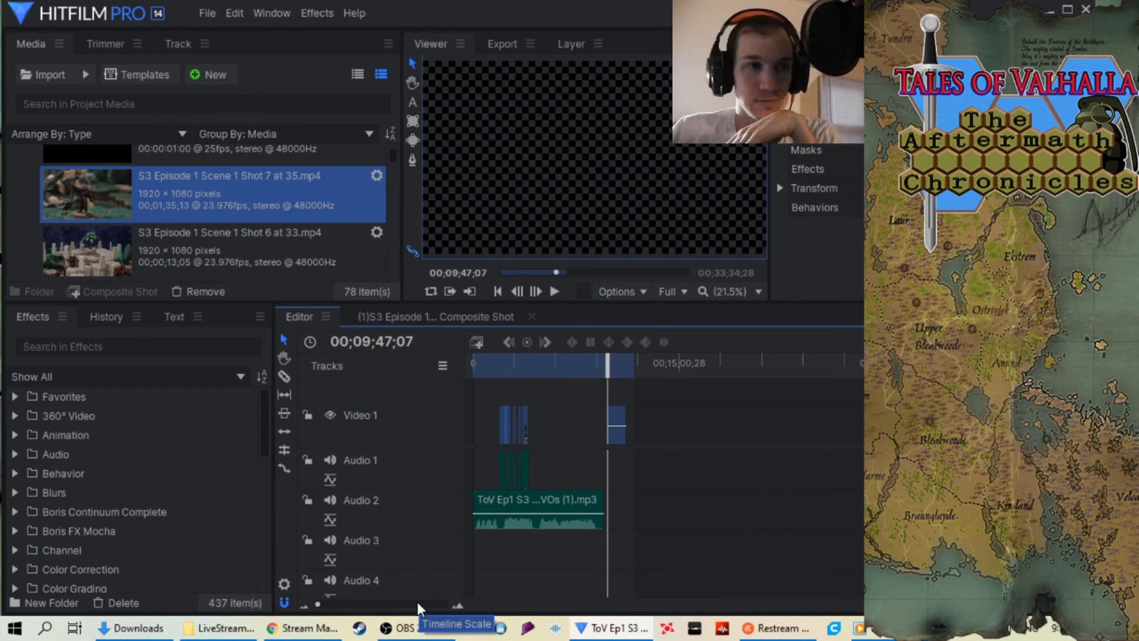
scroll(418, 601, "up", 3)
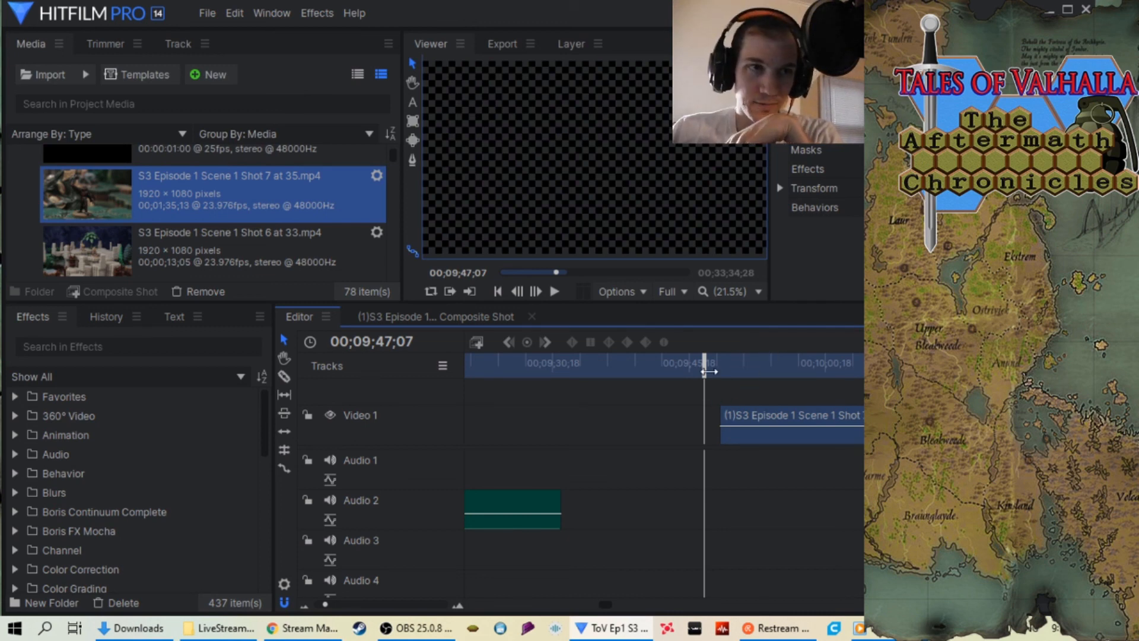
left_click_drag(706, 371, 692, 416)
left_click(720, 413)
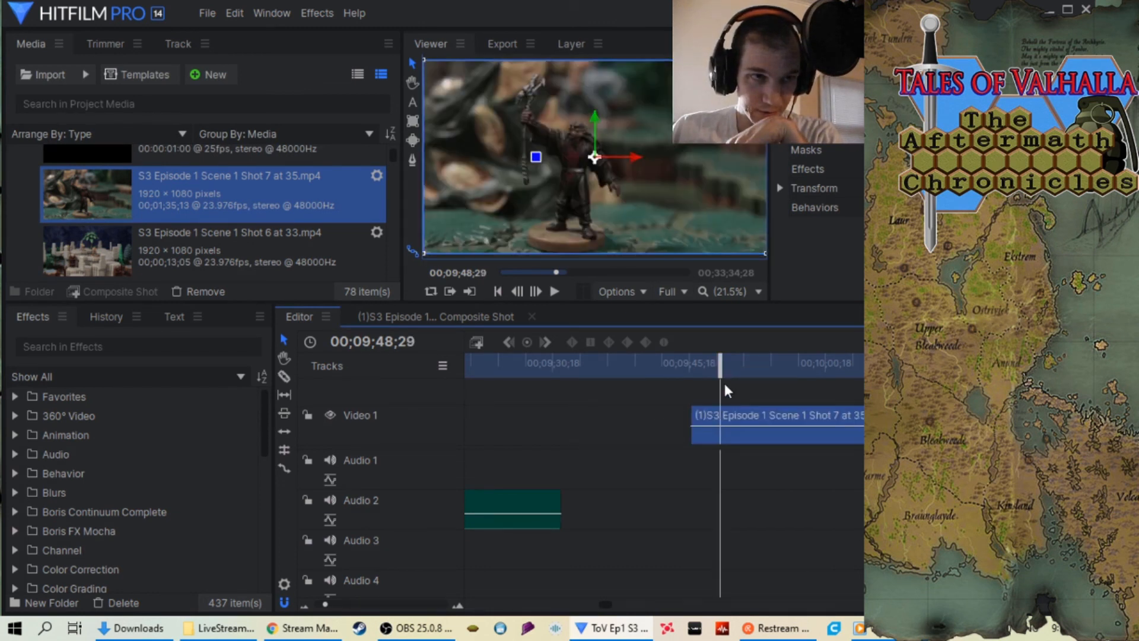
left_click(720, 421)
left_click(282, 338)
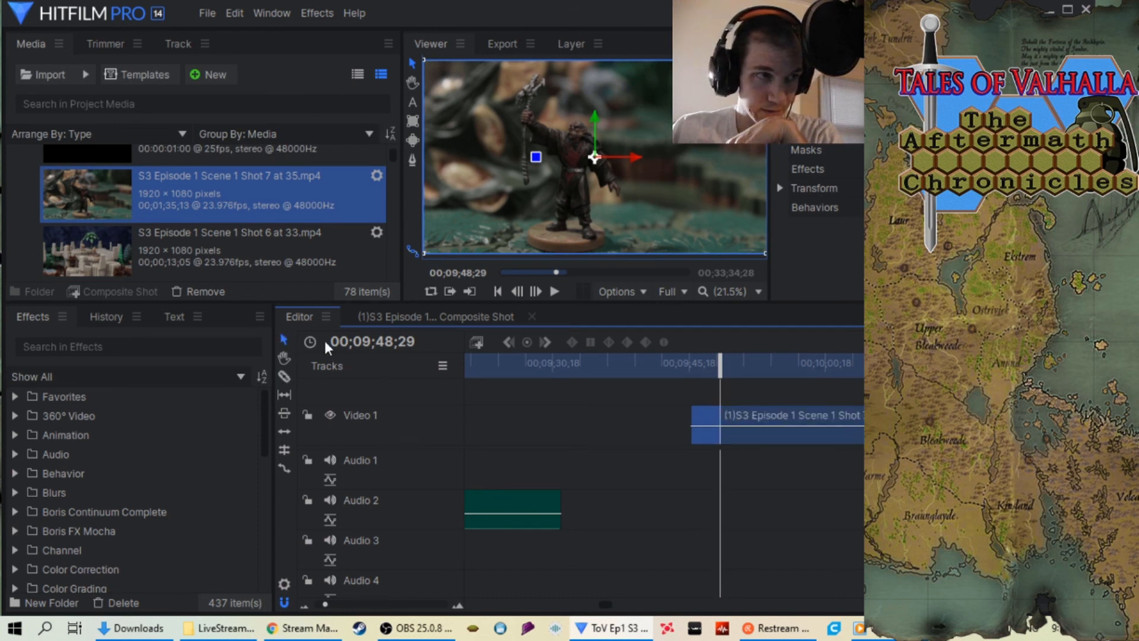
Slice the leftover composite shot at 00;10;01;24 and cut the two pieces before that point from Video 1.
left_click_drag(710, 364, 830, 399)
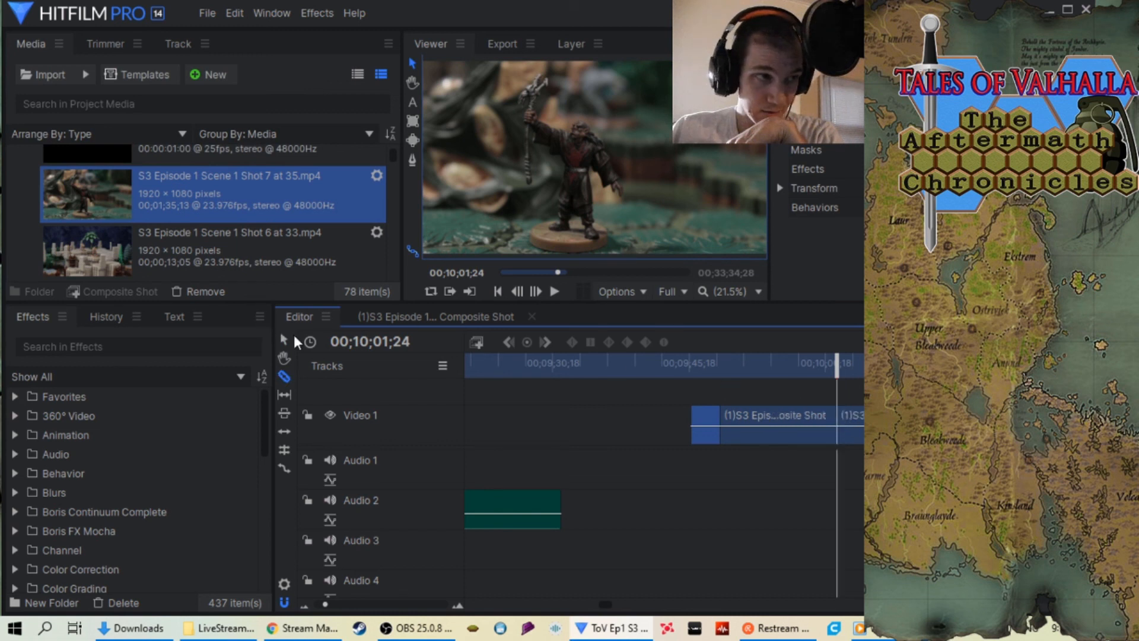
left_click(784, 424)
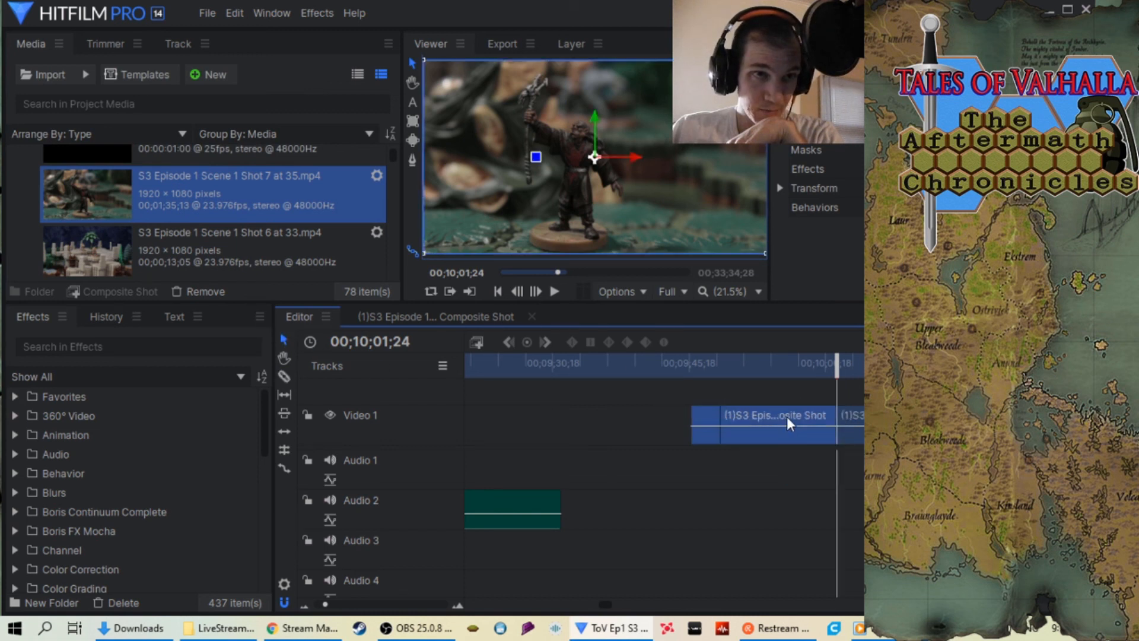
right_click(787, 416)
left_click(836, 142)
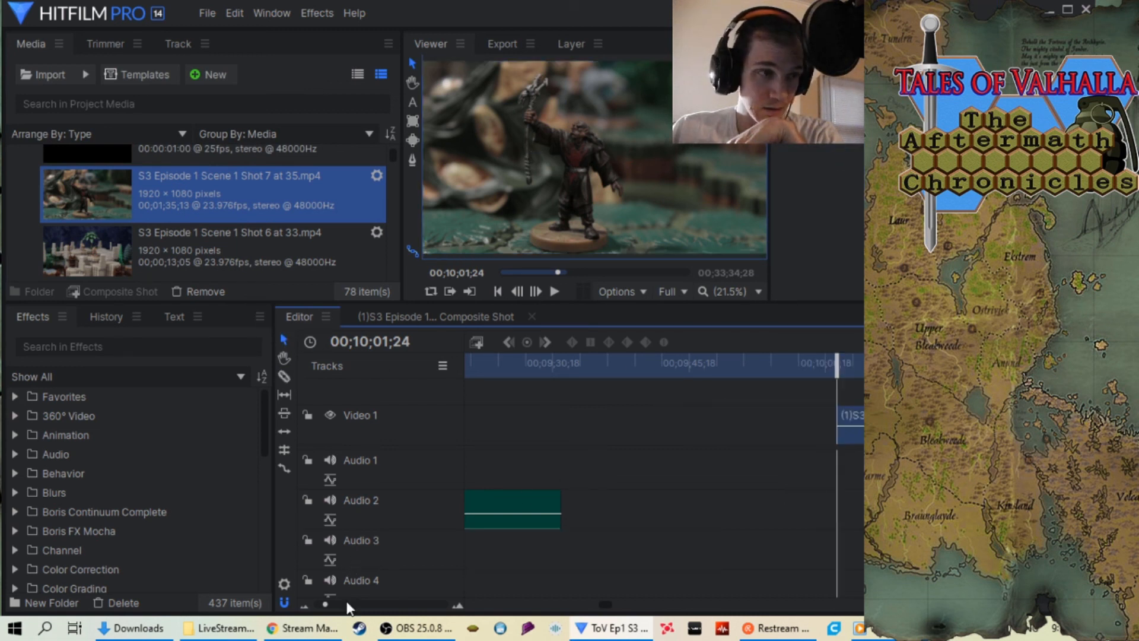
Paste the cut composite shot pieces above Video 1 at 00;01;20;22 and move them along Video 2 to the gap near 00;02;33.
left_click_drag(325, 604, 317, 604)
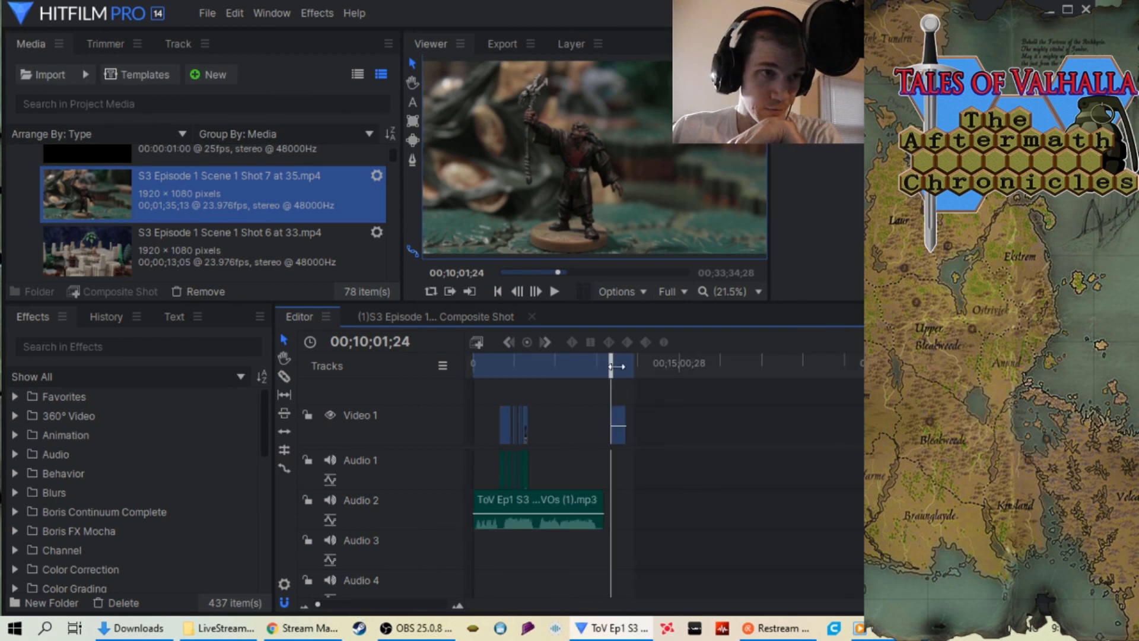
left_click_drag(617, 366, 492, 368)
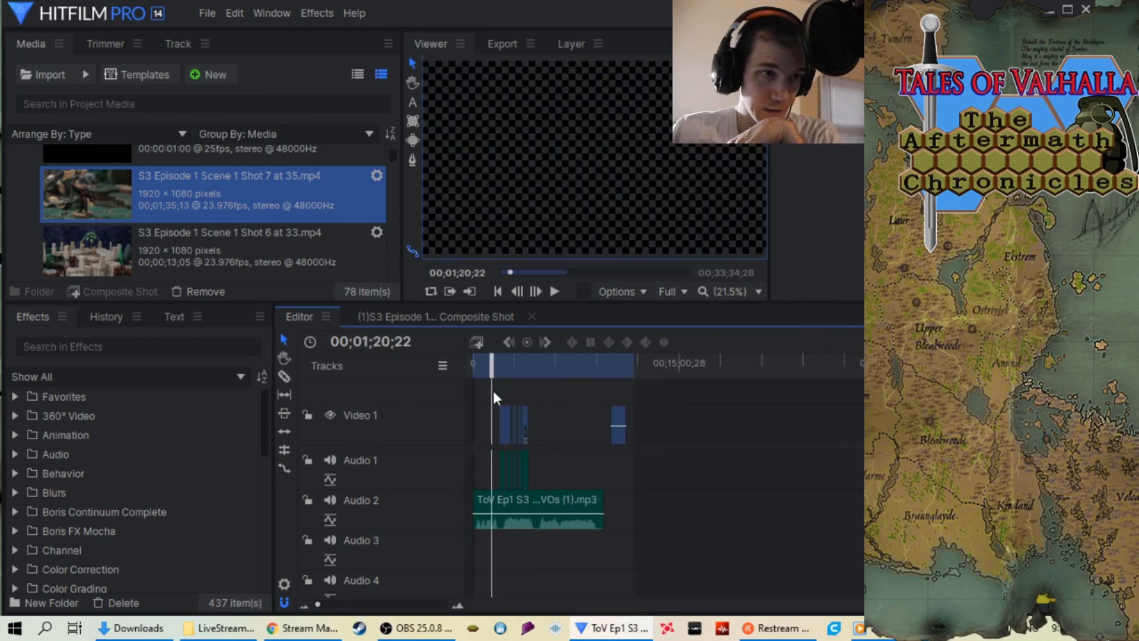
left_click(410, 603)
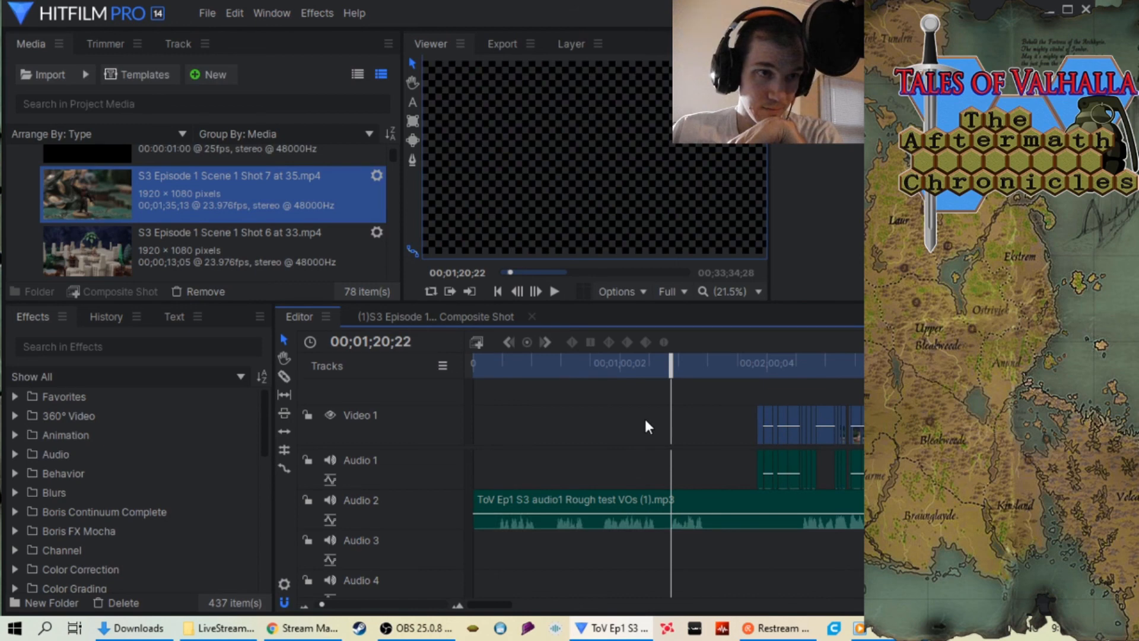
right_click(664, 408)
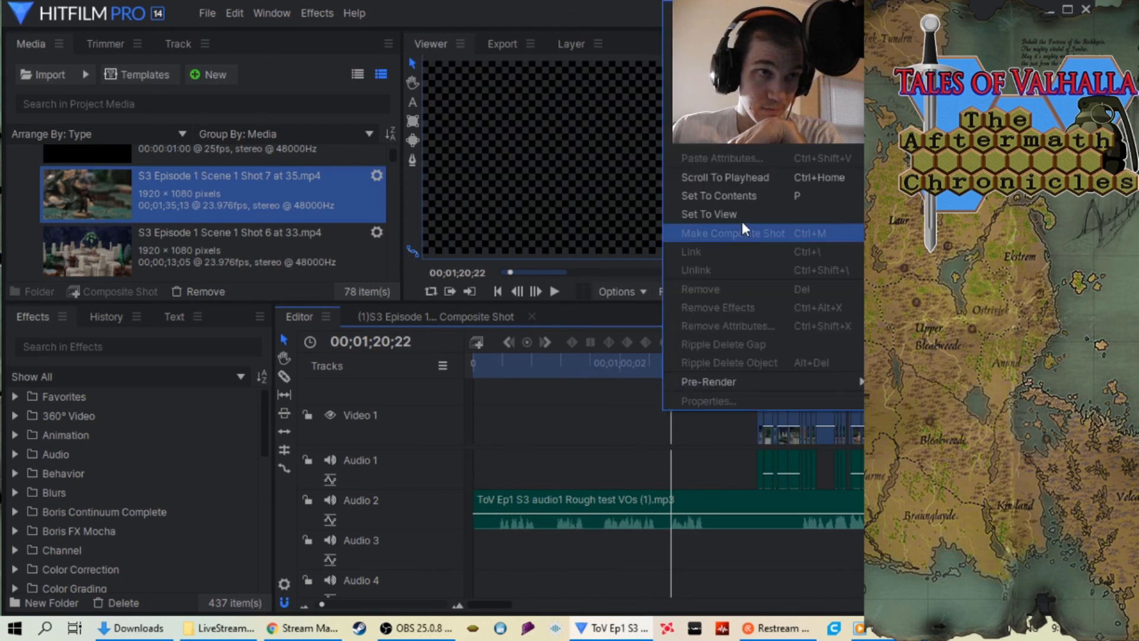
left_click(742, 140)
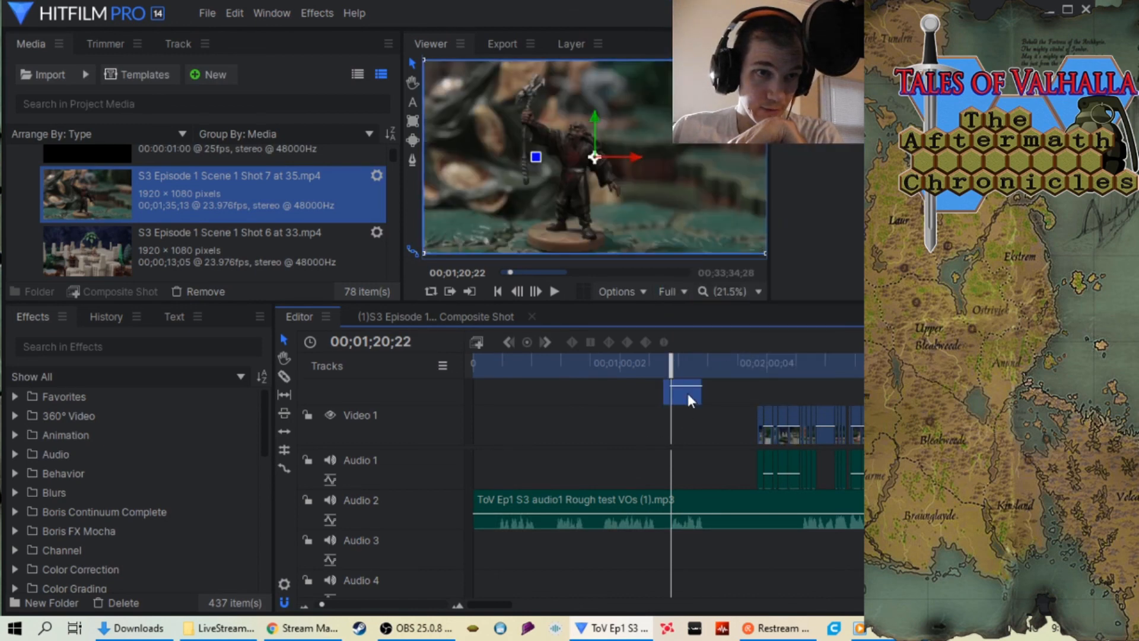
left_click_drag(688, 393, 872, 391)
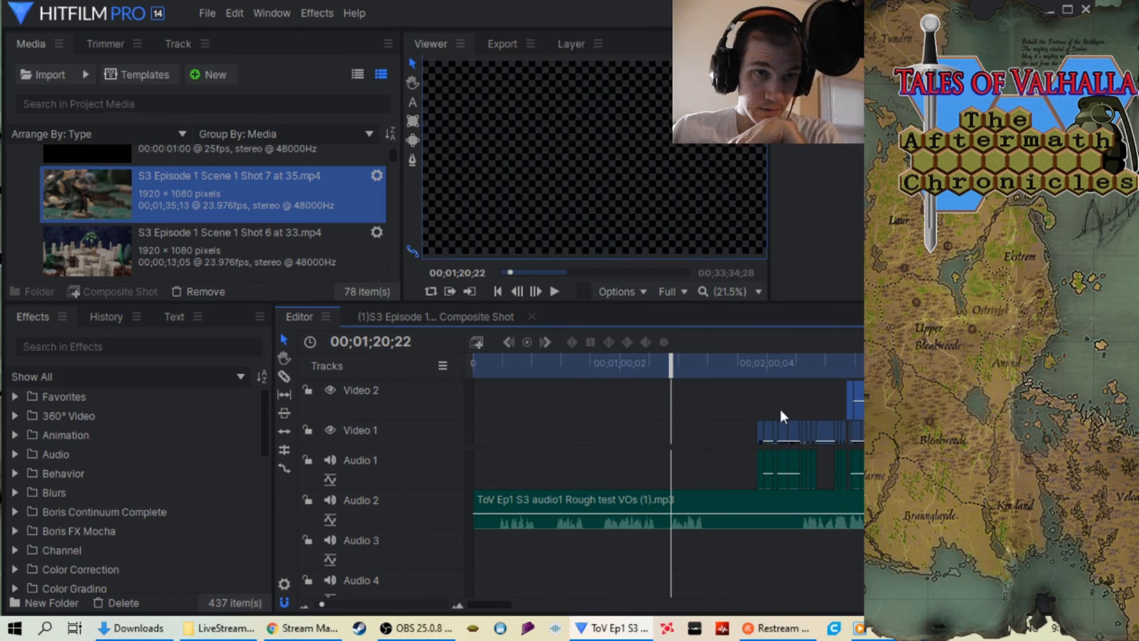
Trim the first composite shot piece to the length of the Video 1 gap around 00;02;33 and place it there.
left_click_drag(683, 354, 848, 359)
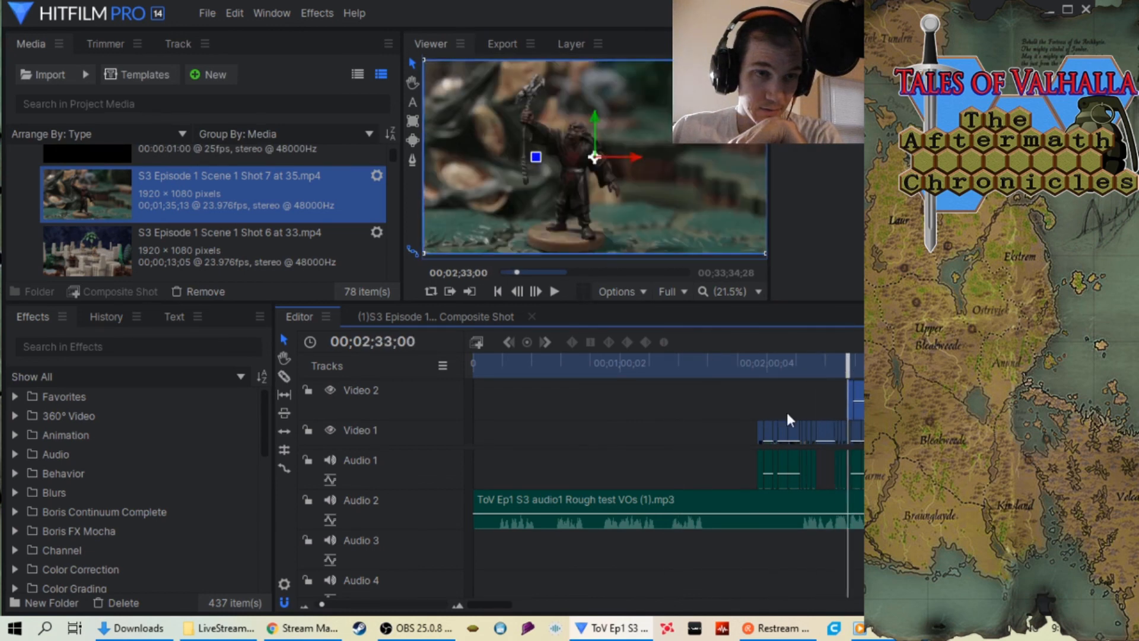
left_click(439, 602)
left_click(440, 602)
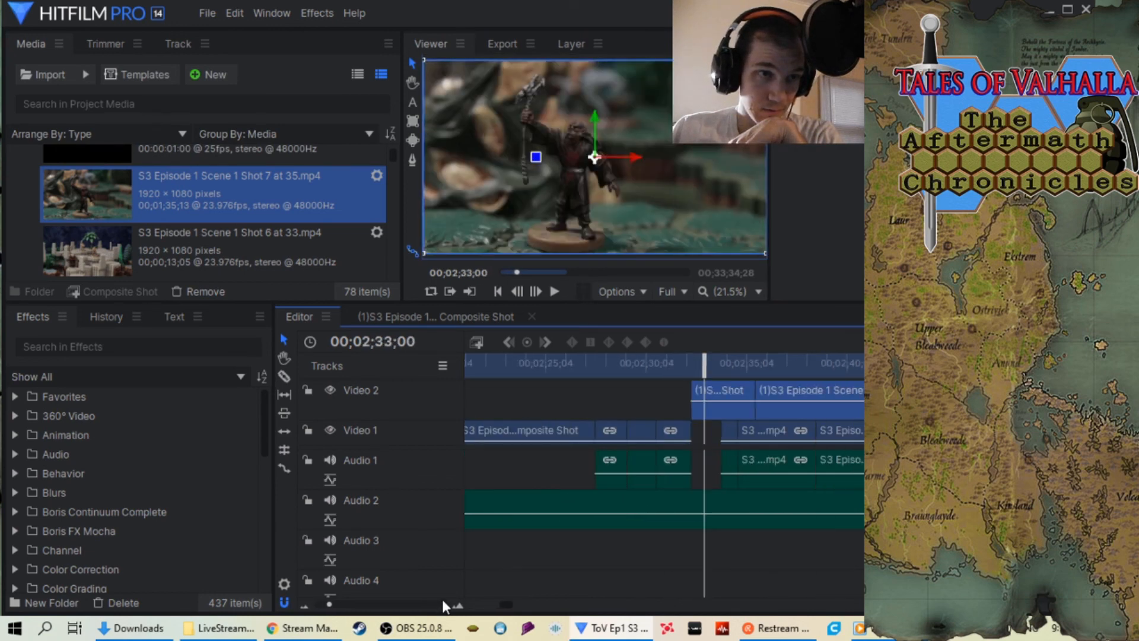
left_click(443, 602)
left_click_drag(711, 372, 742, 389)
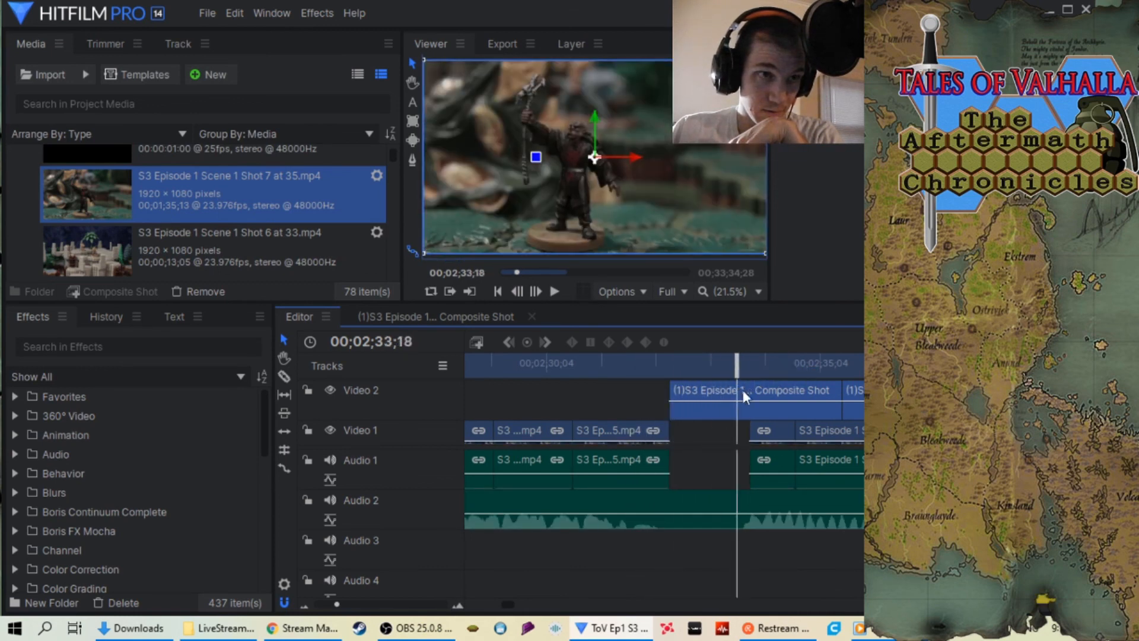
left_click_drag(674, 413, 707, 411)
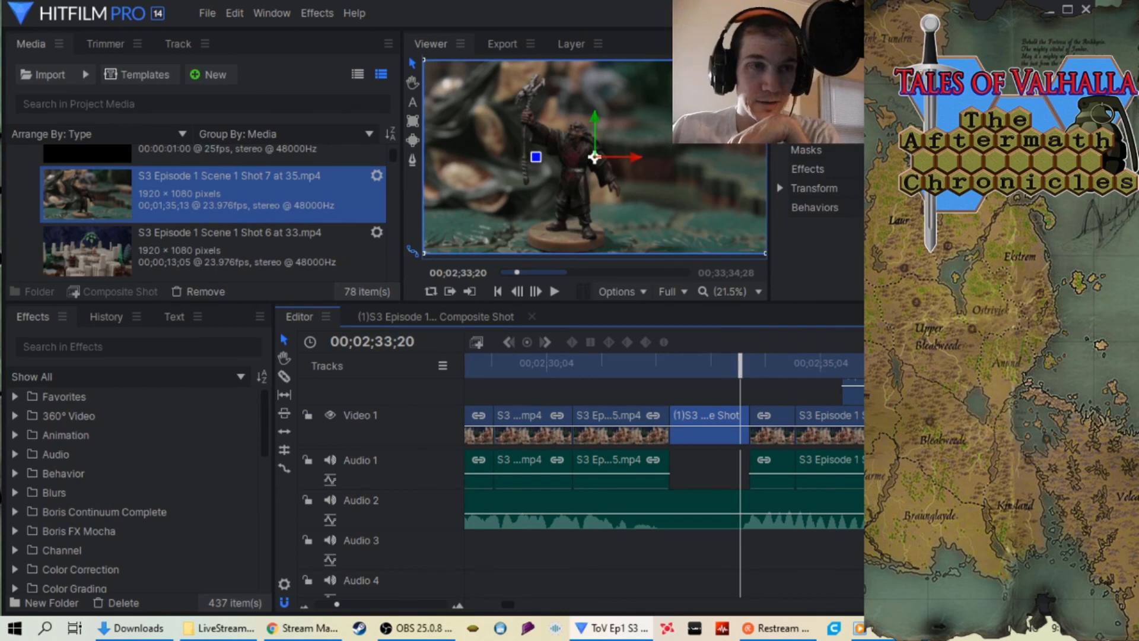
Move the remaining composite shot piece along Video 2 so it starts where the Scene 1 Shot 2 clip ends, before 00;02;45;17.
scroll(665, 412, "up", 1)
left_click_drag(812, 448, 805, 476)
left_click_drag(704, 365, 763, 365)
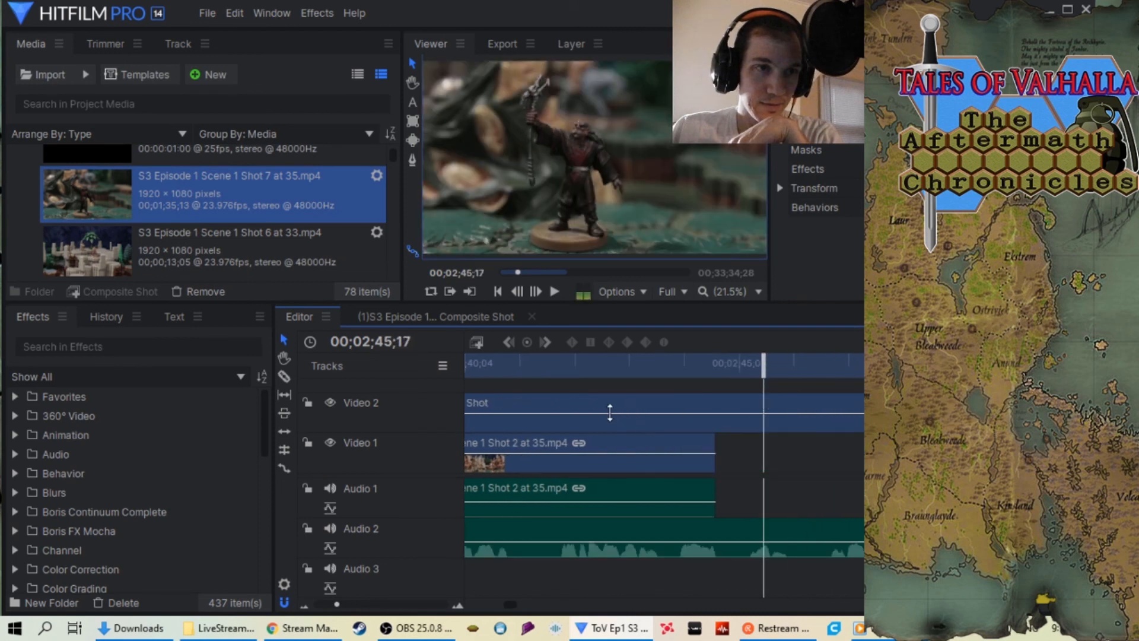
left_click_drag(595, 419, 764, 425)
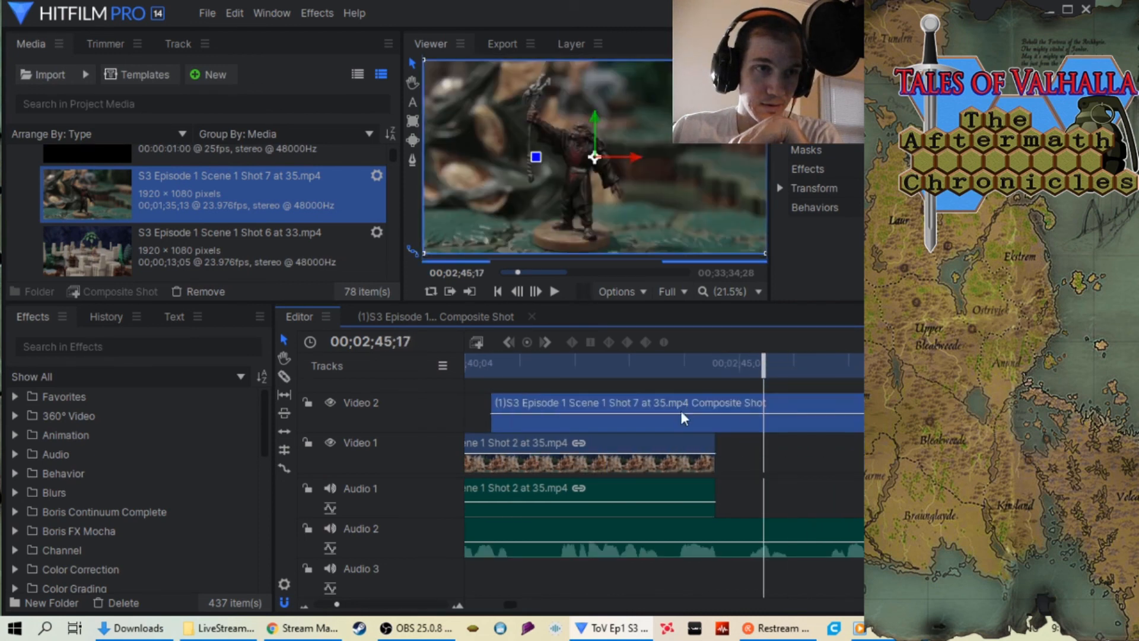
left_click_drag(639, 423, 853, 420)
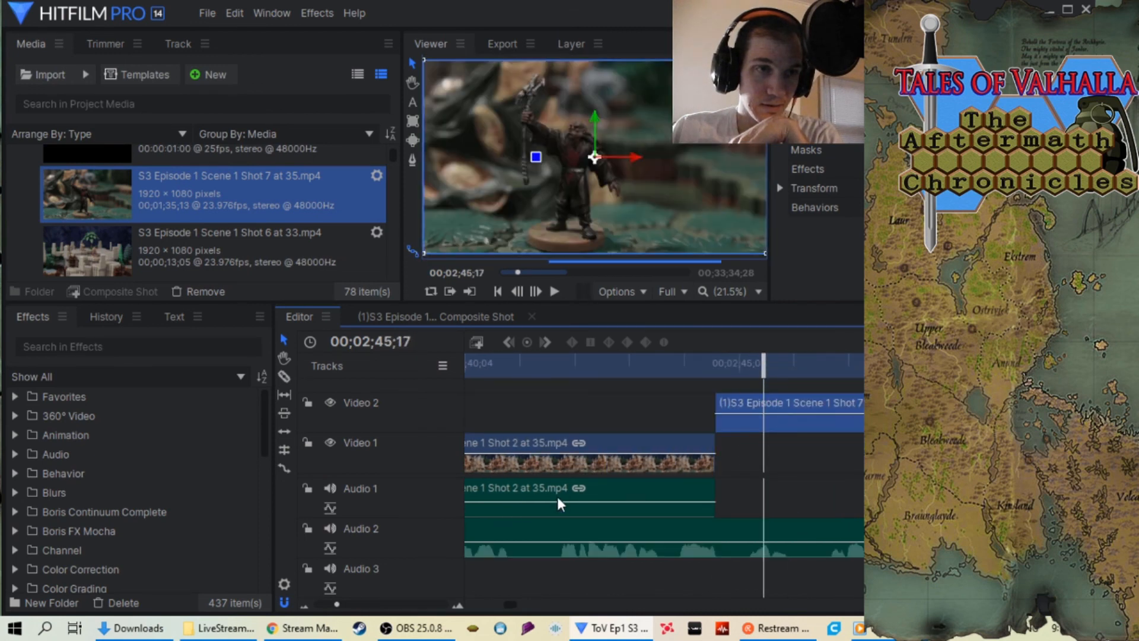
scroll(417, 611, "down", 4)
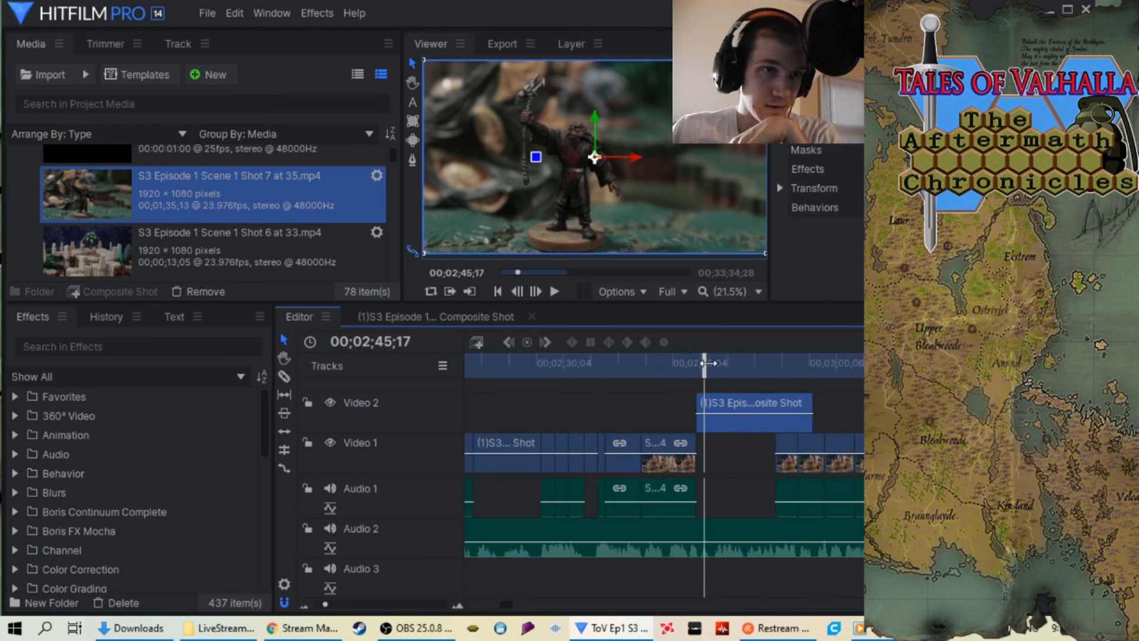
Preview the edit from 00;02;19;10, and again from 00;02;31;20 into the composite shot piece on Video 2.
left_click_drag(706, 363, 490, 378)
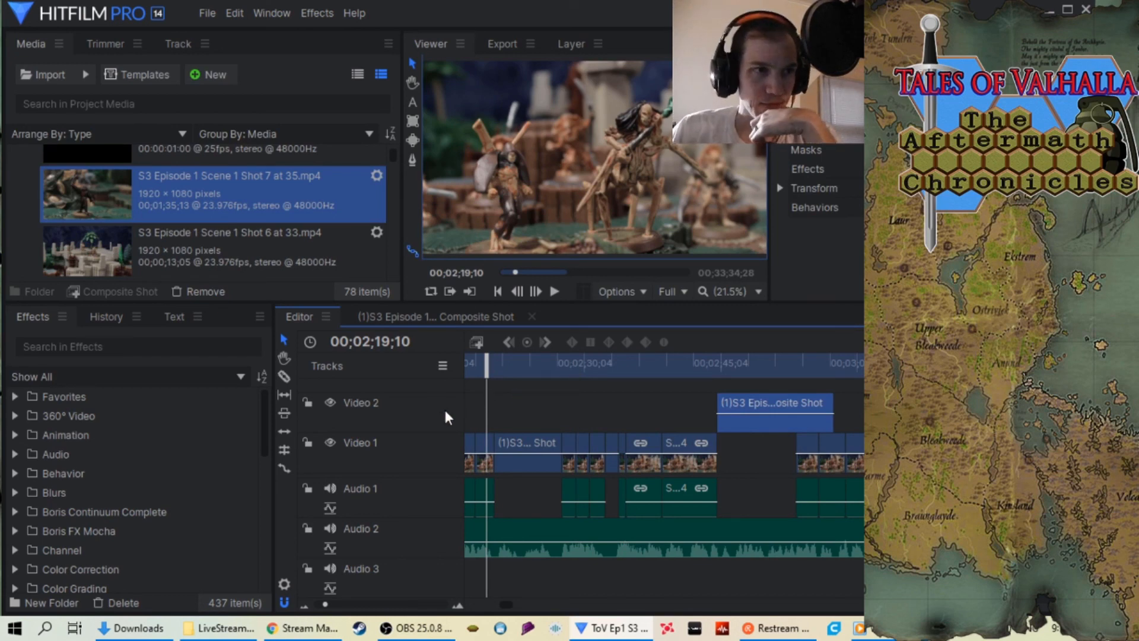
left_click(553, 291)
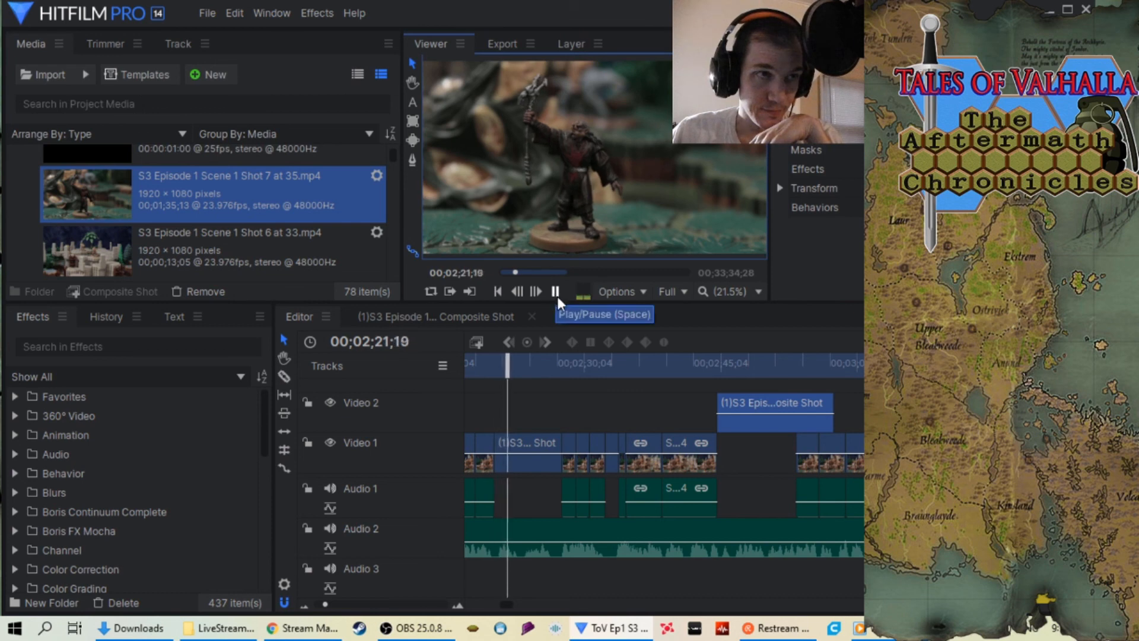
left_click(555, 291)
left_click_drag(503, 363, 599, 382)
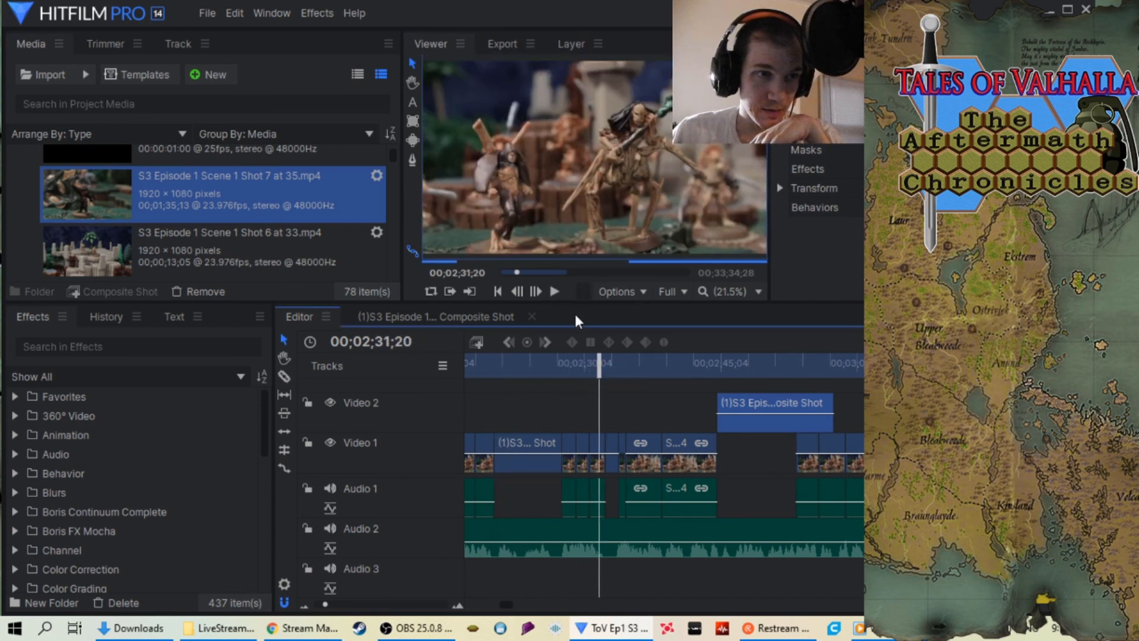
left_click(554, 292)
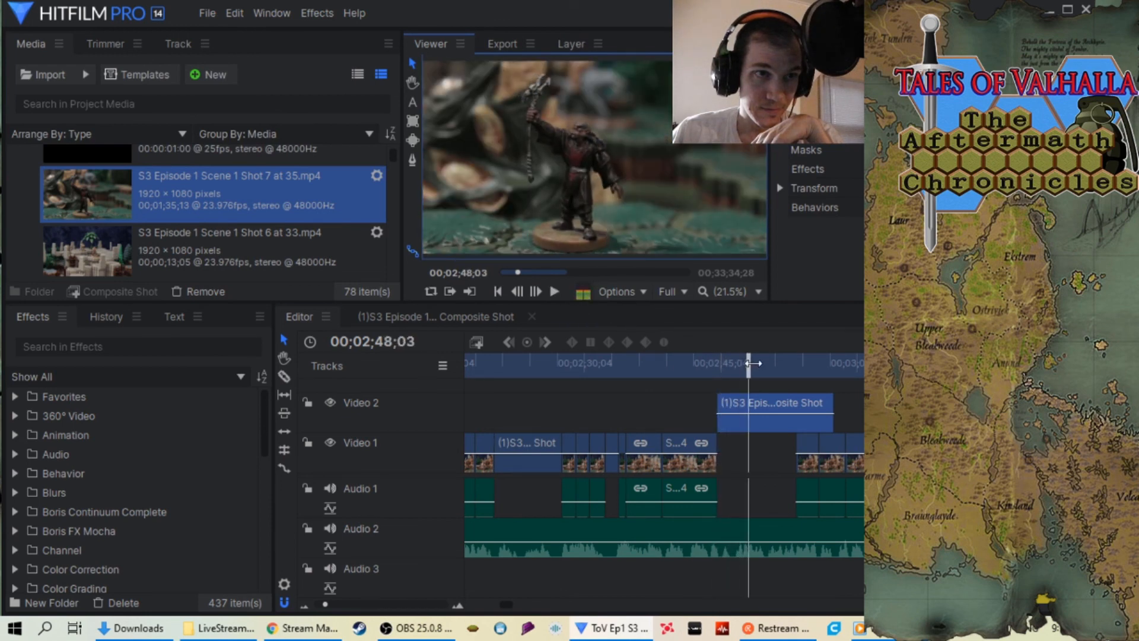
Trim about 2 seconds off the Video 2 piece's start, realign it to the gap's start, and preview from 00;02;44;05.
left_click_drag(753, 363, 734, 363)
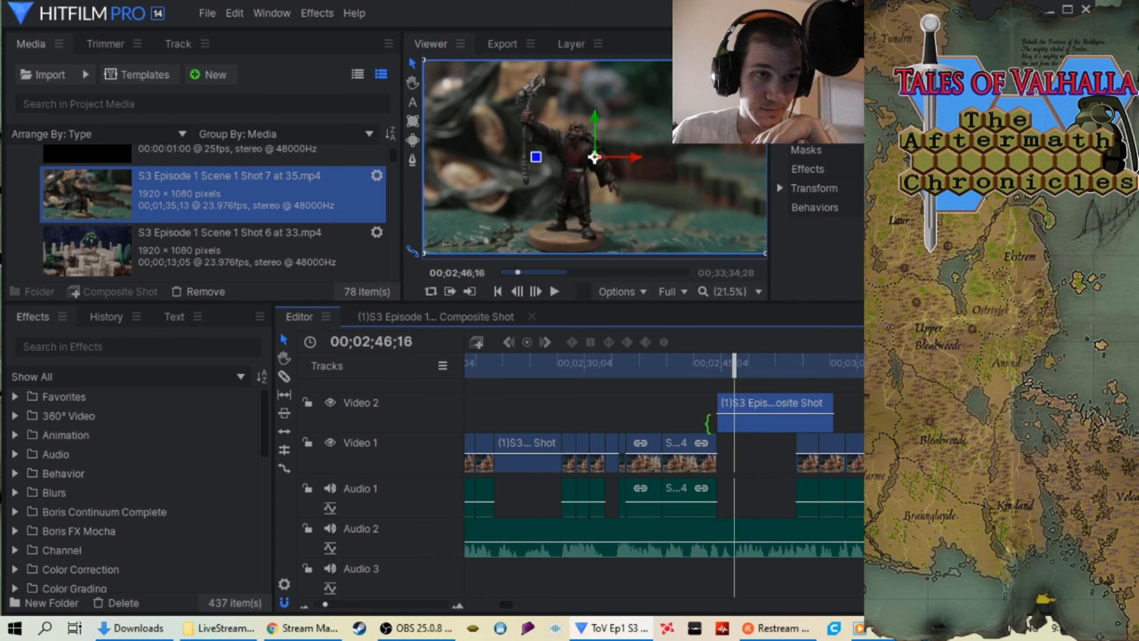
mouse_move(724, 426)
left_mouse_down()
mouse_move(755, 422)
mouse_move(745, 425)
left_mouse_up()
left_click(713, 362)
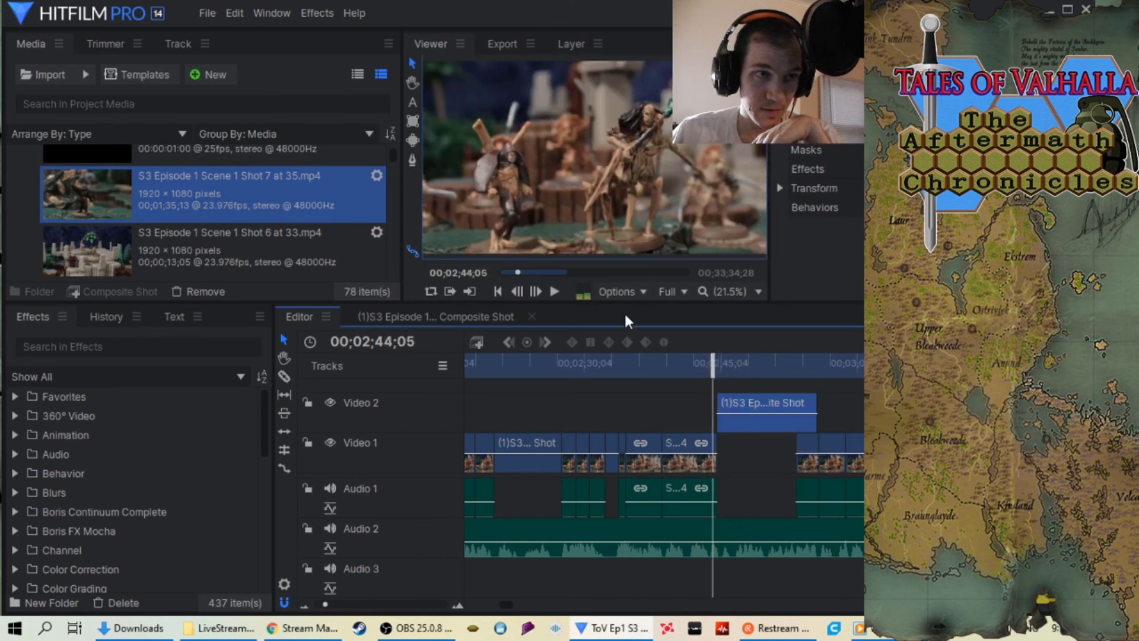
left_click(553, 292)
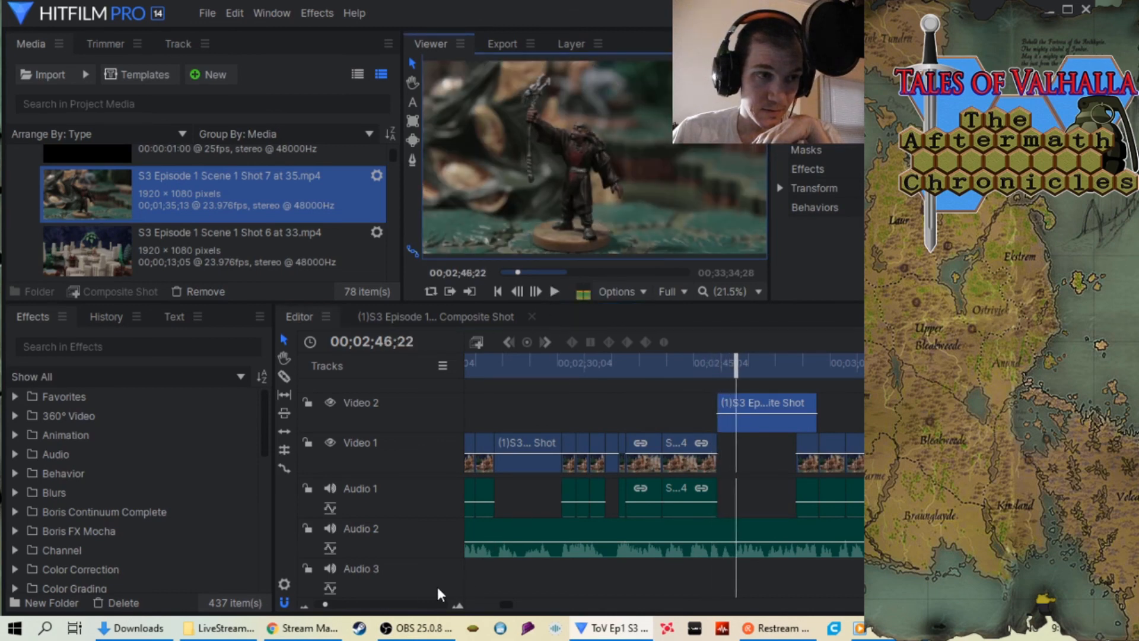
Trim slightly more off the start of the Video 2 piece, realign it with the gap, and preview it from 00;02;44;04.
left_click(424, 604)
left_click(424, 604)
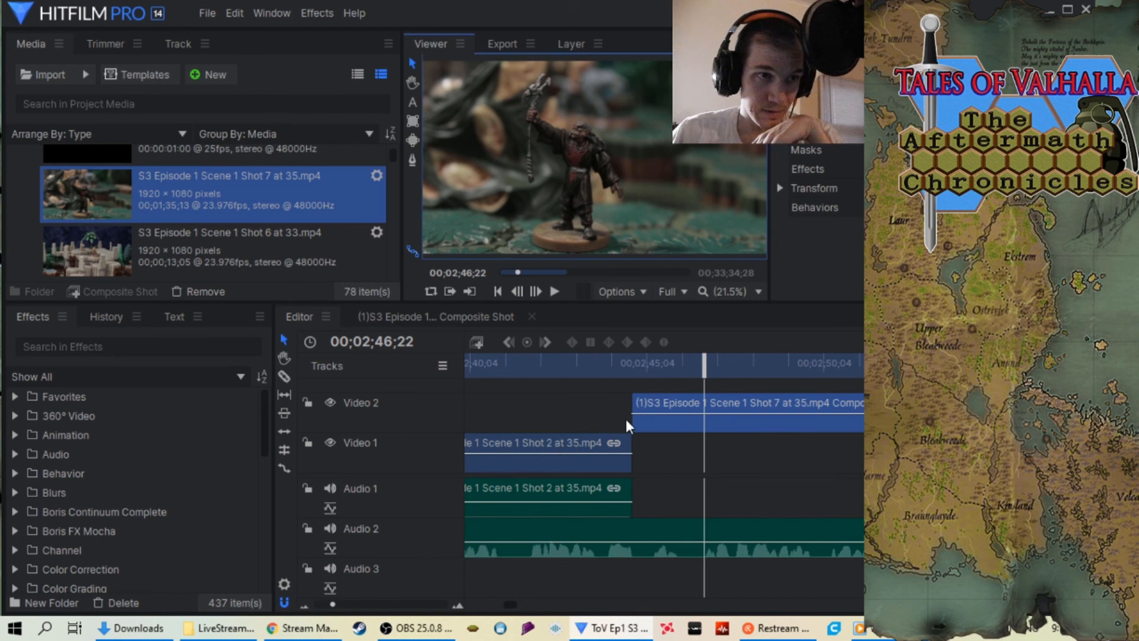
left_click_drag(633, 419, 645, 426)
left_click(611, 370)
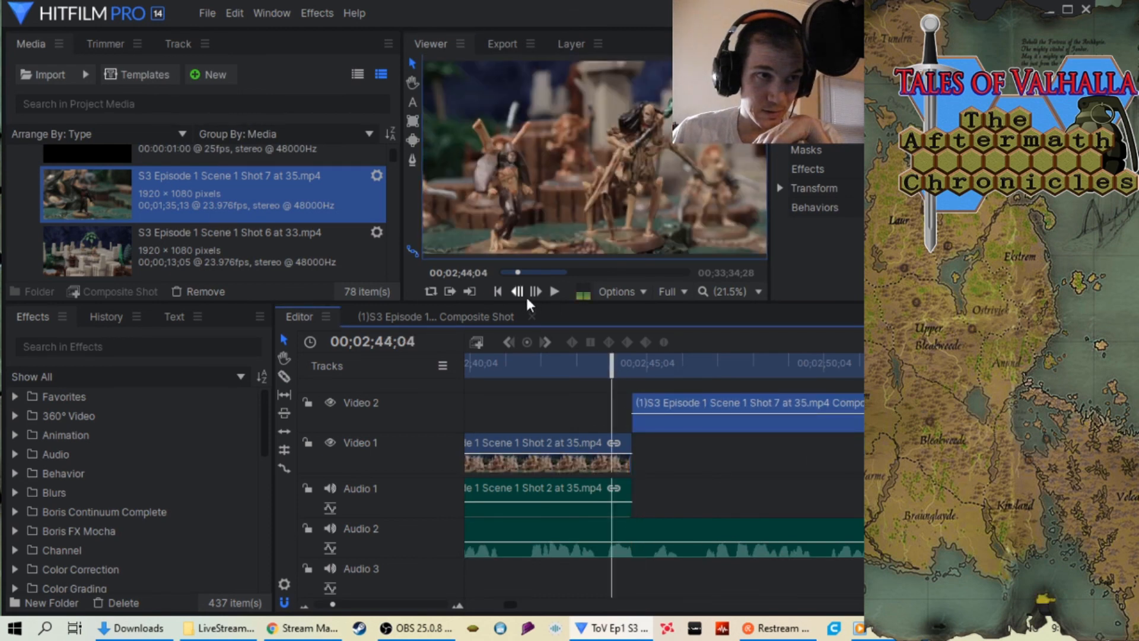
left_click(554, 292)
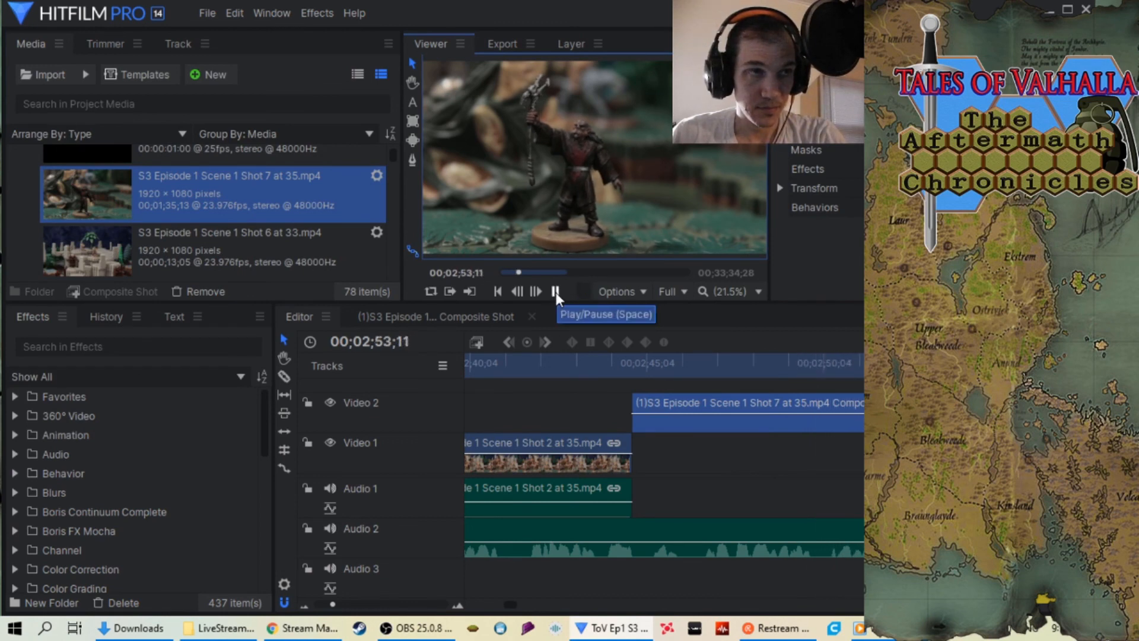
left_click(556, 292)
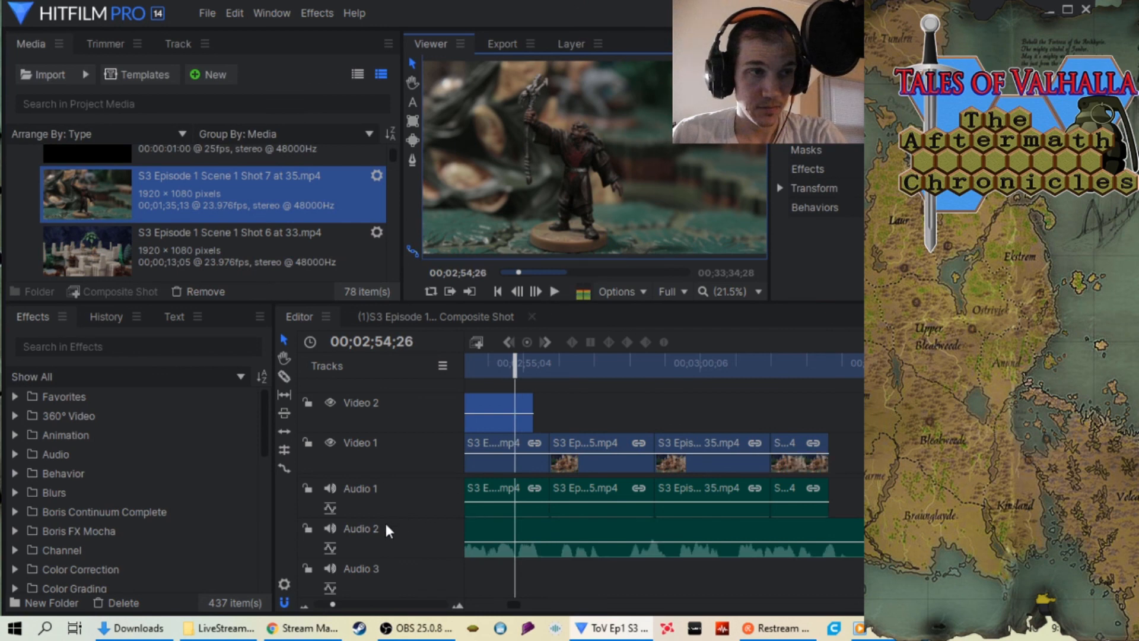
Trim the end of the Video 2 composite shot piece to the next Video 1 clip's start and preview the transition.
scroll(399, 605, "down", 1)
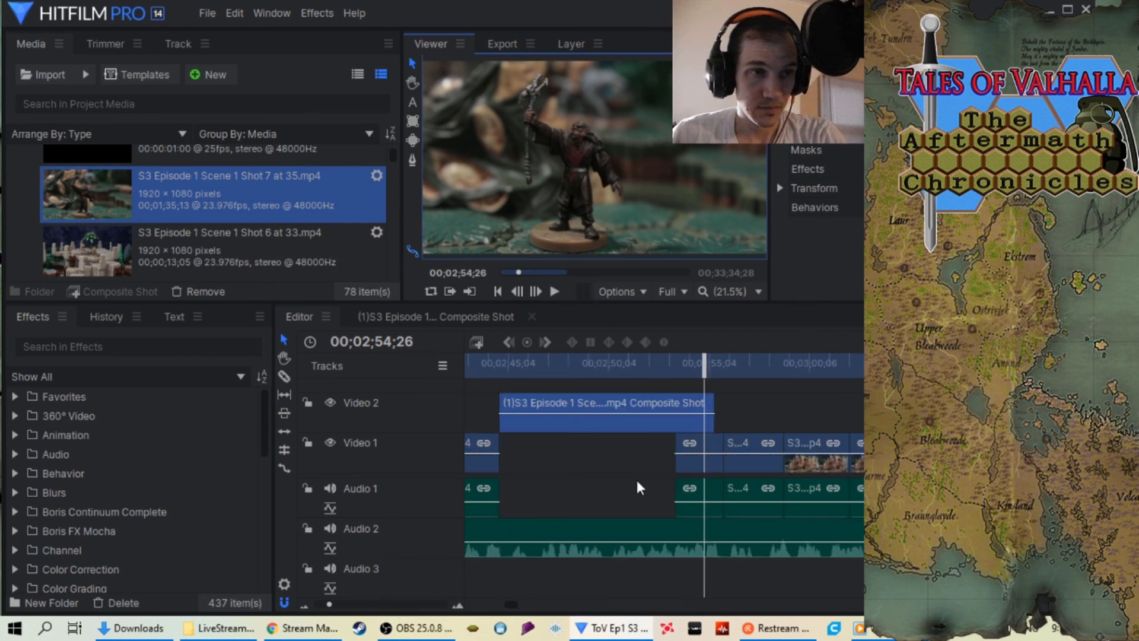
left_click_drag(719, 415, 675, 415)
left_click(656, 365)
left_click(550, 289)
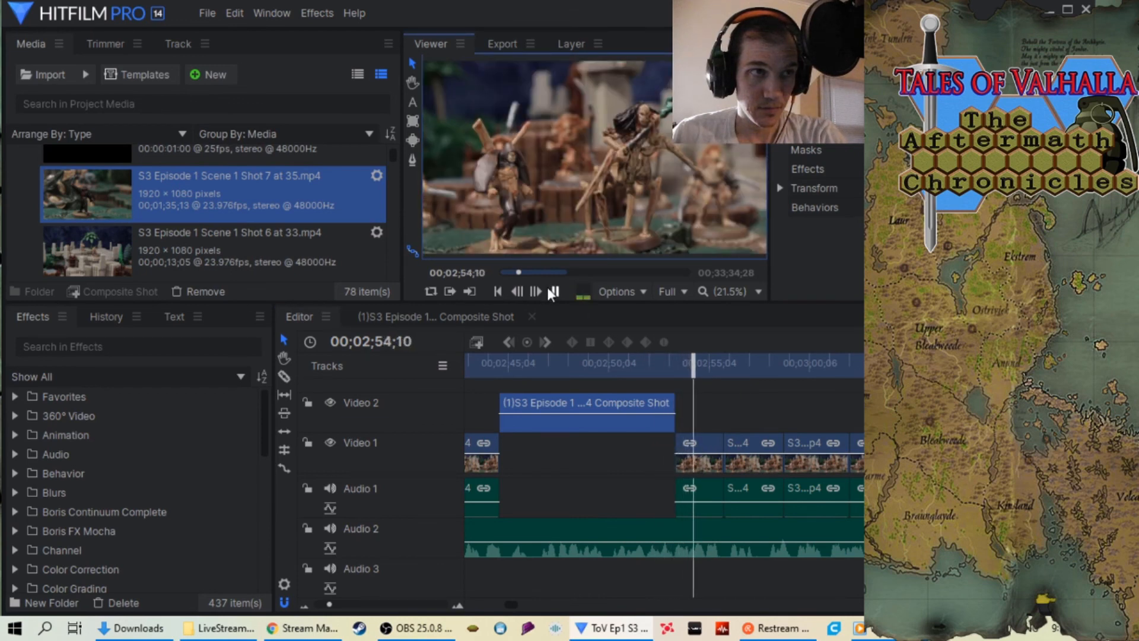
left_click(552, 291)
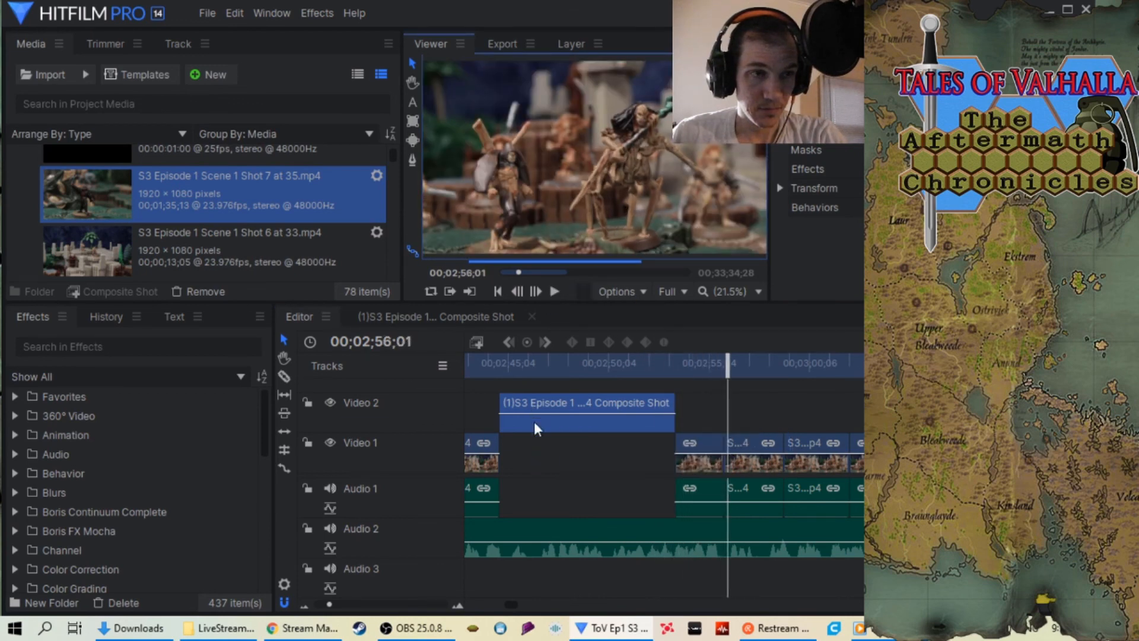
Move the trimmed composite shot piece down into the Video 1 gap and preview from inside it through to 00;03;04;13.
left_click_drag(539, 419, 543, 448)
left_click_drag(726, 365, 639, 364)
left_click(554, 292)
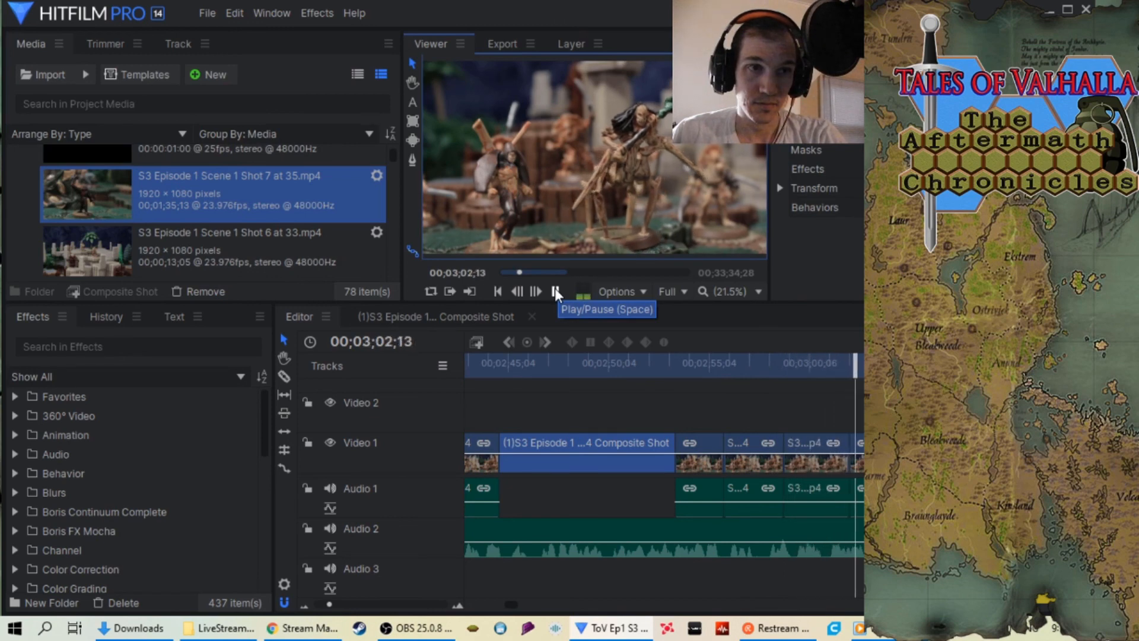
left_click(554, 287)
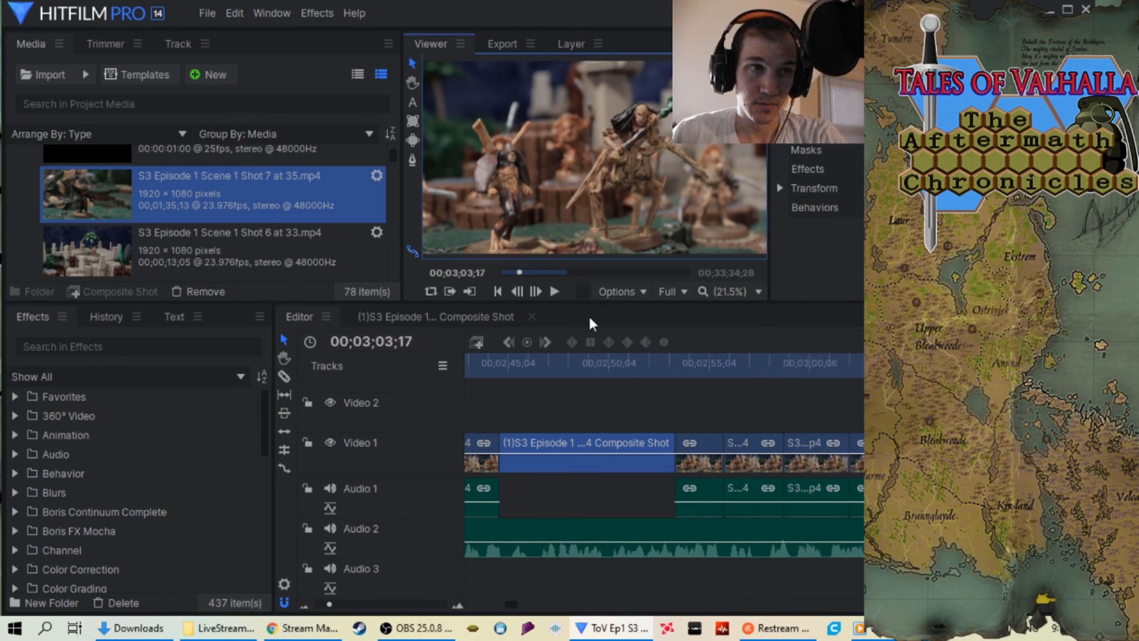
left_click(554, 291)
left_click(555, 291)
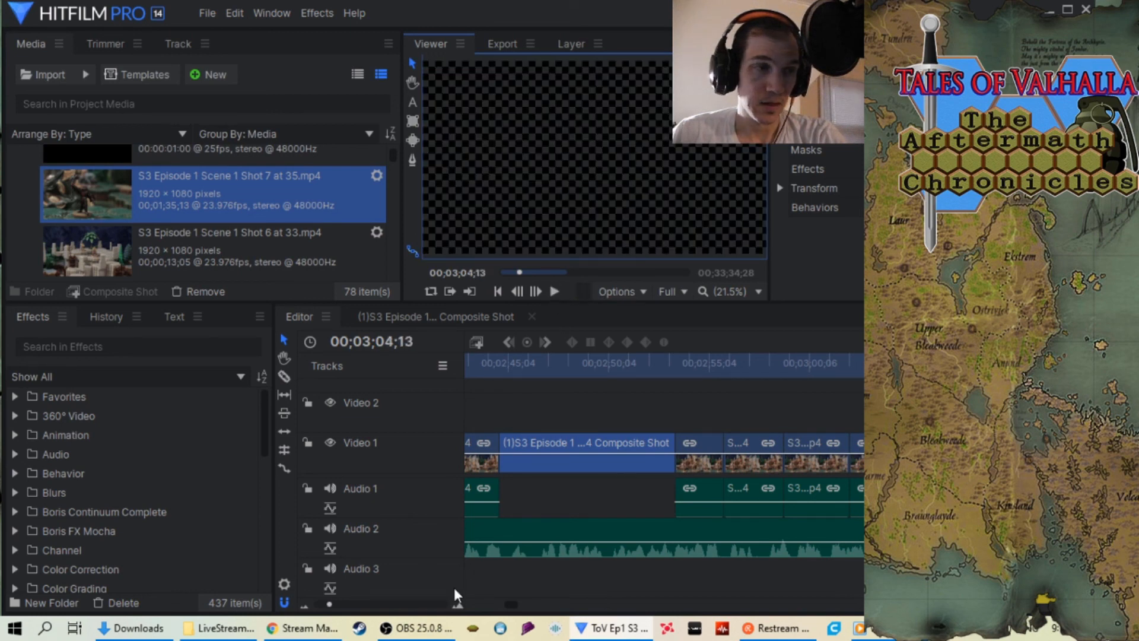
Examine the next empty gap on Video 1 up to 00;03;06;00 and return the playhead to 00;03;03;24.
scroll(416, 608, "down", 2)
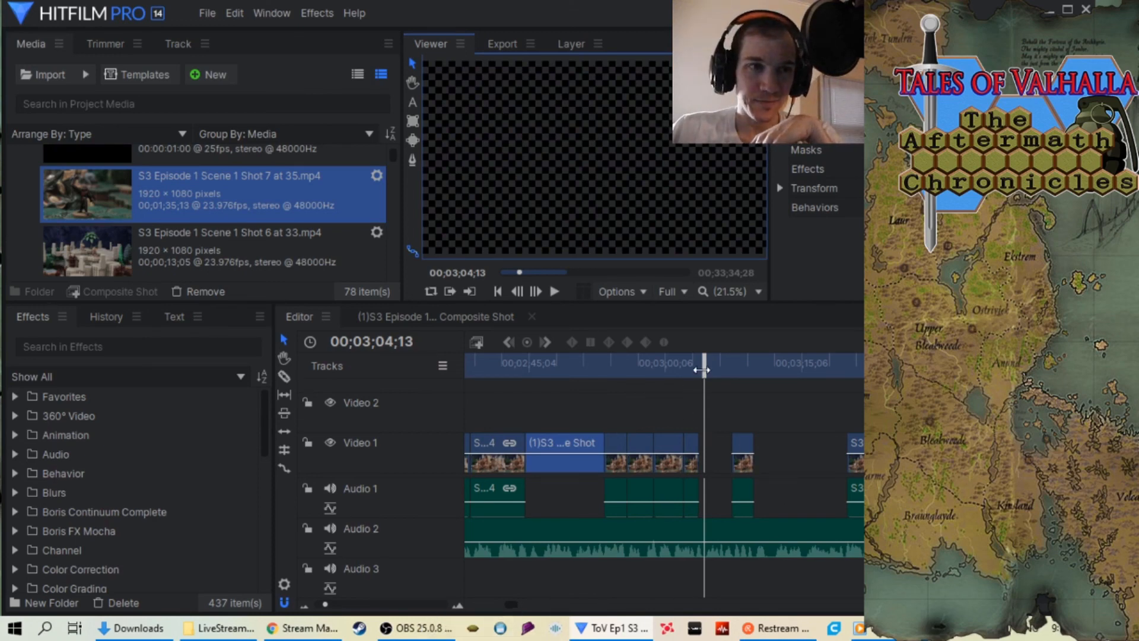
mouse_move(702, 369)
left_mouse_down()
mouse_move(588, 368)
mouse_move(710, 366)
left_mouse_up()
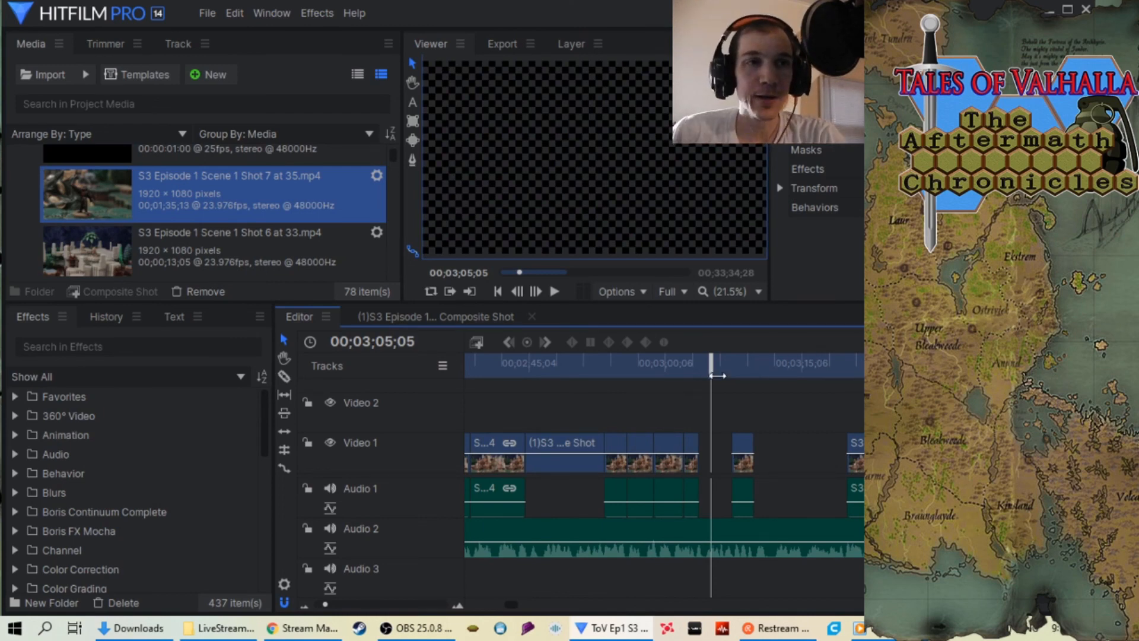
mouse_move(711, 365)
left_mouse_down()
mouse_move(696, 366)
mouse_move(719, 366)
left_mouse_up()
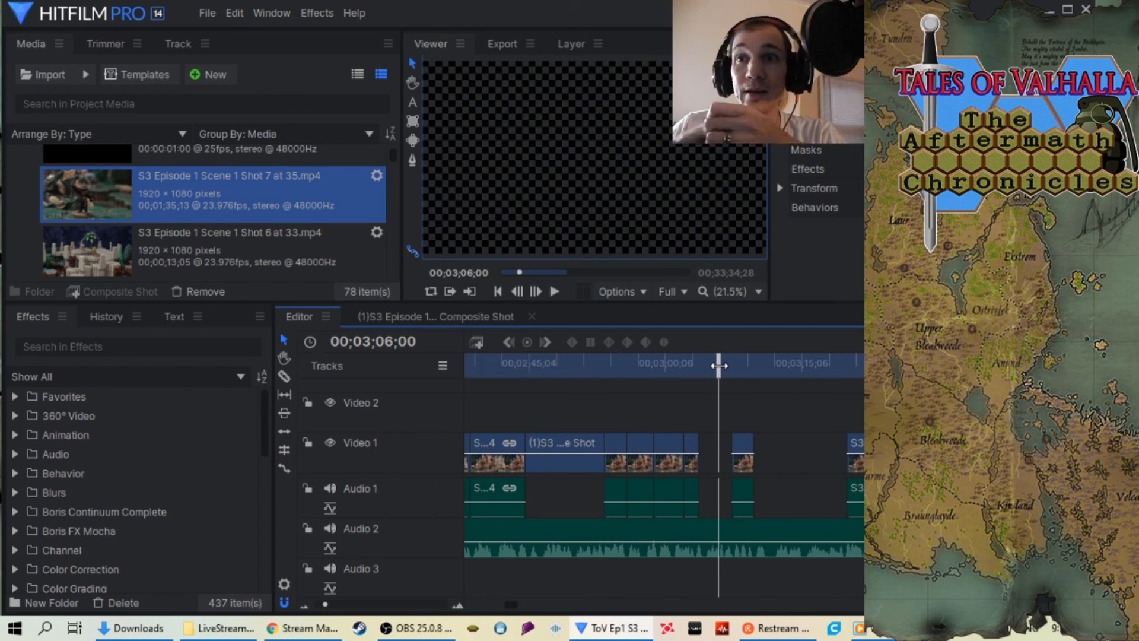
left_click_drag(718, 366, 699, 368)
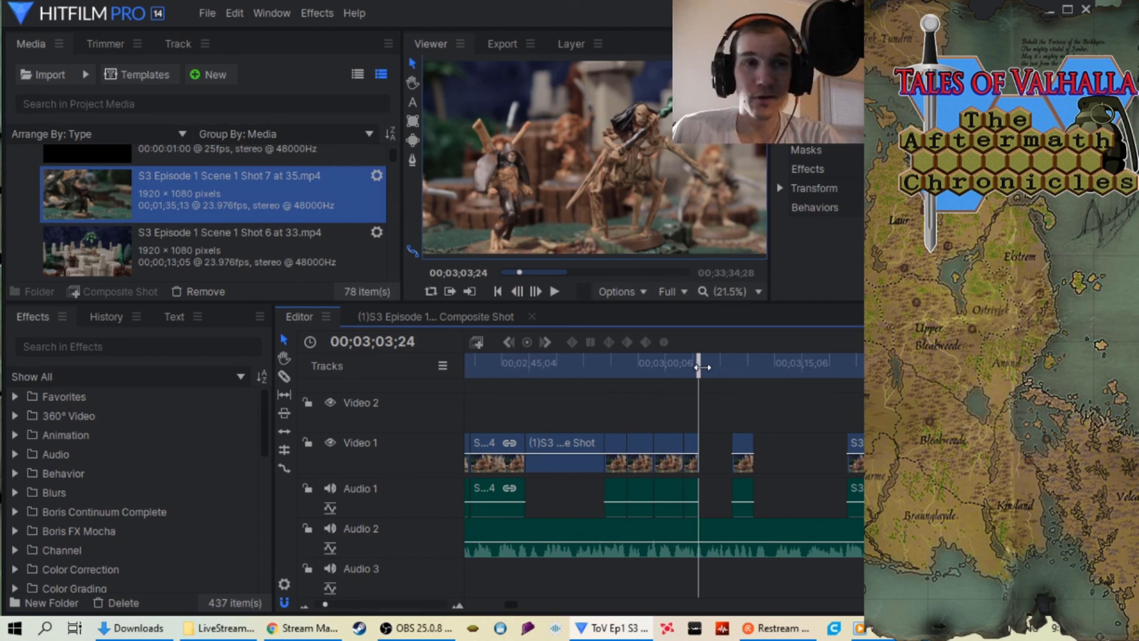
Preview the timeline across the next Video 1 gap from 00;03;03;10 through to 00;03;09;23.
left_click_drag(699, 367, 694, 366)
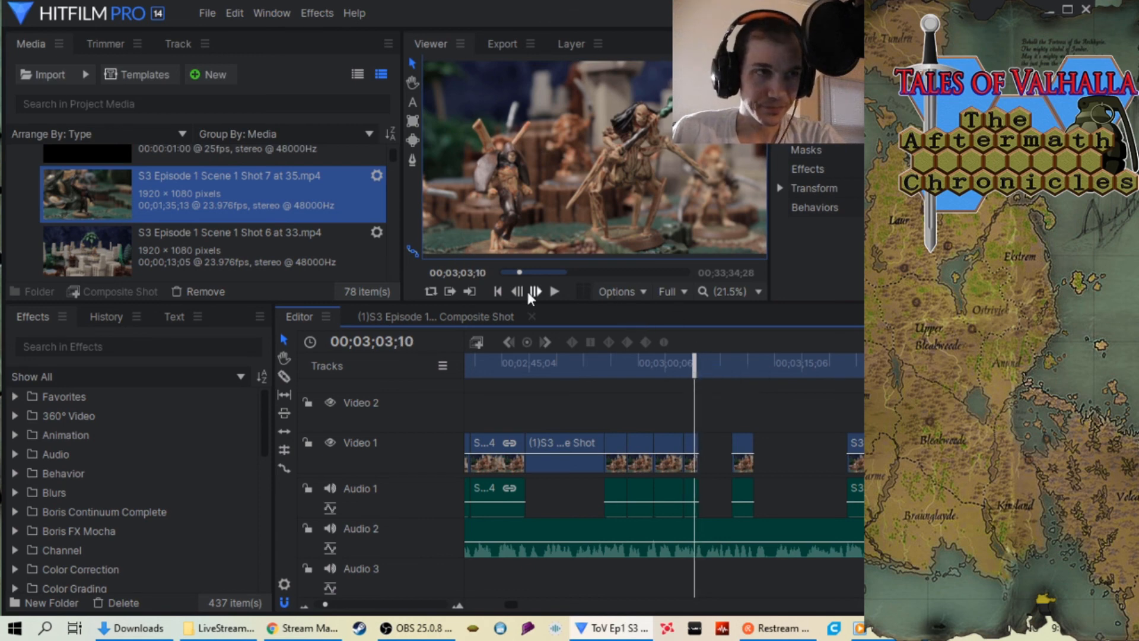
left_click(555, 291)
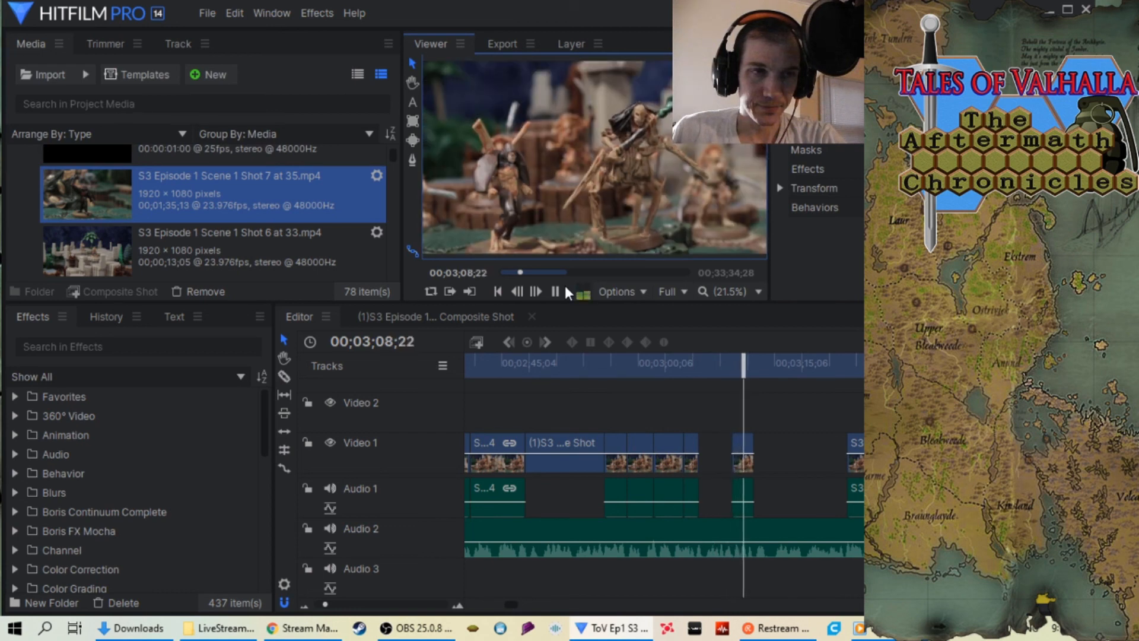
left_click(562, 287)
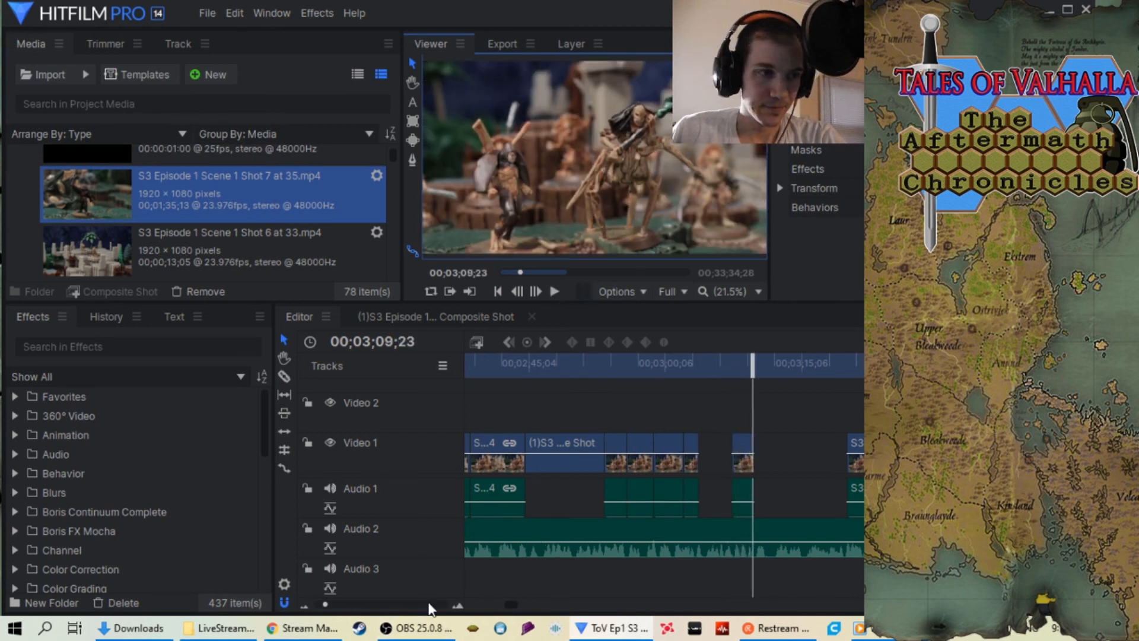
Slice the remaining composite shot at the far end of Video 1 at 00;10;07;25.
scroll(430, 608, "down", 5)
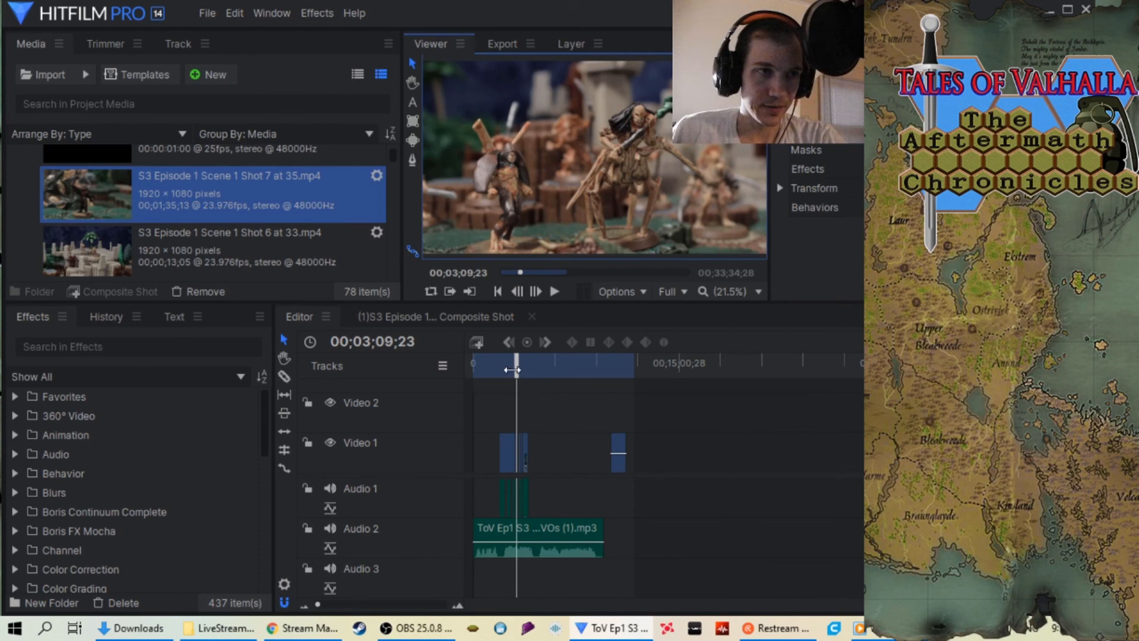
left_click_drag(554, 371, 605, 374)
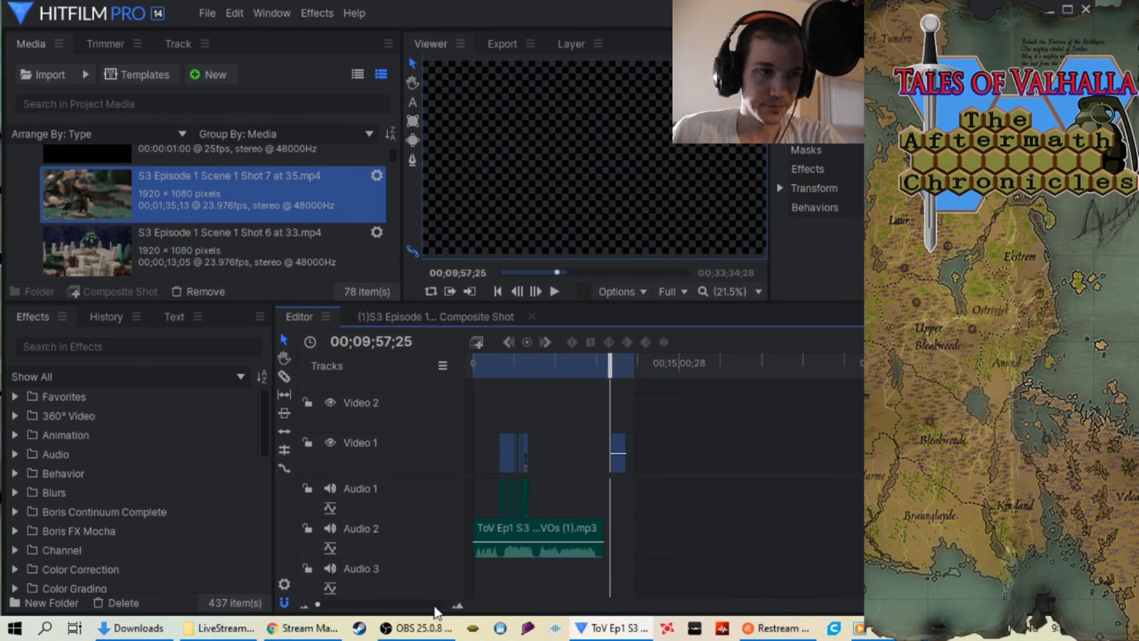
scroll(605, 374, "up", 5)
left_click_drag(712, 364, 769, 397)
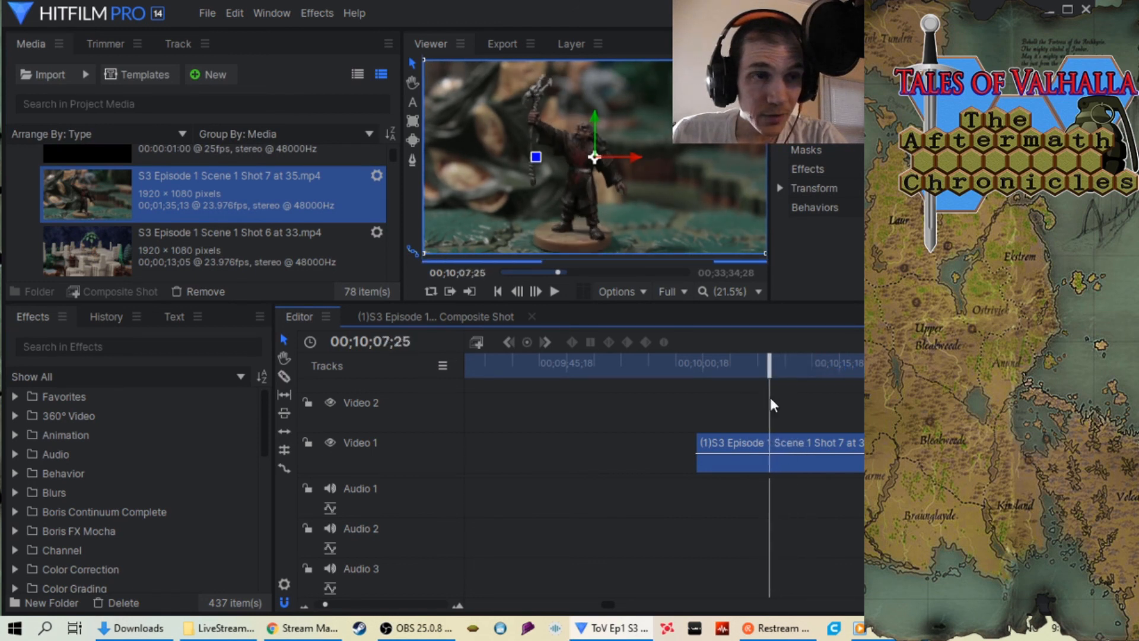
left_click(284, 376)
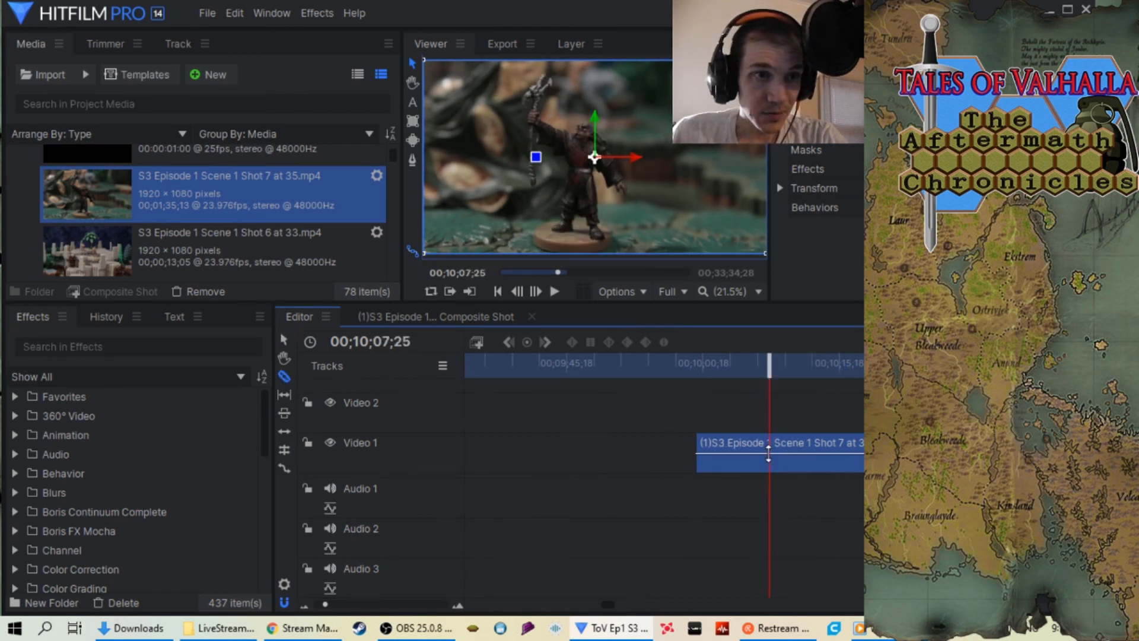
left_click(771, 445)
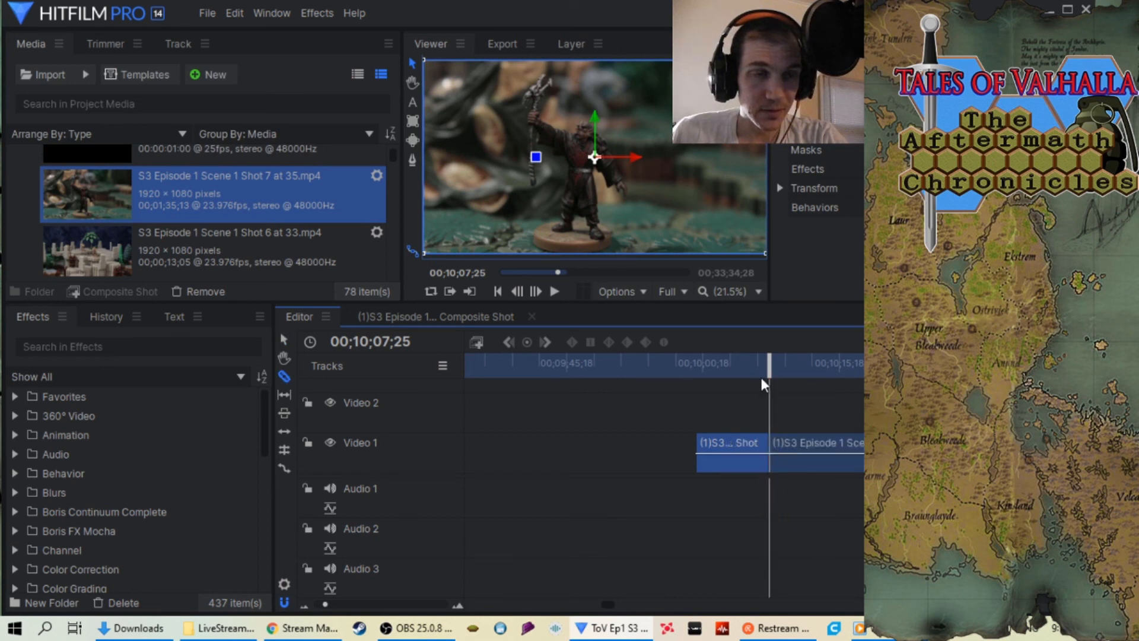
Clear the composite shot footage after the new cut on Video 1 as far as 00;10;19;17.
left_click_drag(763, 385, 861, 399)
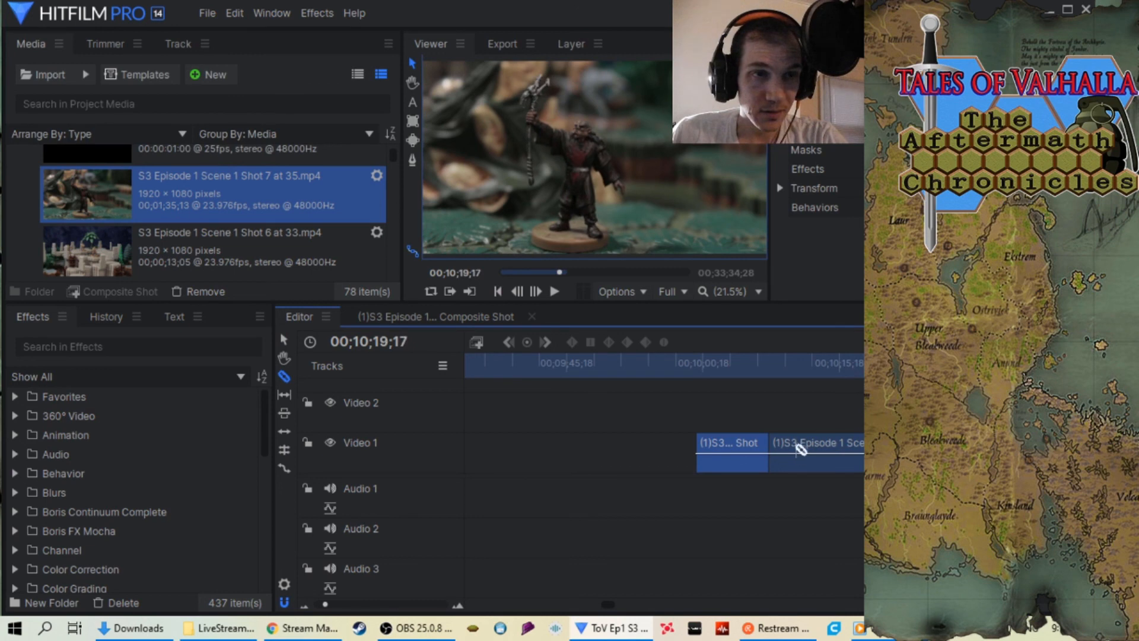
key("v")
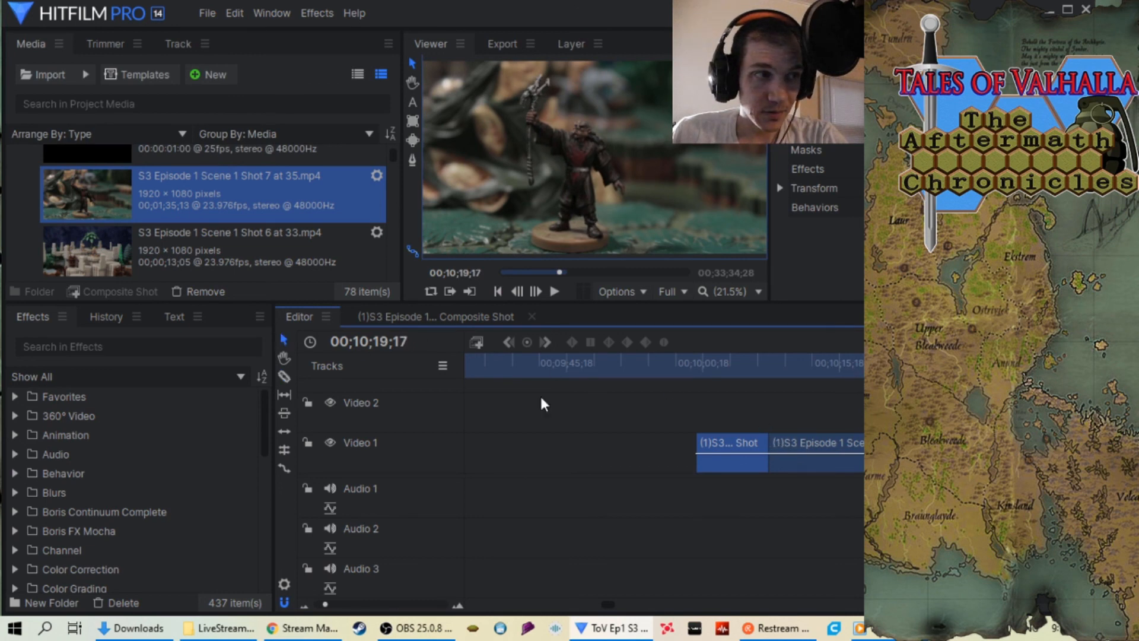
left_click(798, 446)
key("Delete")
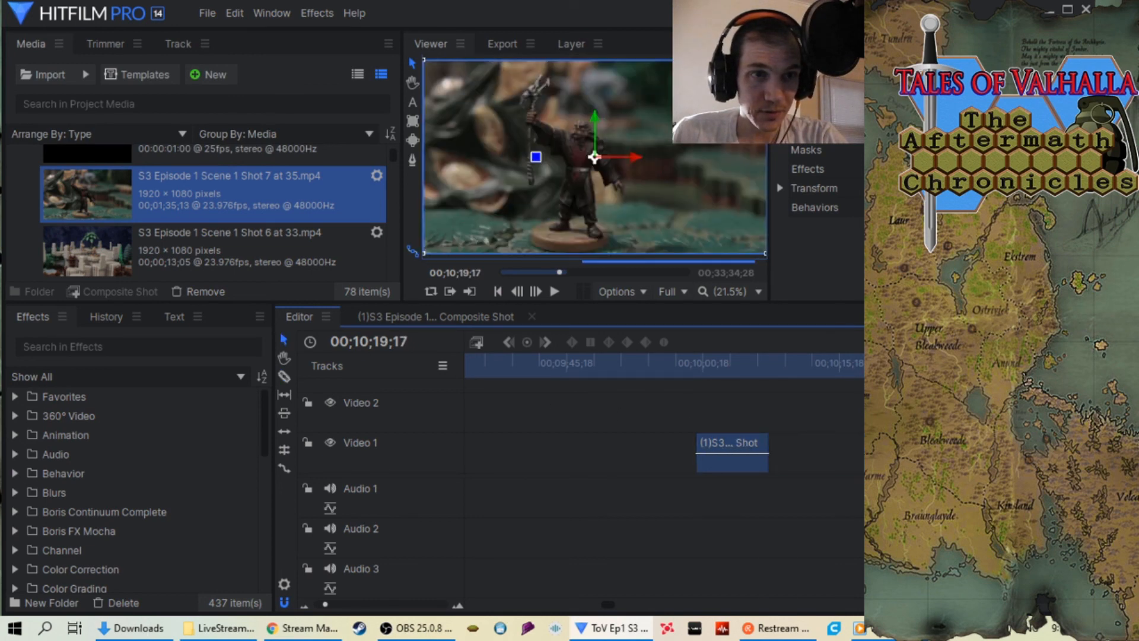
Extend the start of the sliced composite shot piece a few seconds earlier and cut the piece to the clipboard.
left_click_drag(765, 375, 730, 387)
left_click_drag(692, 442, 671, 442)
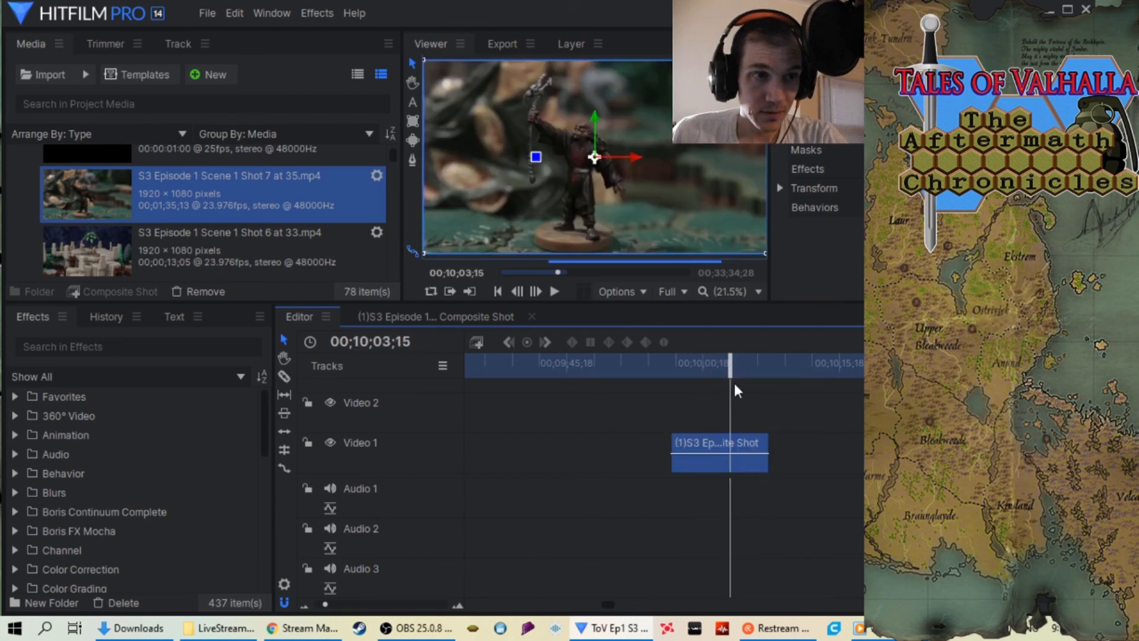
left_click_drag(733, 380, 765, 380)
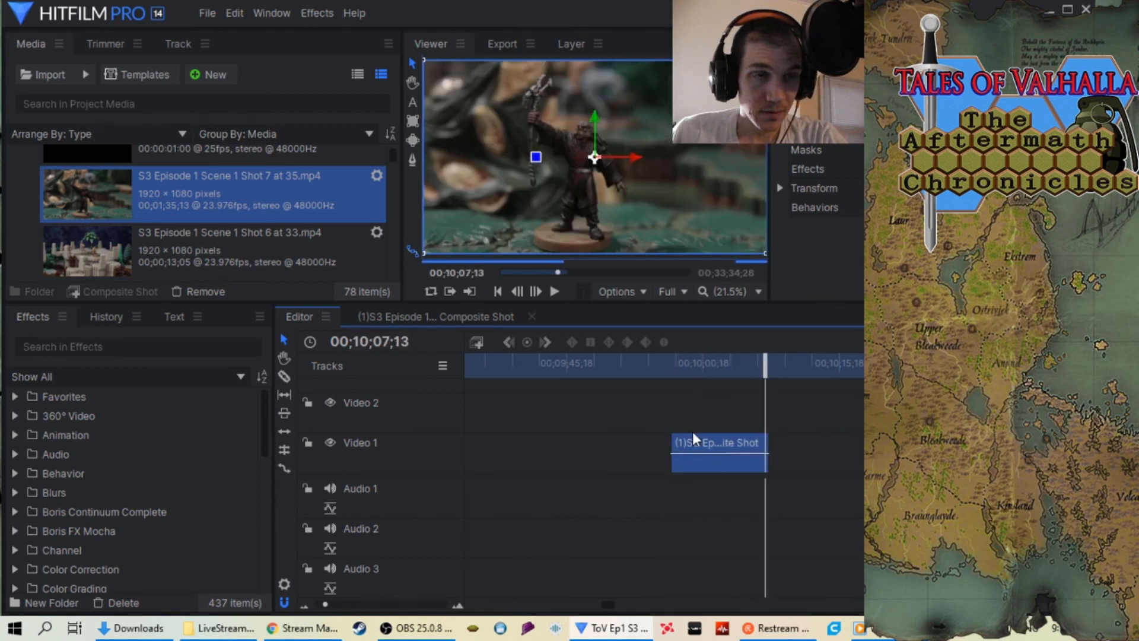
right_click(703, 446)
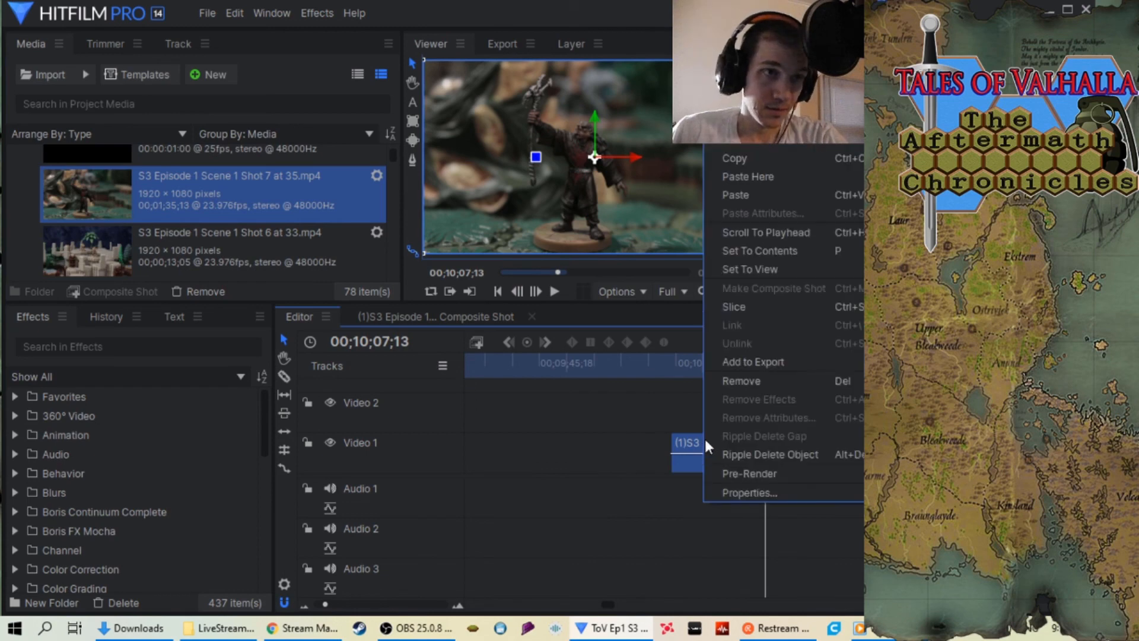
left_click(739, 141)
Return to the empty Video 1 gap after 00;03;03;24 and preview it through to 00;03;07;16.
scroll(386, 605, "down", 3)
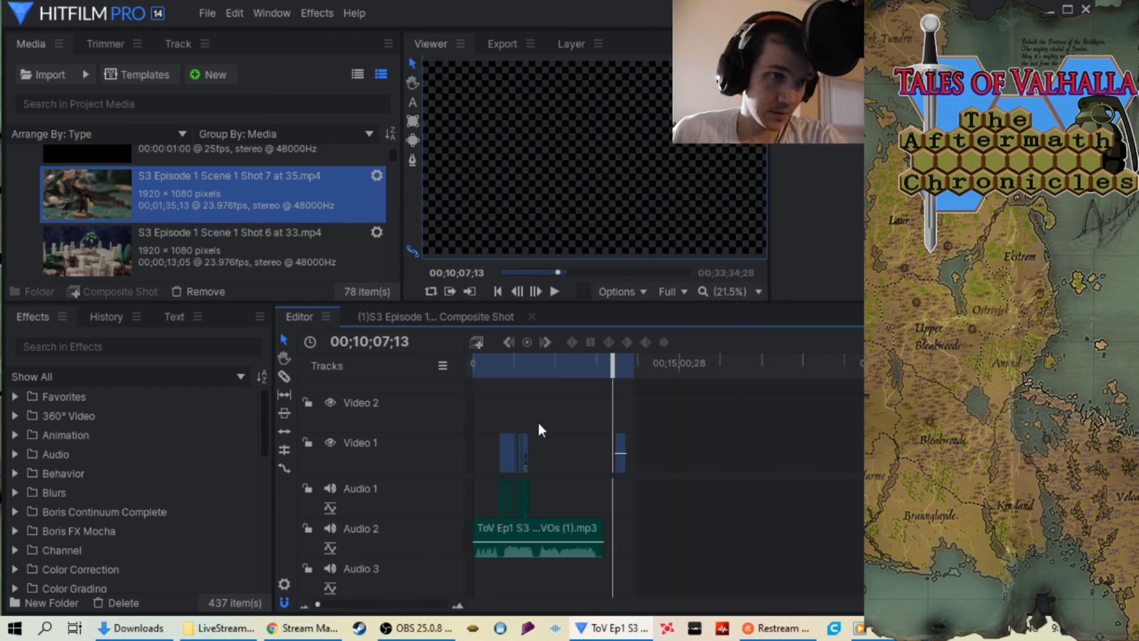
left_click_drag(600, 377, 514, 378)
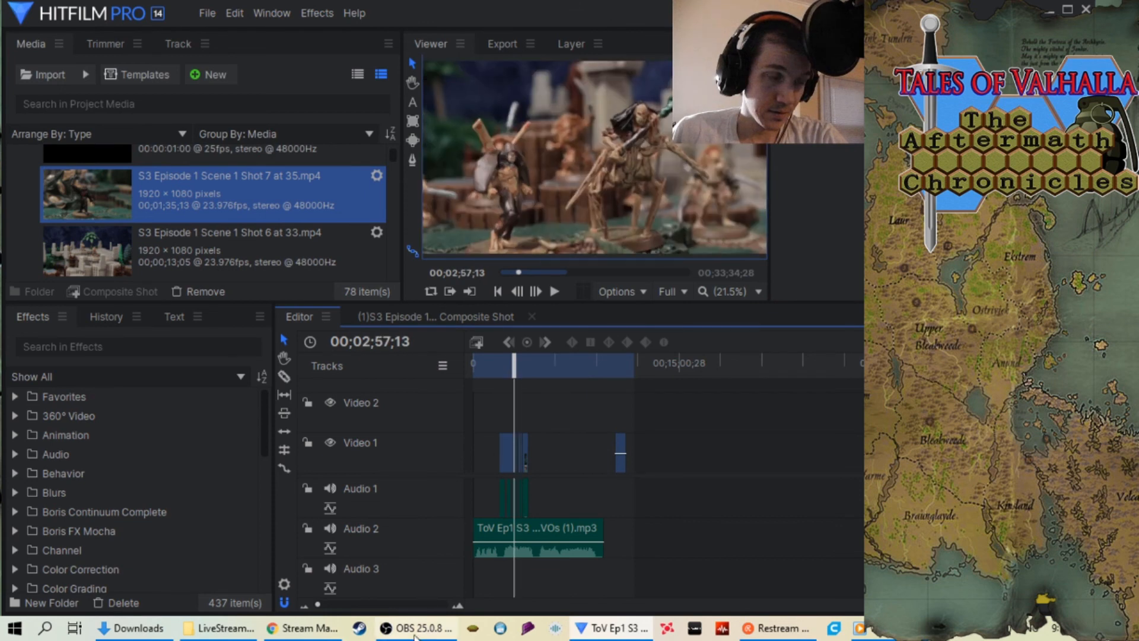
scroll(423, 611, "up", 3)
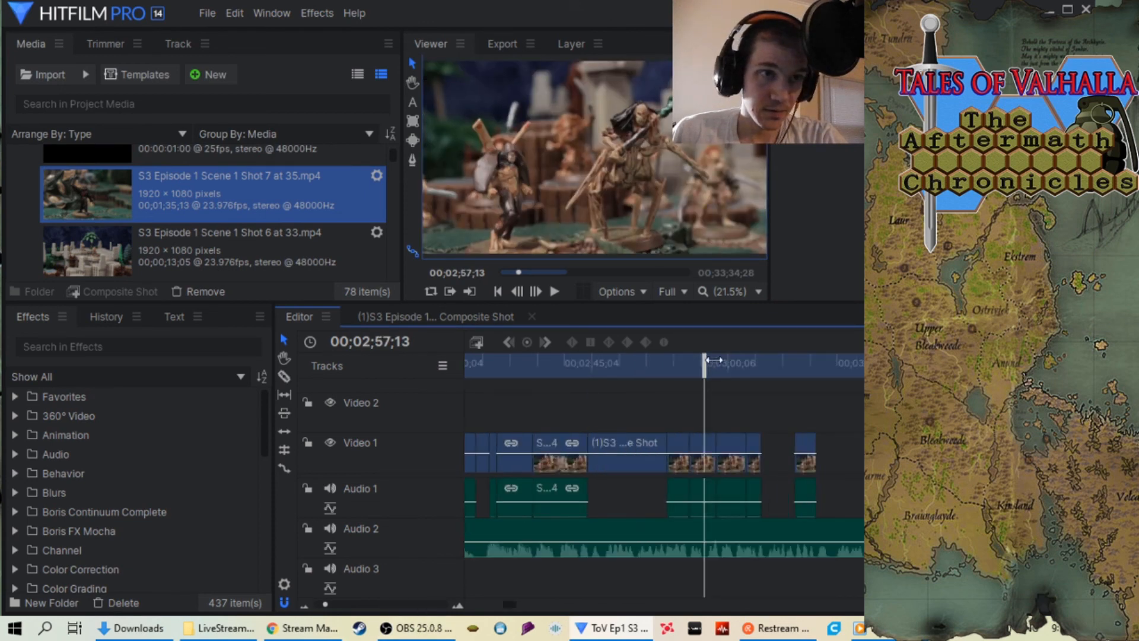
left_click_drag(705, 363, 763, 376)
left_click(561, 296)
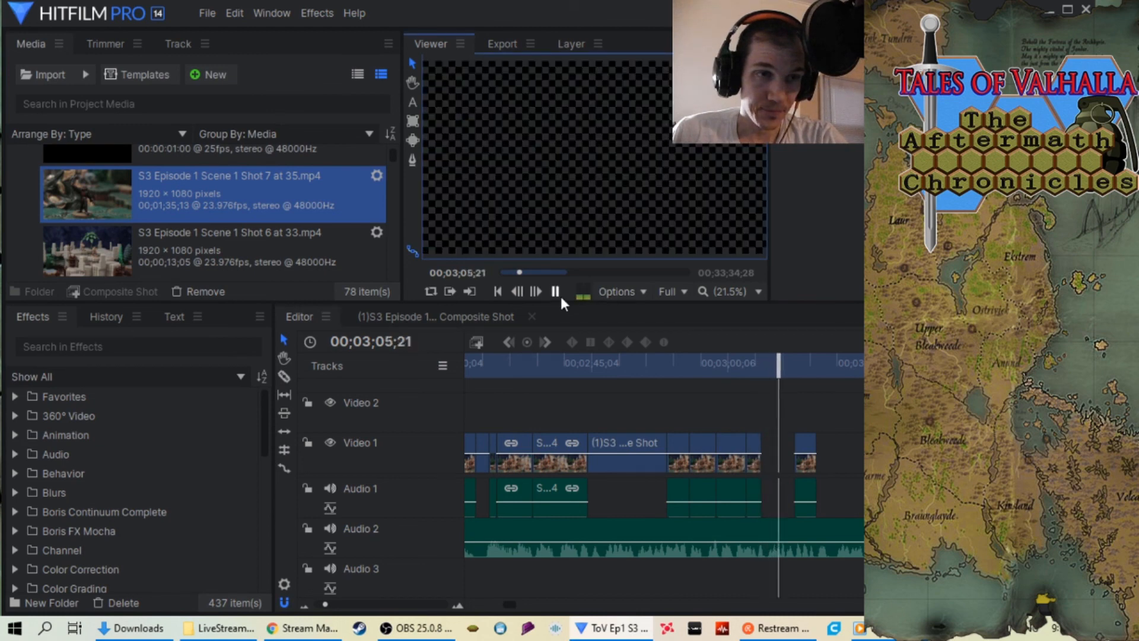
left_click(560, 297)
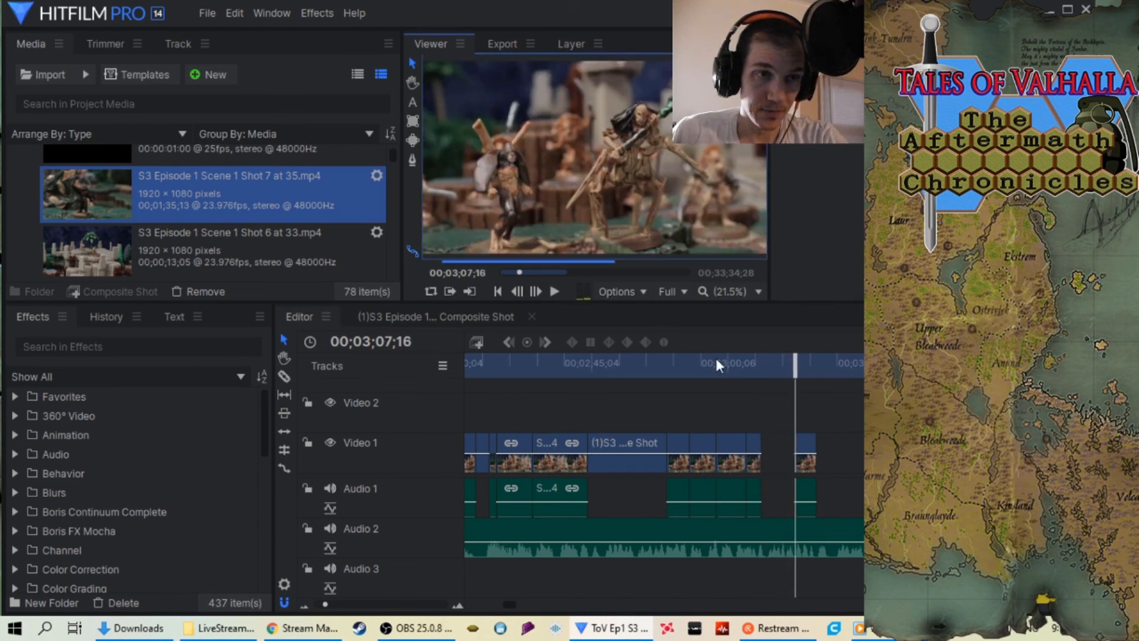
Paste the composite shot piece on Video 2 above the gap and align its start with the gap's start.
left_click(753, 404)
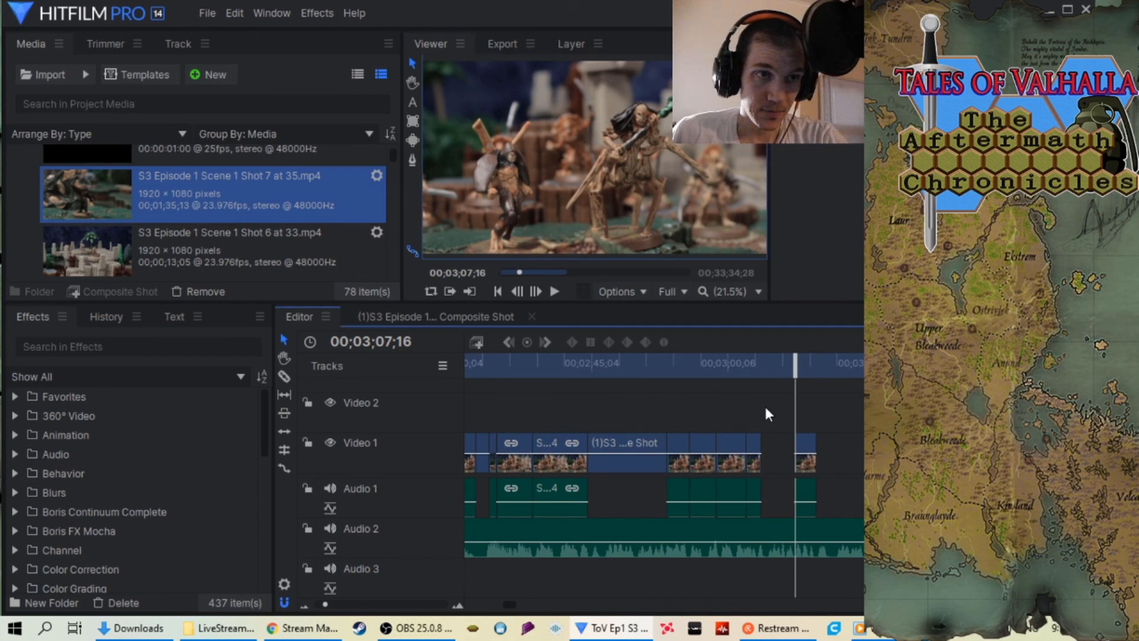
right_click(764, 404)
left_click(796, 140)
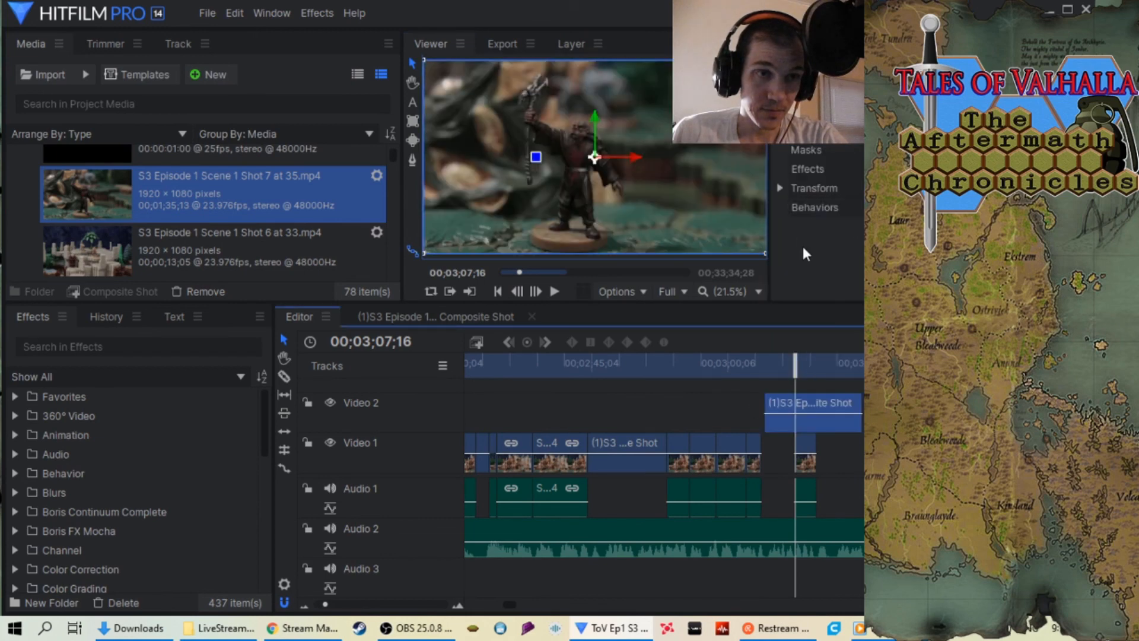
left_click_drag(839, 425, 827, 389)
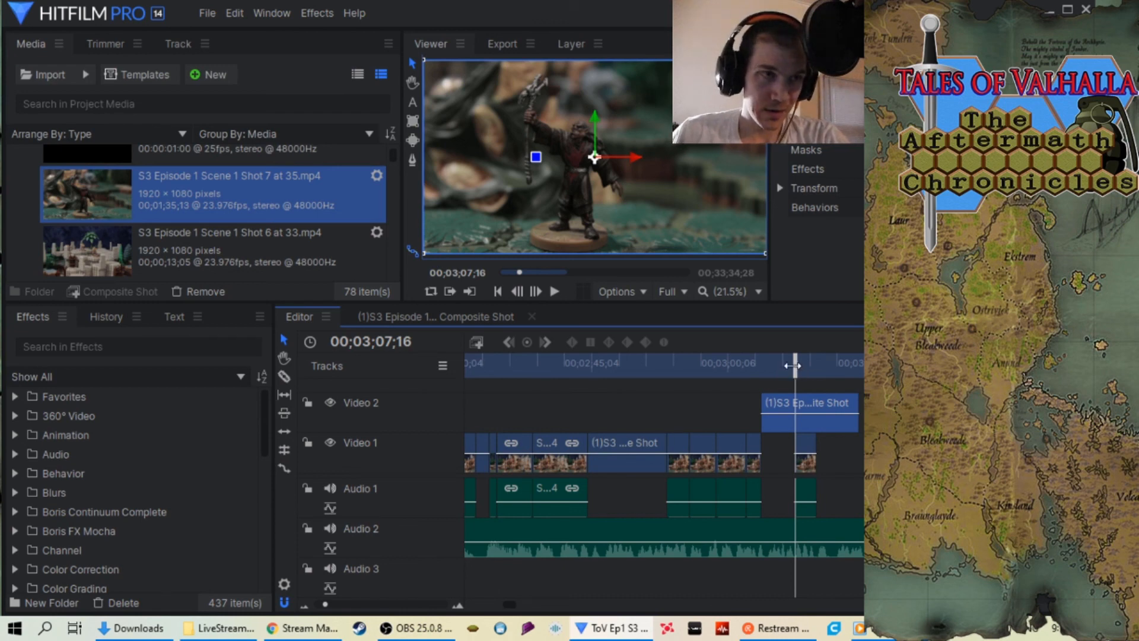
Slice the Video 2 piece at the gap's end, 00;03;07;14, and move the excess part aside to earlier on Video 2.
left_click_drag(795, 365, 738, 390)
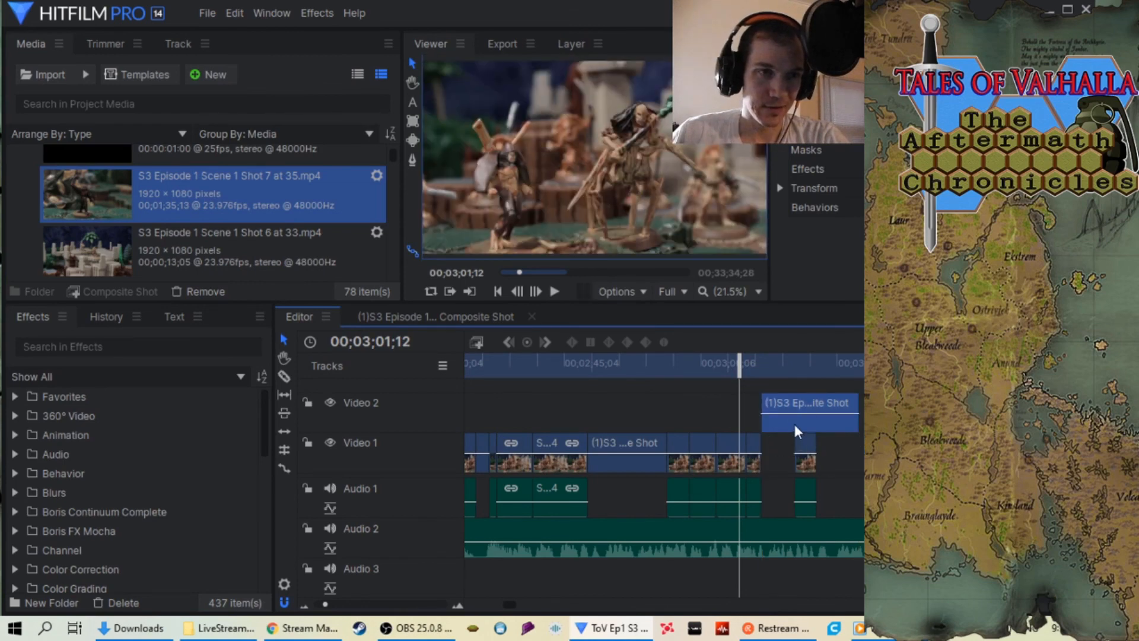
left_click_drag(739, 371, 793, 373)
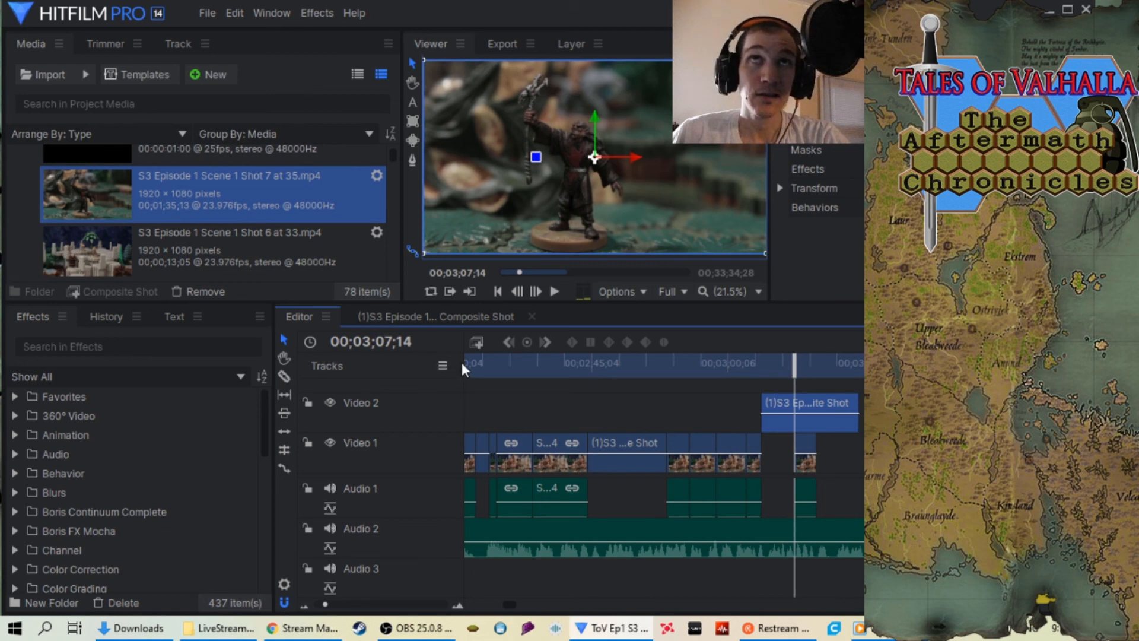
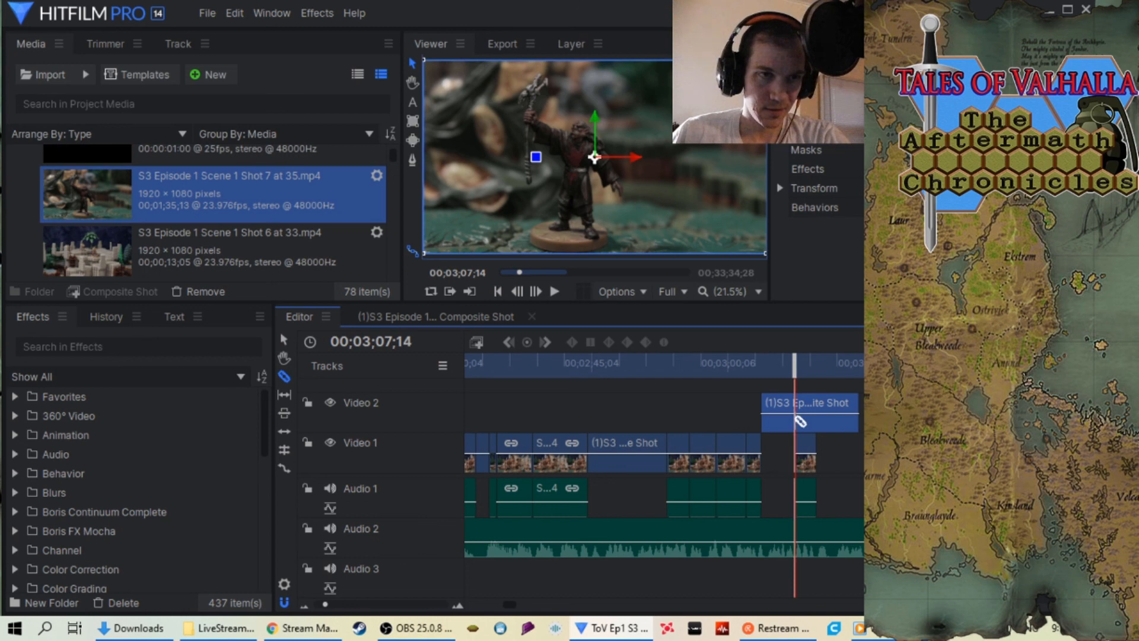
left_click(800, 421)
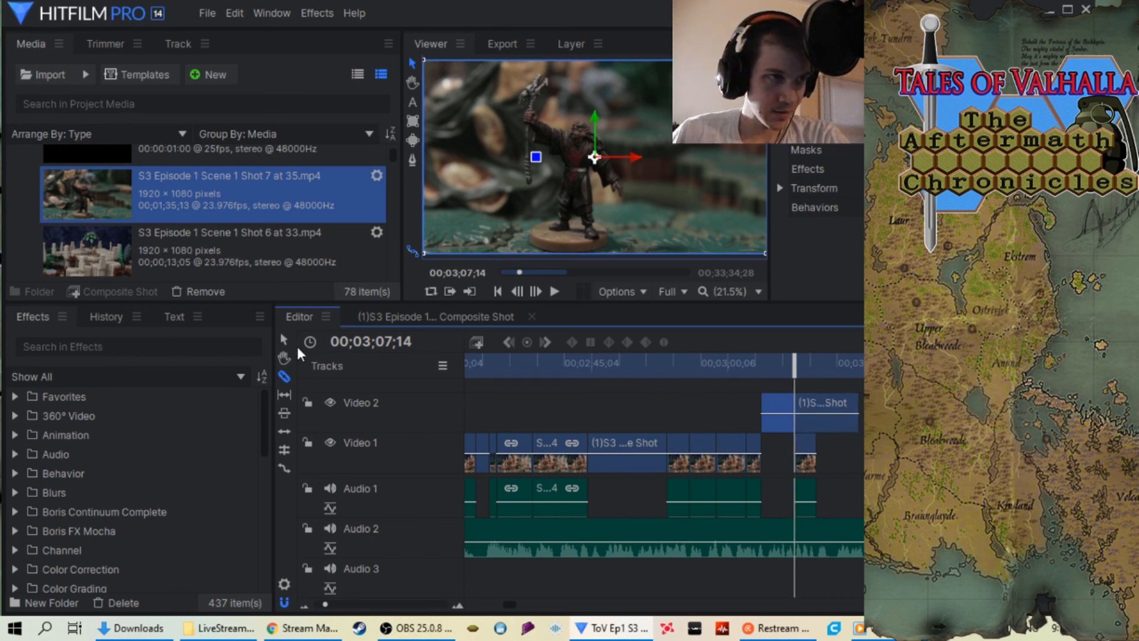
left_click_drag(831, 428, 655, 409)
Move the gap-length piece down into the Video 1 gap and preview it from 00;03;03;12 to 00;03;07;13.
scroll(399, 602, "down", 2)
scroll(399, 602, "up", 5)
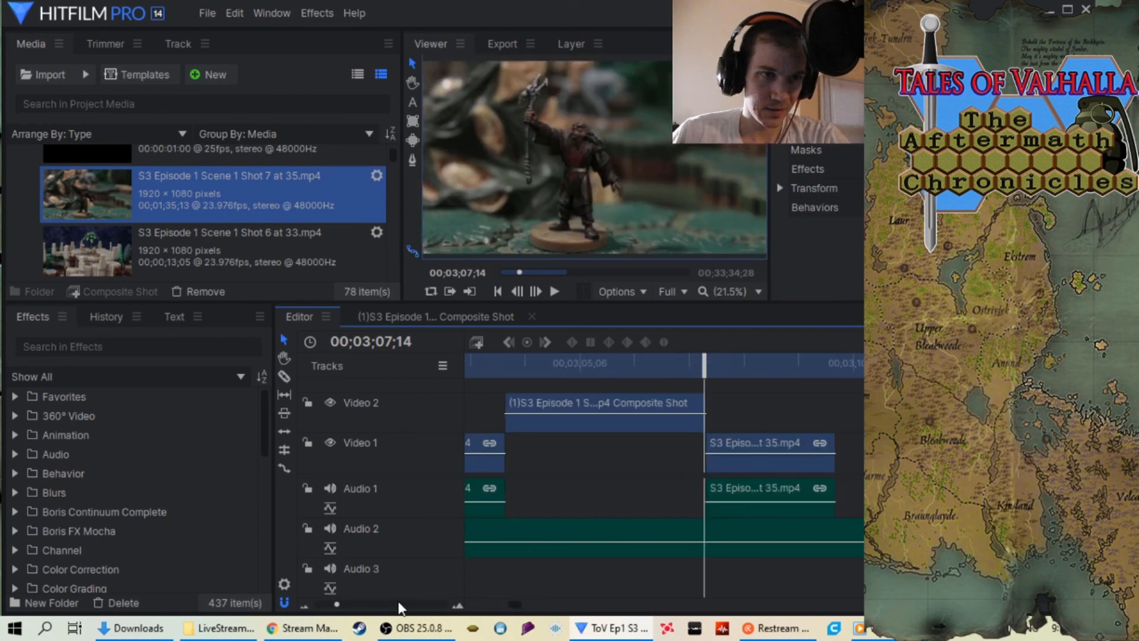
left_click_drag(713, 363, 547, 361)
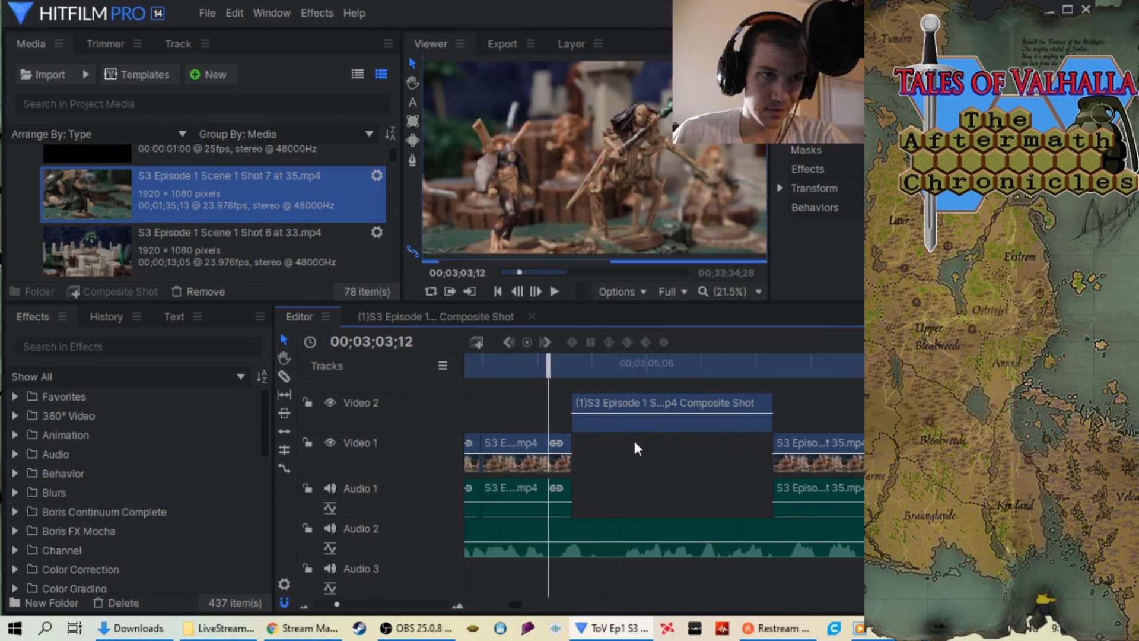
left_click_drag(632, 424, 632, 444)
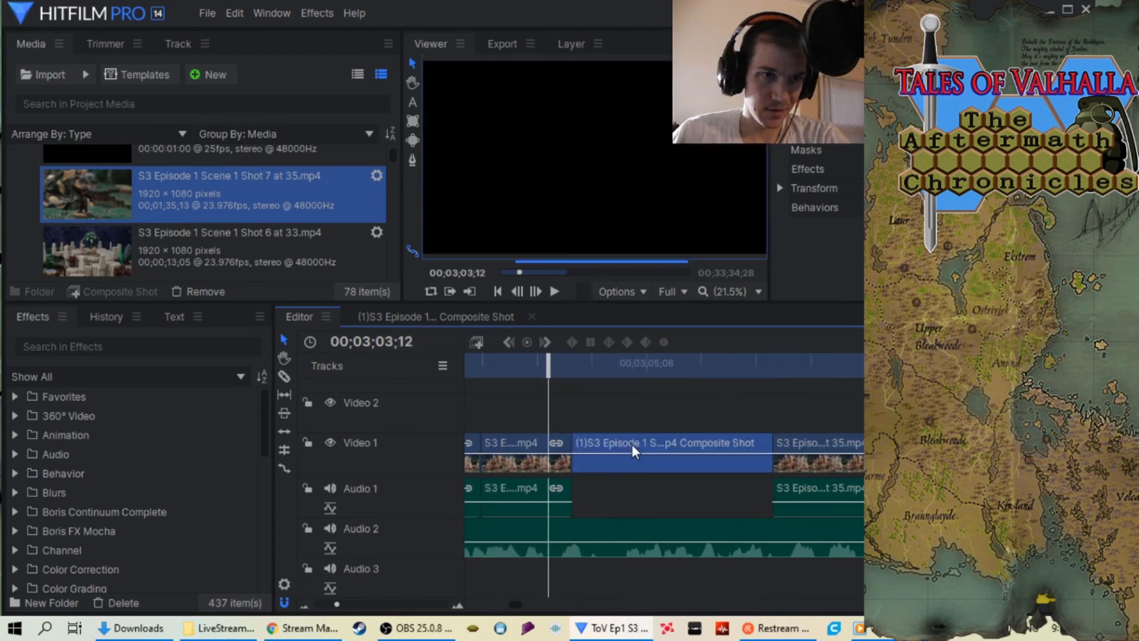
left_click(553, 290)
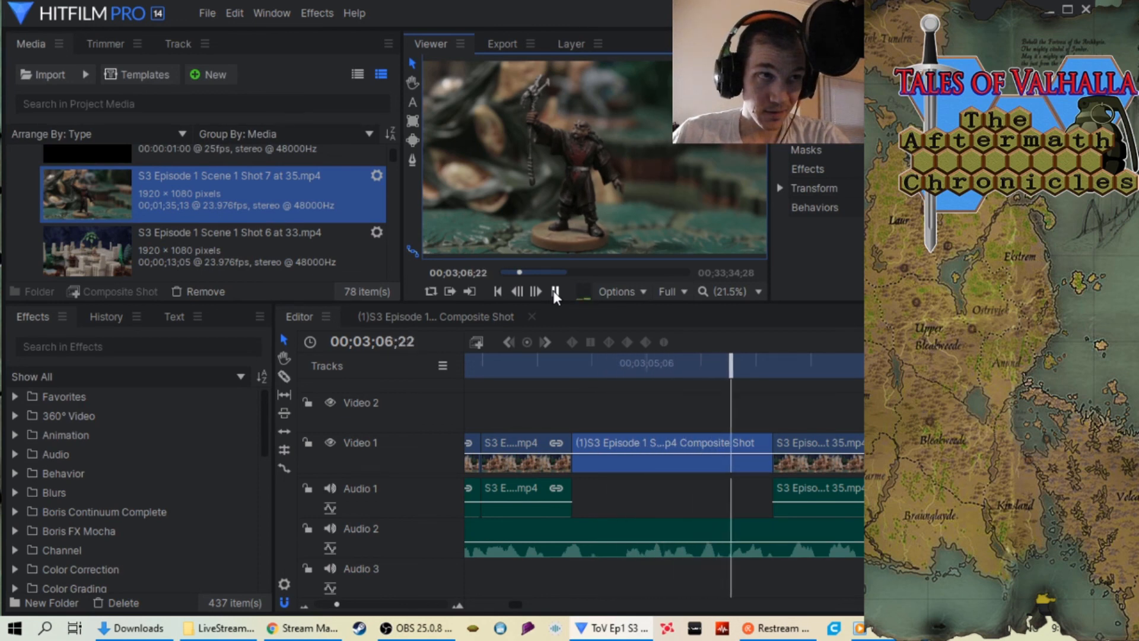
left_click(554, 291)
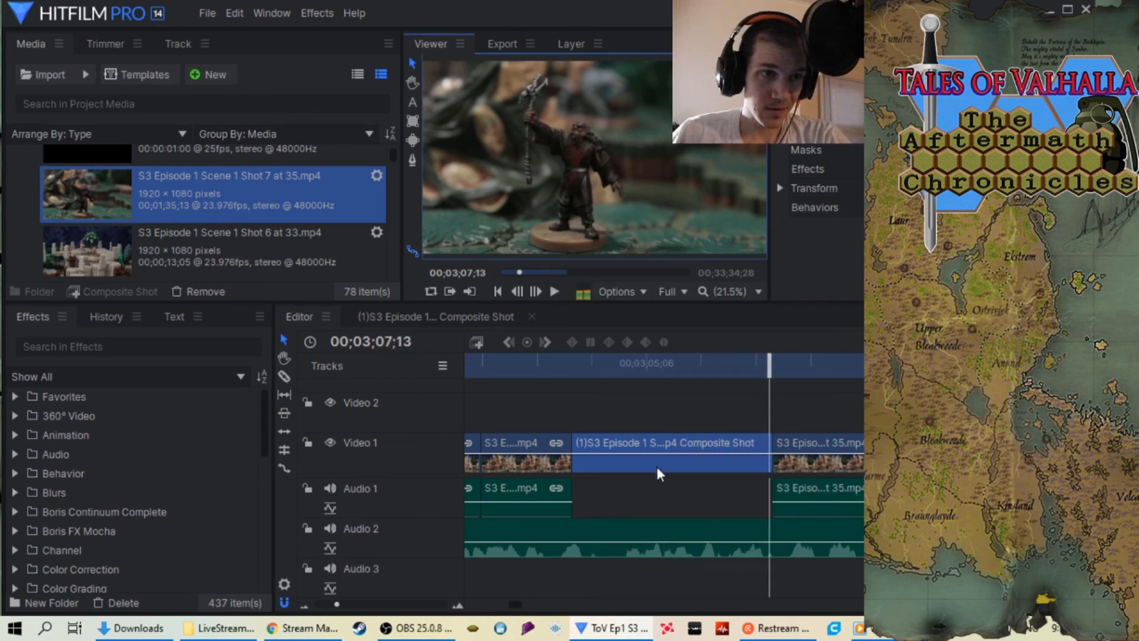
Remove the piece from the Video 1 gap and bring the set-aside composite shot piece back over the gap on Video 2.
left_click(678, 443)
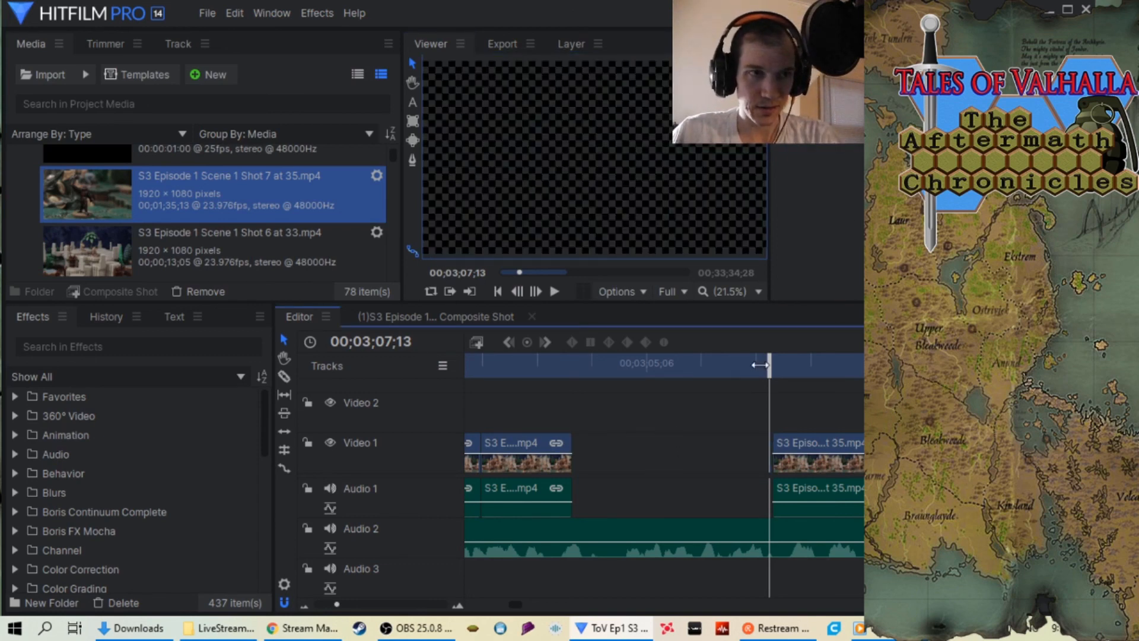
scroll(393, 603, "down", 2)
scroll(393, 604, "down", 3)
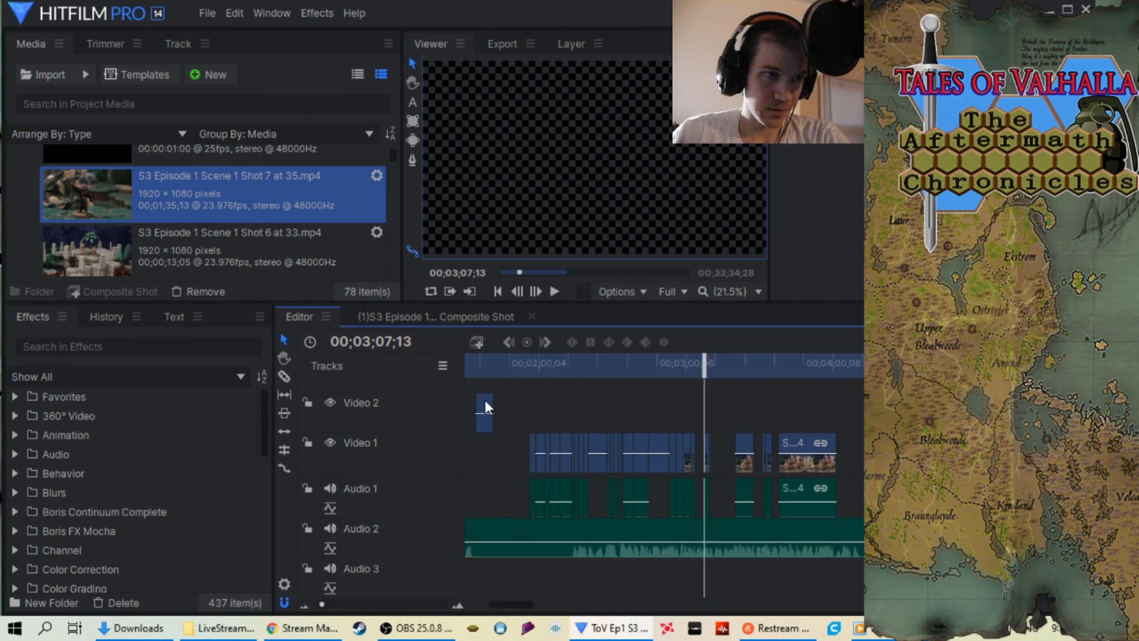
left_click_drag(489, 403, 700, 408)
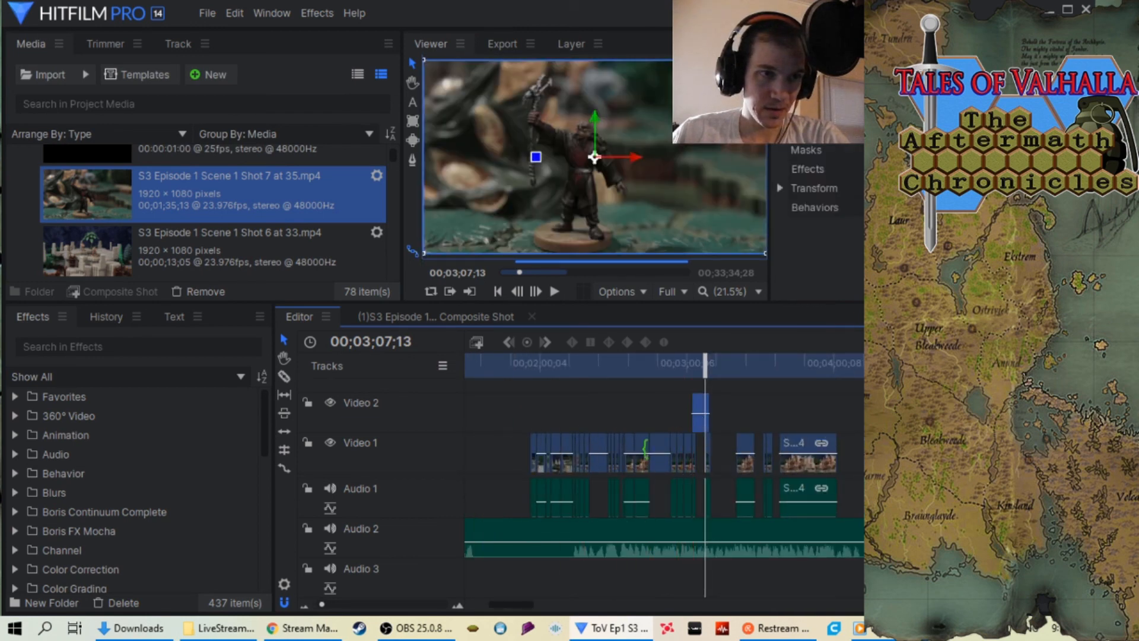
scroll(426, 611, "up", 5)
scroll(426, 611, "up", 2)
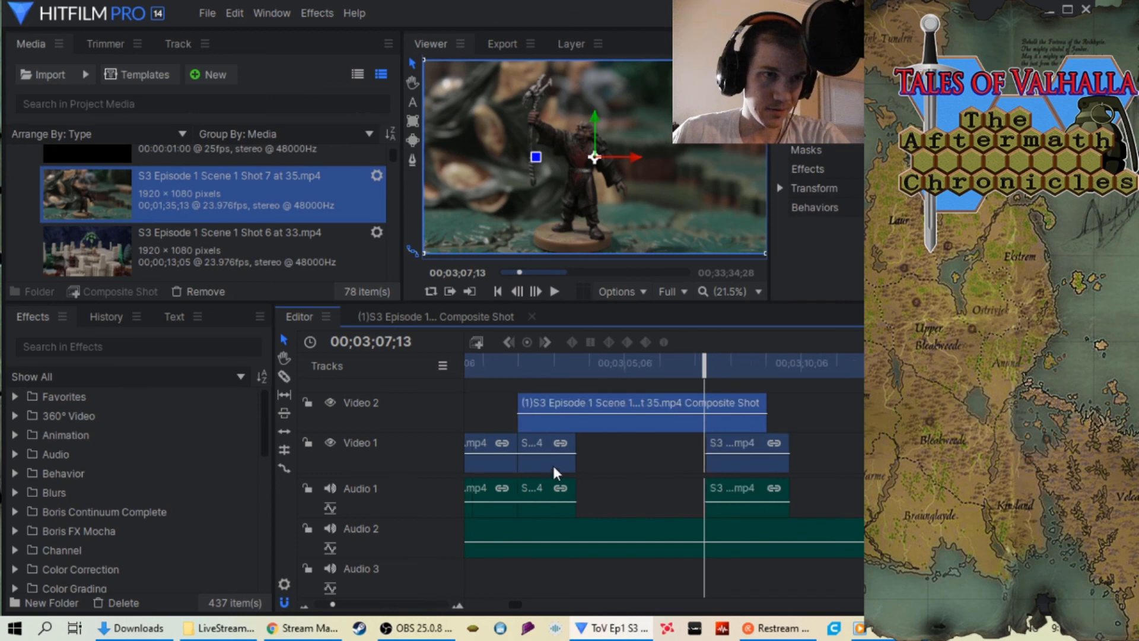
Move the Video 2 composite shot piece so it starts at the gap's start and preview it from 00;03;03;16.
left_click_drag(702, 364, 565, 383)
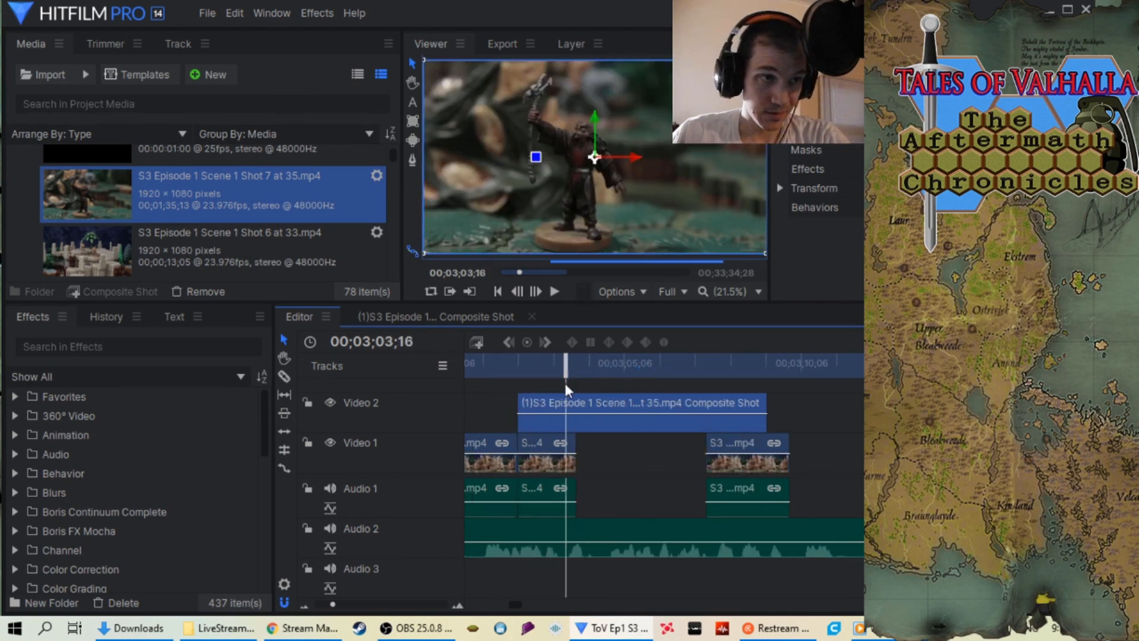
left_click_drag(542, 424, 584, 425)
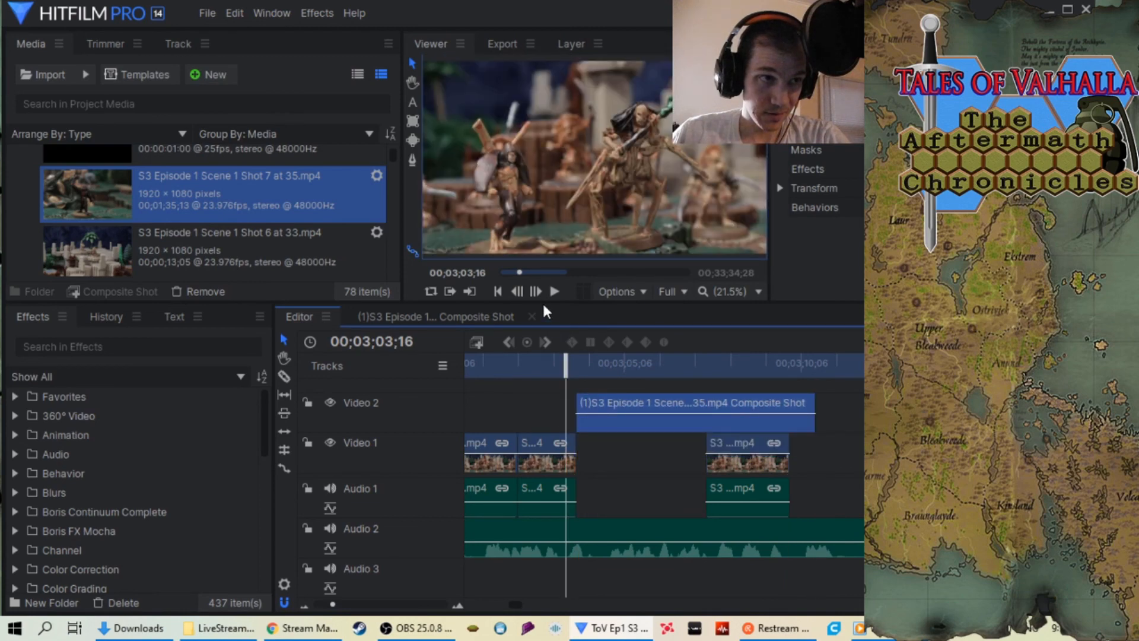
left_click(554, 292)
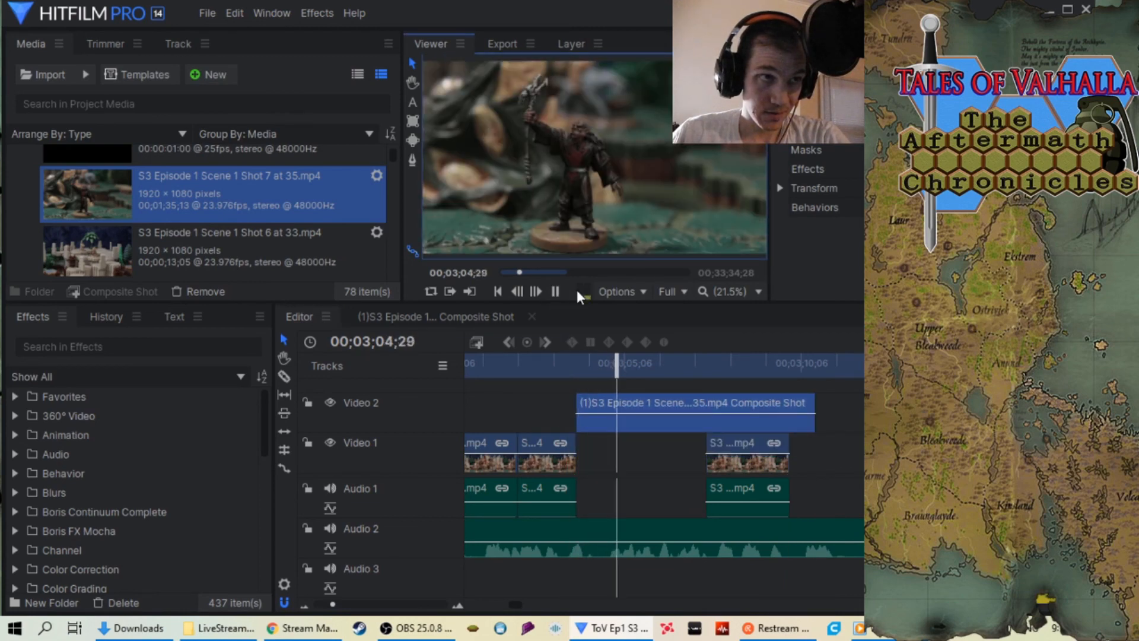
key("space")
left_click_drag(639, 360, 612, 360)
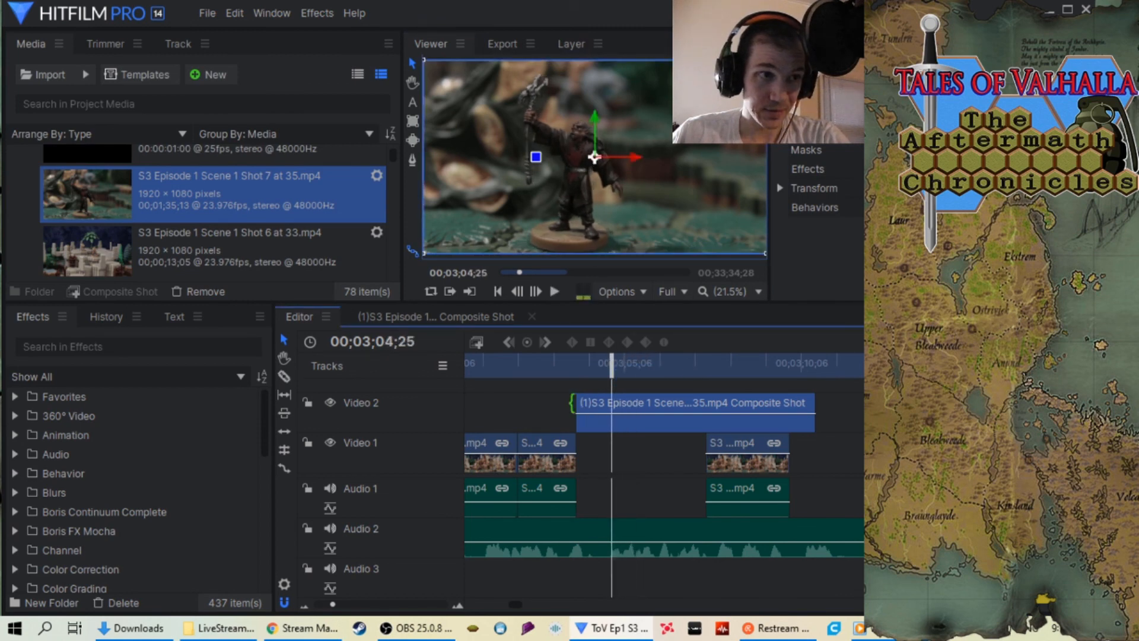
Shorten the composite shot piece from its beginning, keep its start at the gap's start, and preview it to 00;03;07;23.
mouse_move(582, 404)
left_mouse_down()
mouse_move(631, 397)
mouse_move(593, 401)
left_mouse_up()
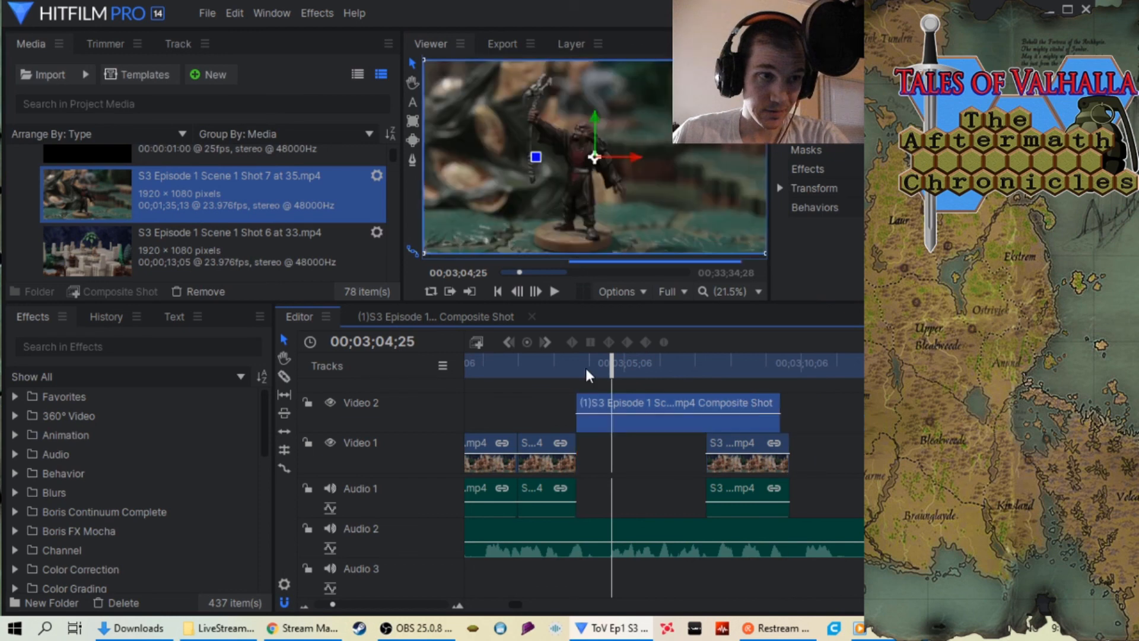
left_click(565, 360)
left_click(554, 291)
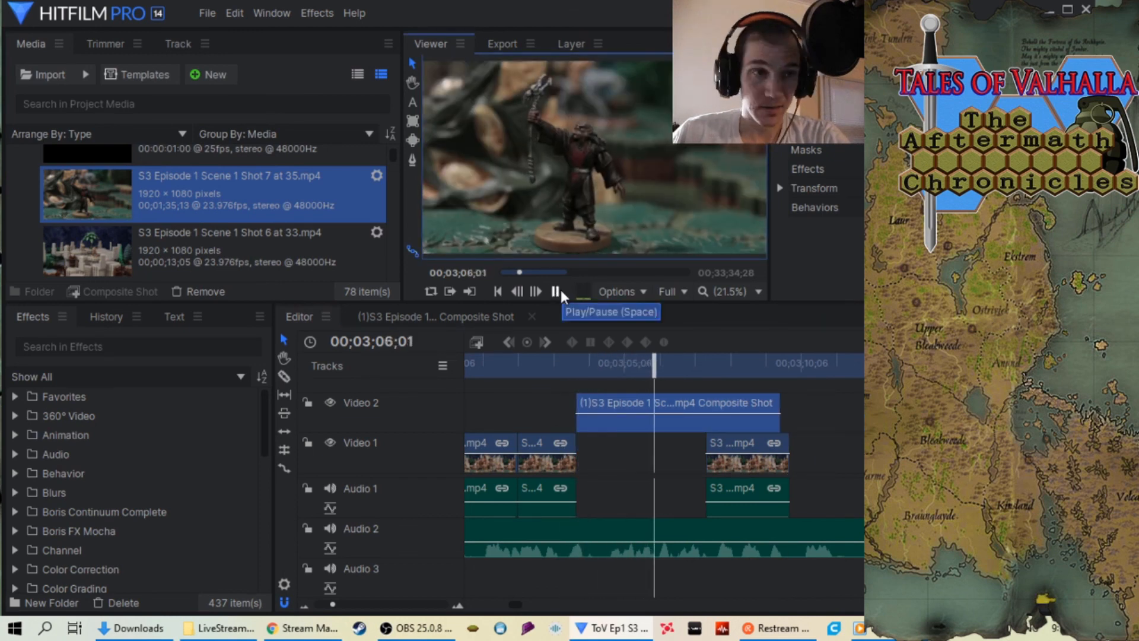
left_click(561, 290)
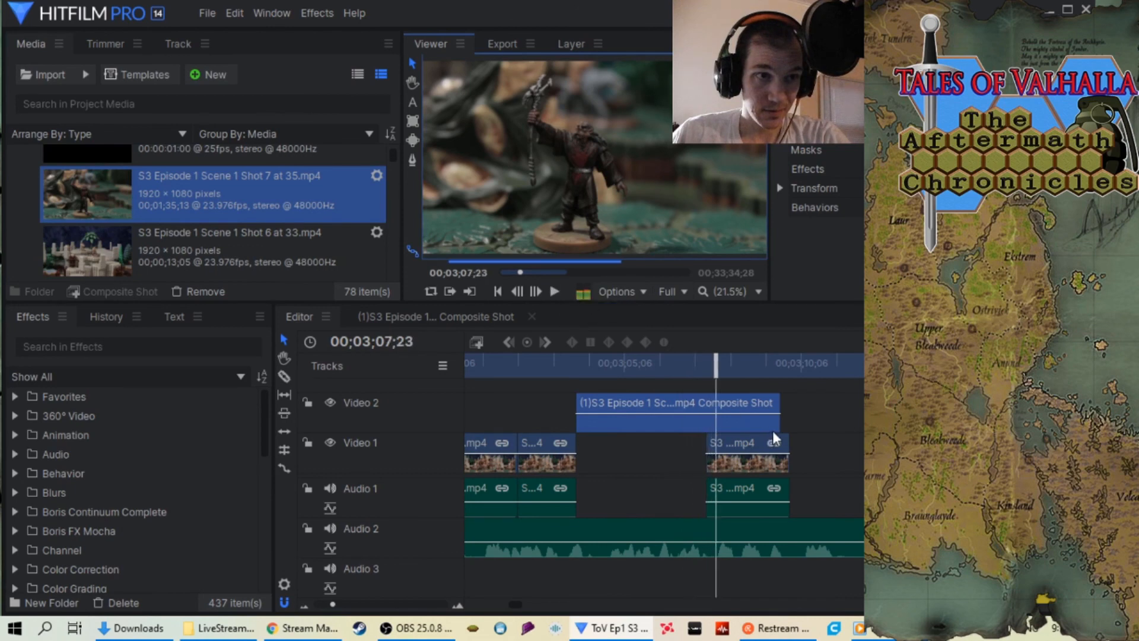
Trim the piece's end to the gap's end, move it down into the Video 1 gap, and preview from 00;03;02;25.
left_click_drag(777, 430, 639, 442)
left_click(541, 363)
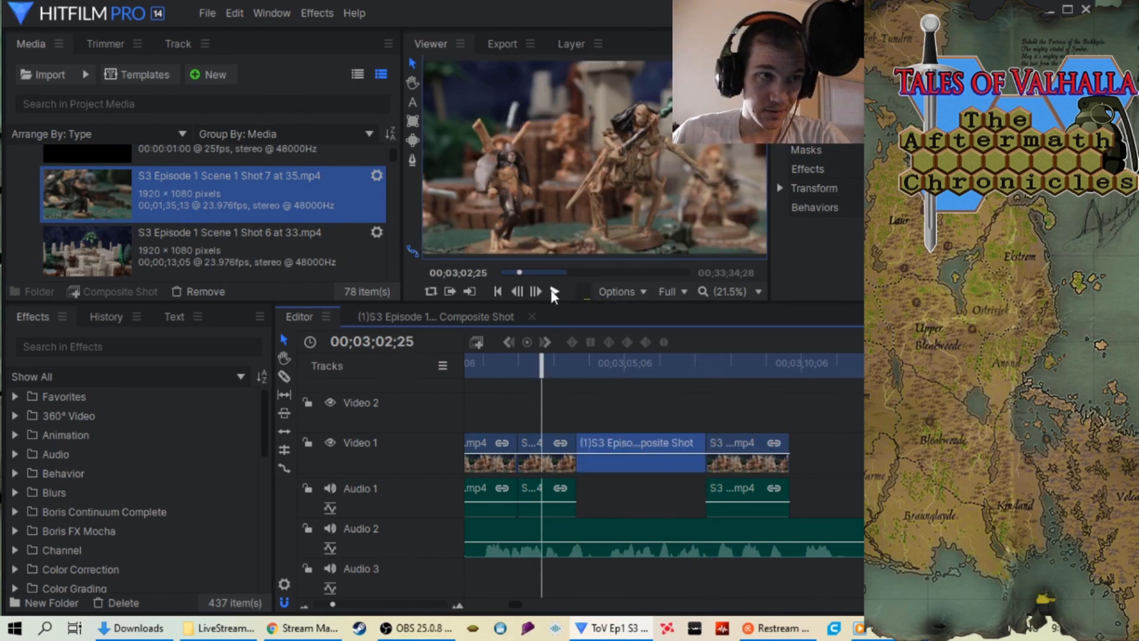
left_click(555, 291)
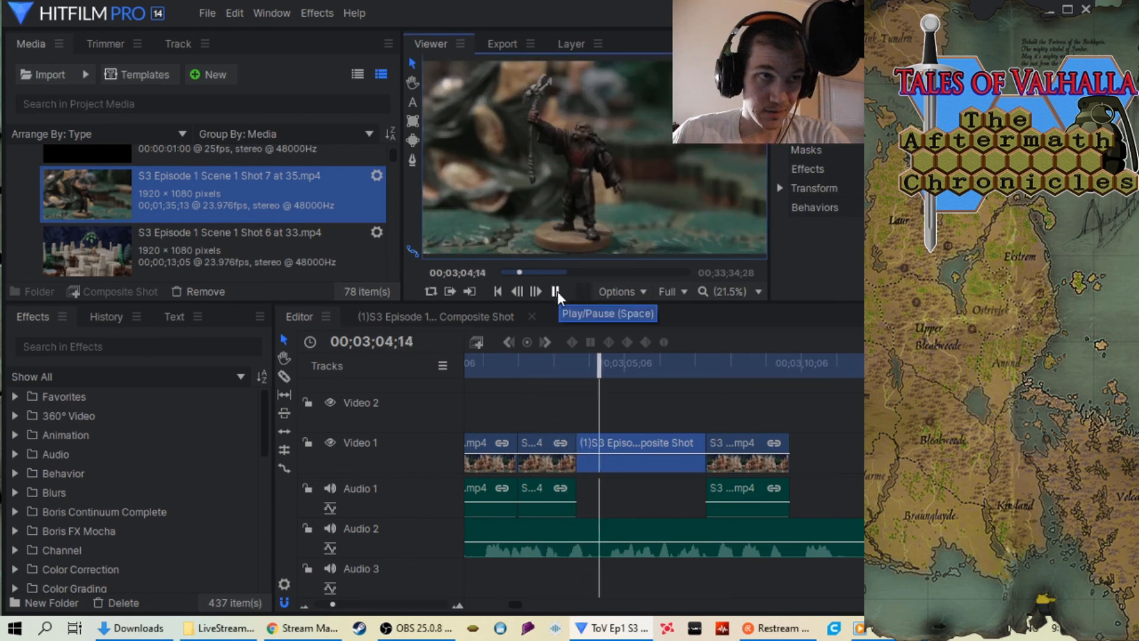
left_click(557, 290)
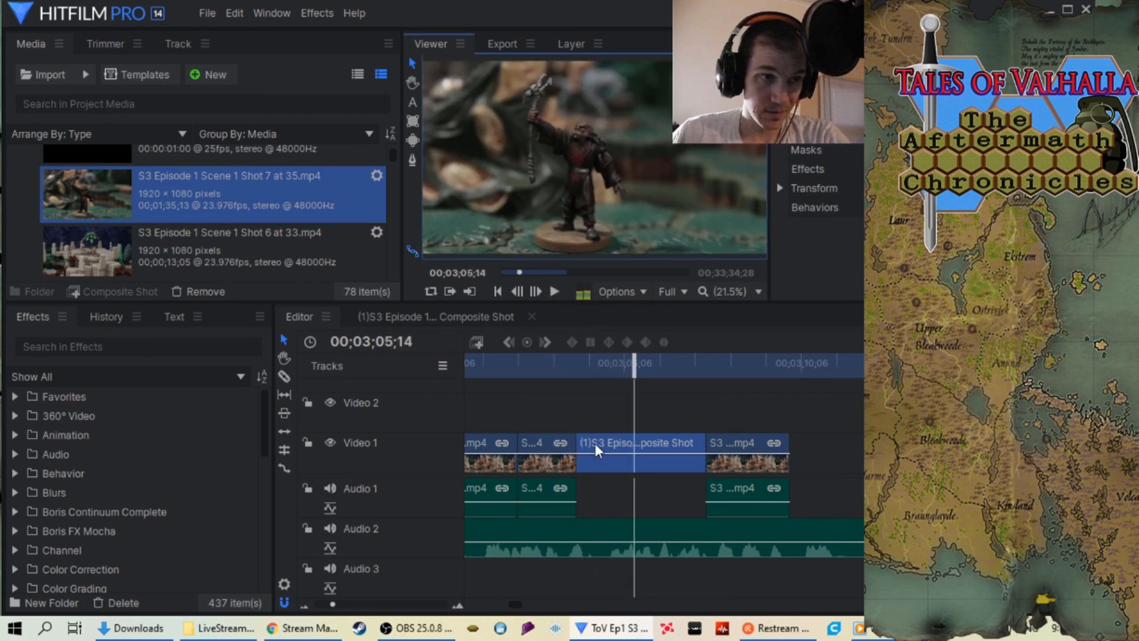
Fine-tune the fitted piece's edges against the neighbouring Video 1 clips and preview from 00;03;03;22 to 00;03;09;28.
mouse_move(413, 611)
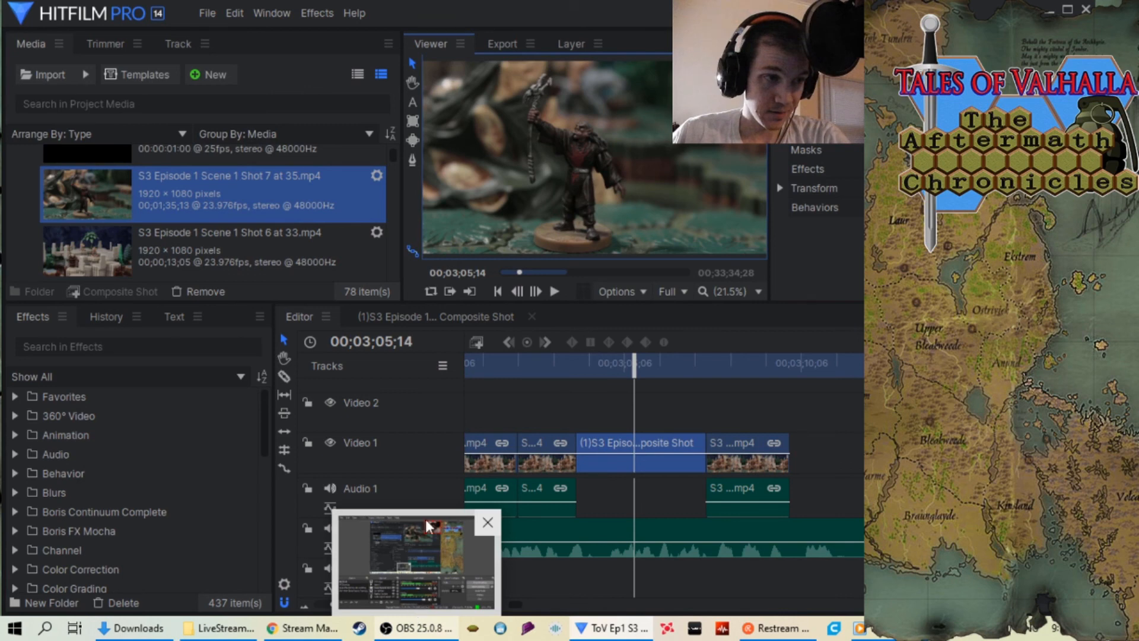
left_click(457, 605)
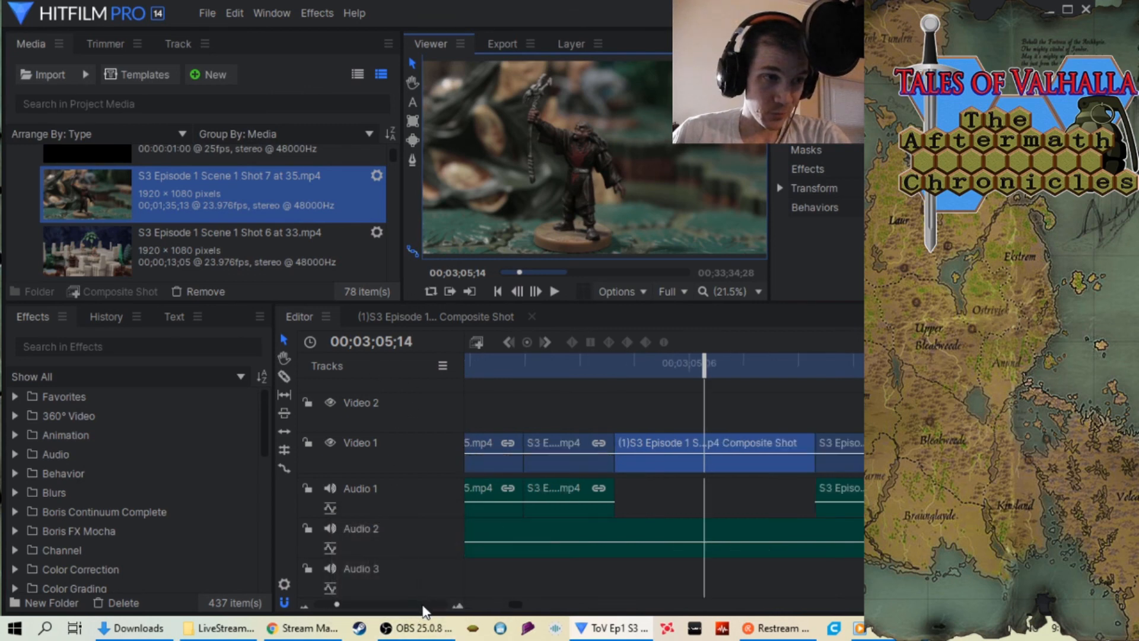
left_click(457, 605)
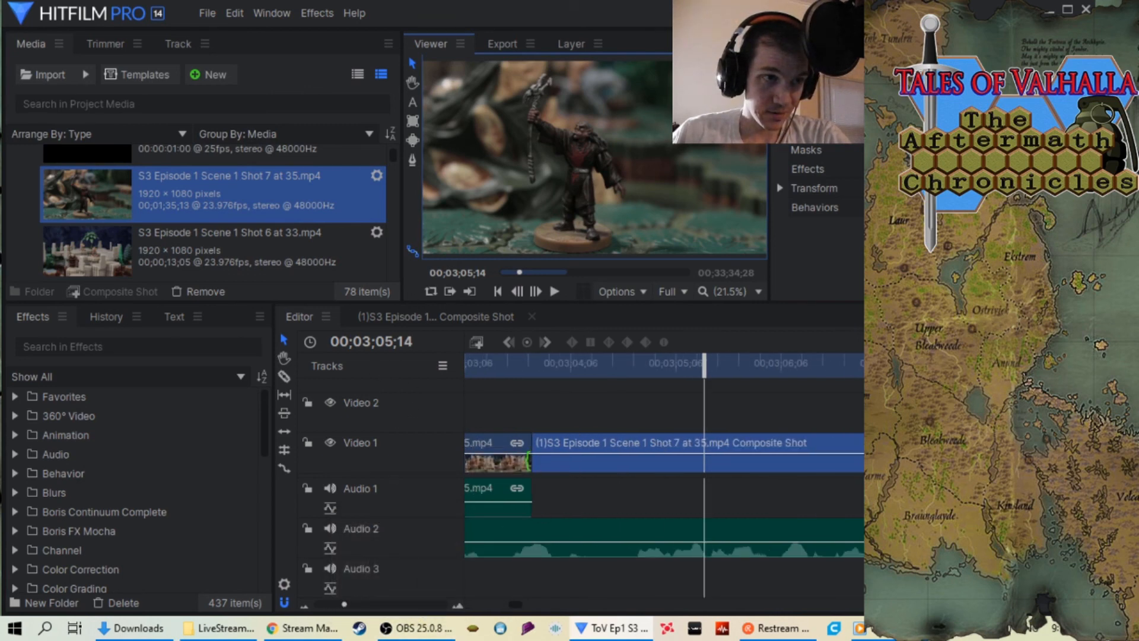
left_click_drag(528, 462, 560, 468)
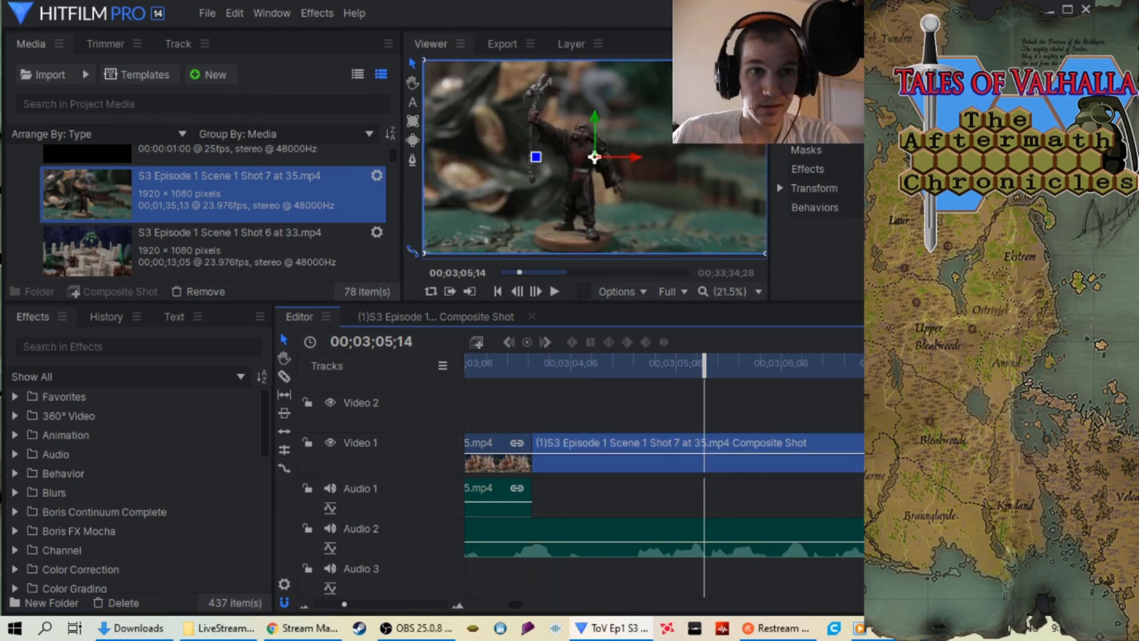
left_click_drag(892, 458, 884, 458)
left_click(487, 367)
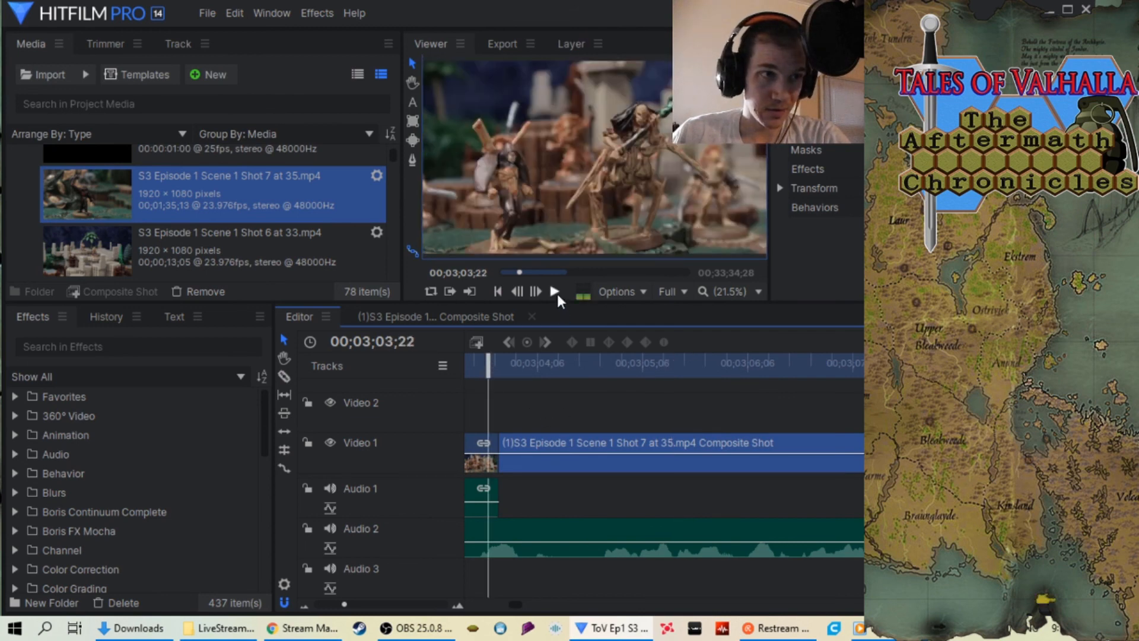
left_click(557, 294)
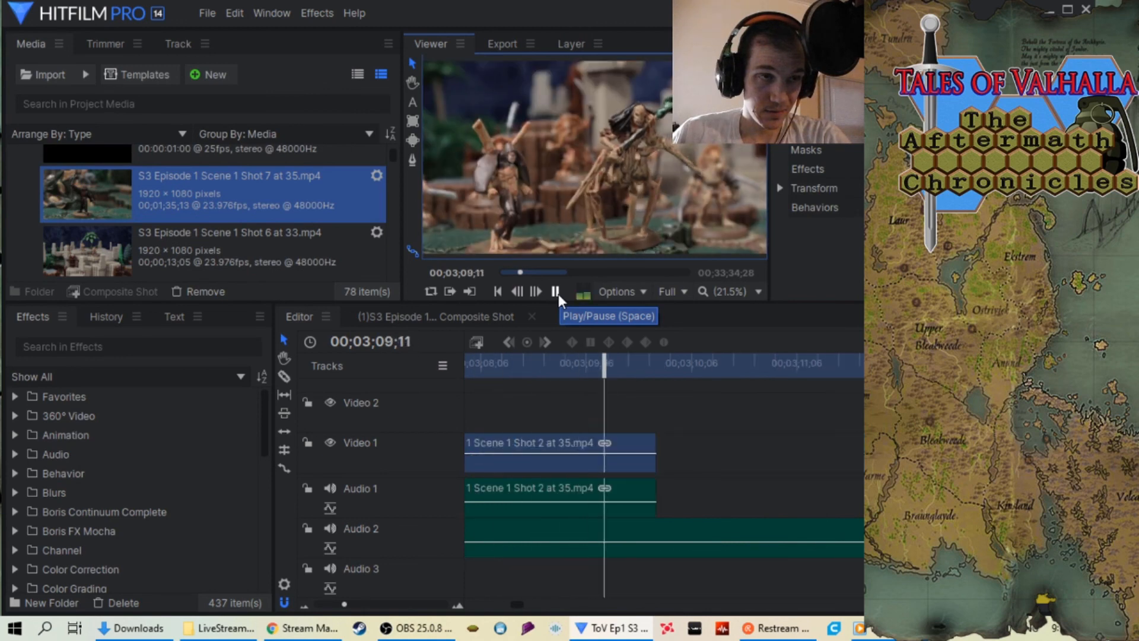
left_click(557, 293)
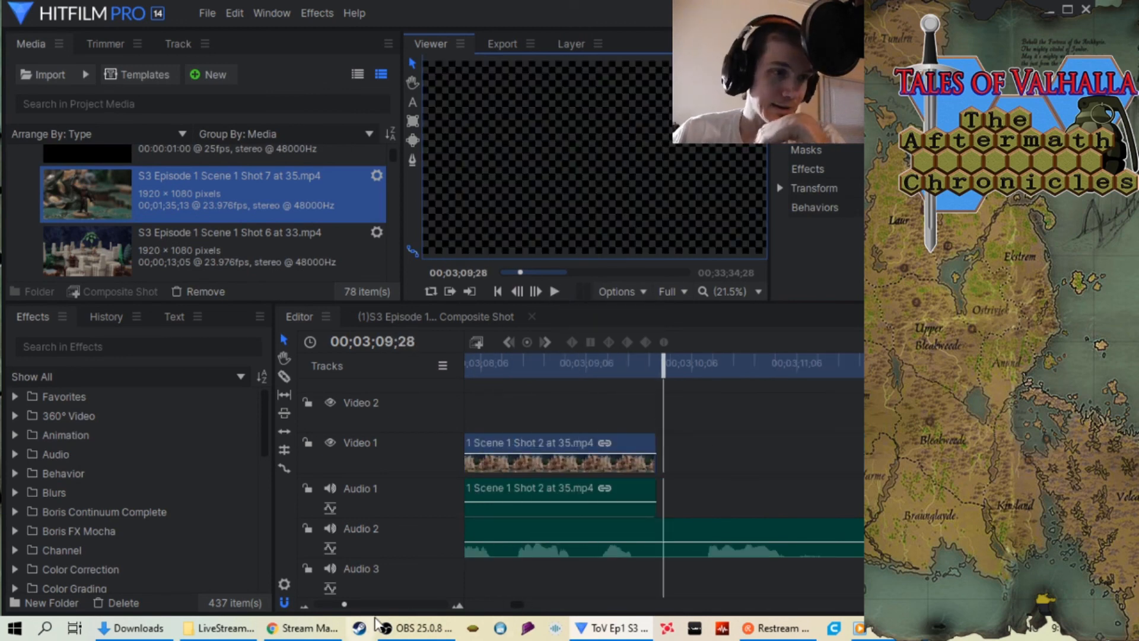
Save the project with the filled Video 1 gap.
scroll(397, 606, "down", 4)
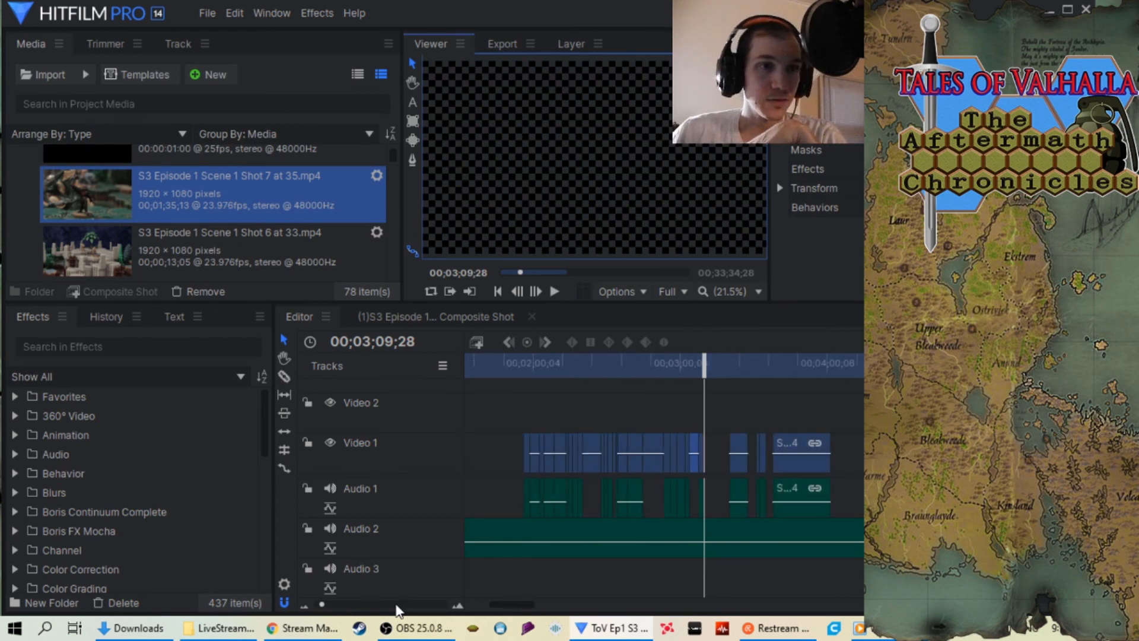
scroll(397, 611, "down", 2)
left_click(205, 13)
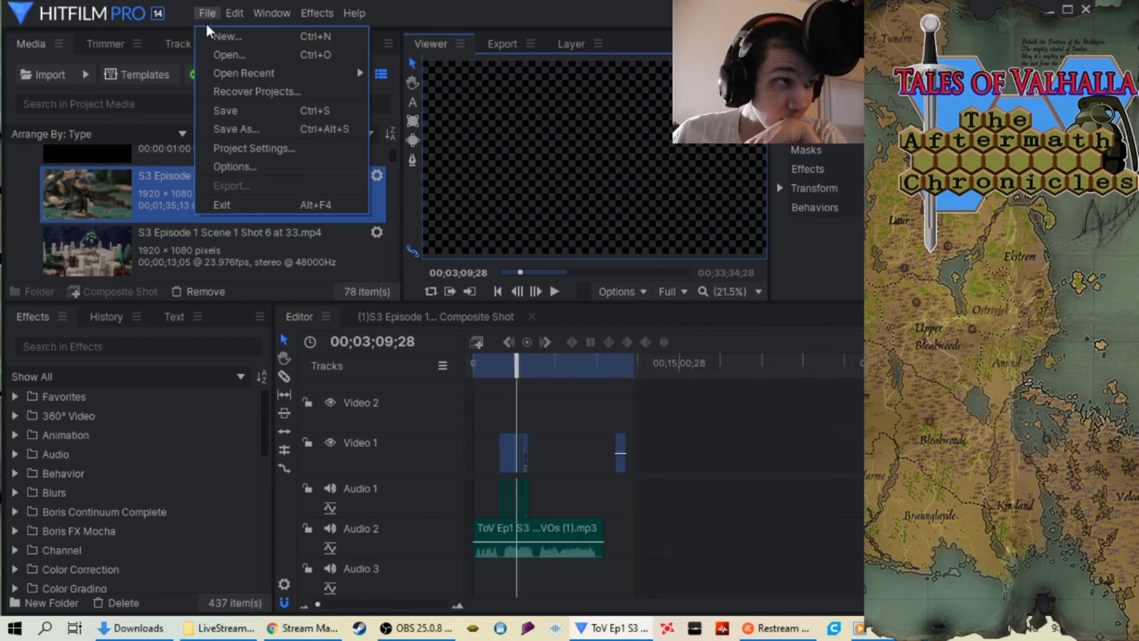
left_click(229, 109)
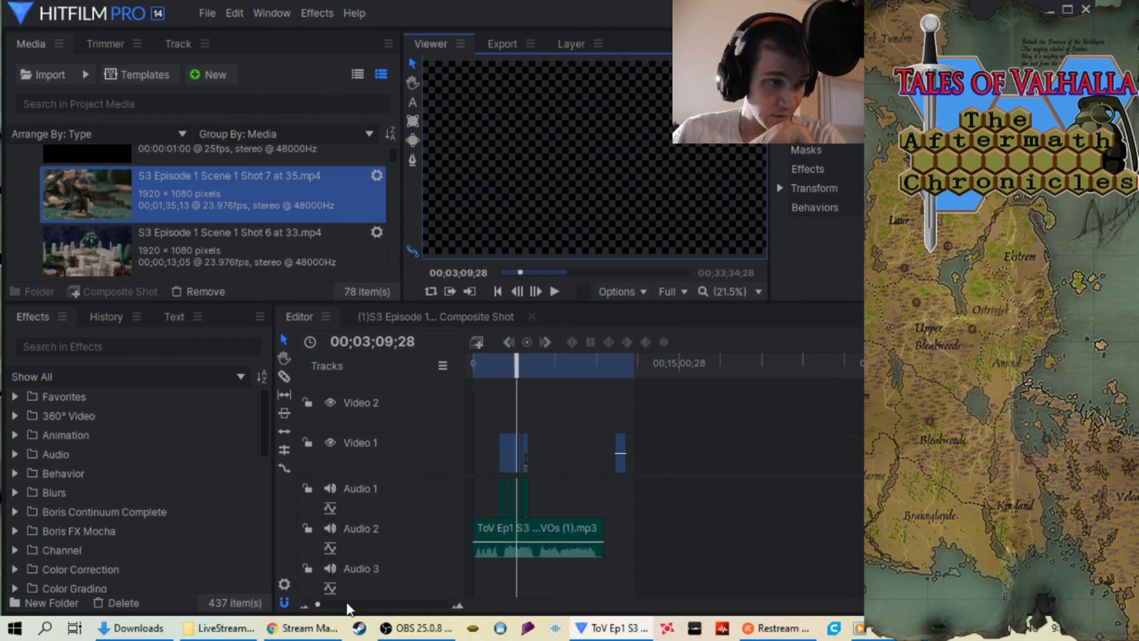
Return the playhead to 00;03;06;08 and view S3 Episode 1 Scene 1 Shot 6 at 33.mp4 in the Trimmer.
scroll(350, 605, "up", 4)
left_click(671, 365)
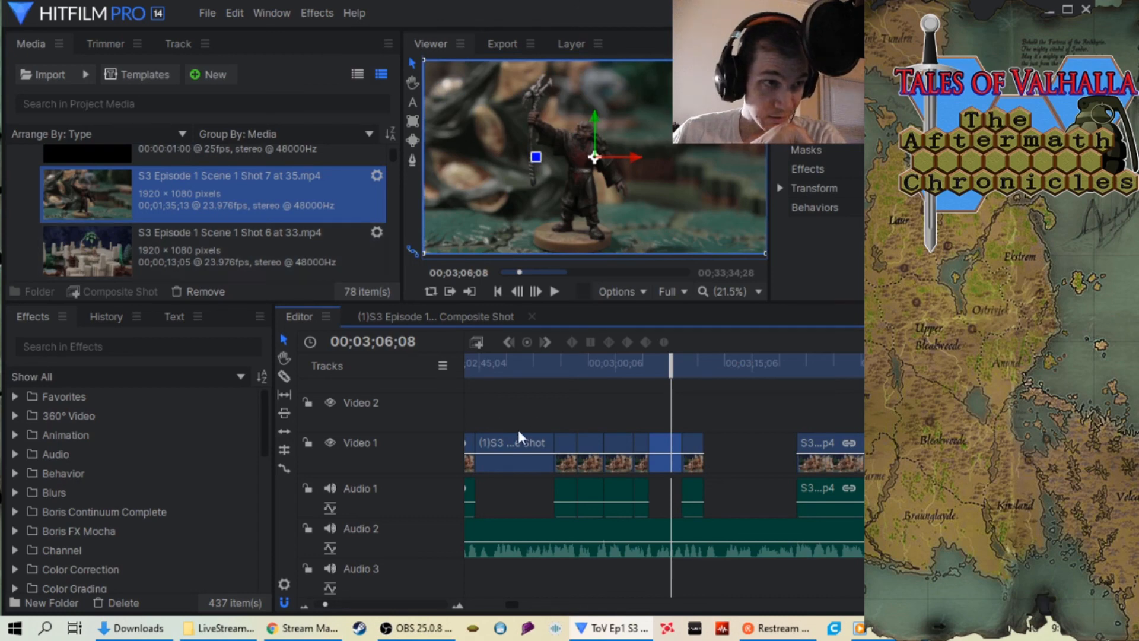
left_click(530, 414)
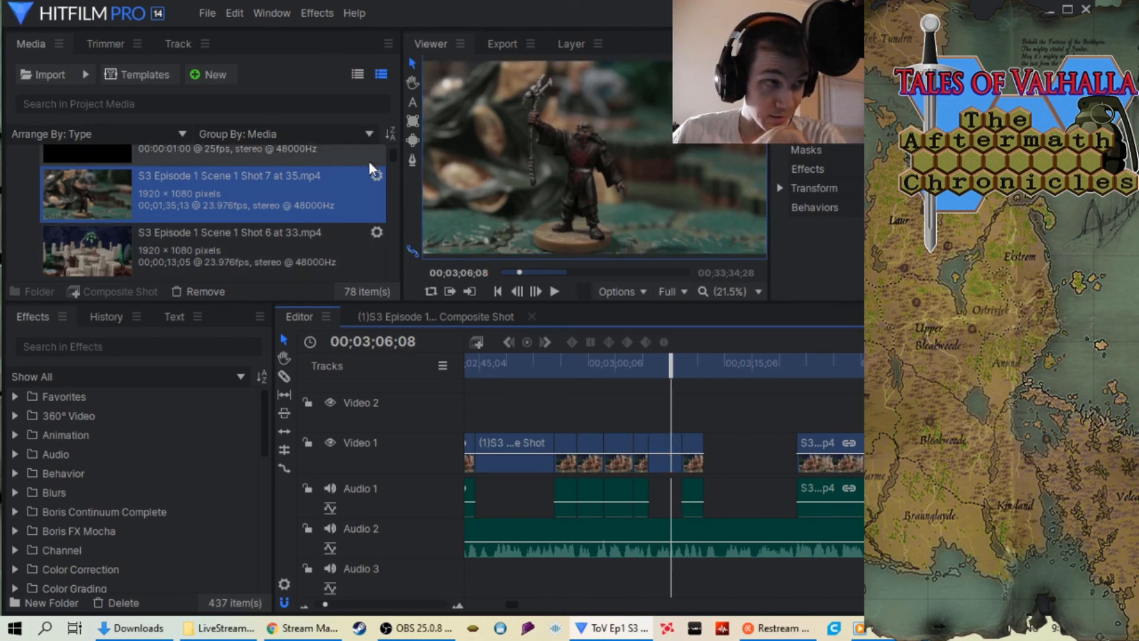
left_click(248, 229)
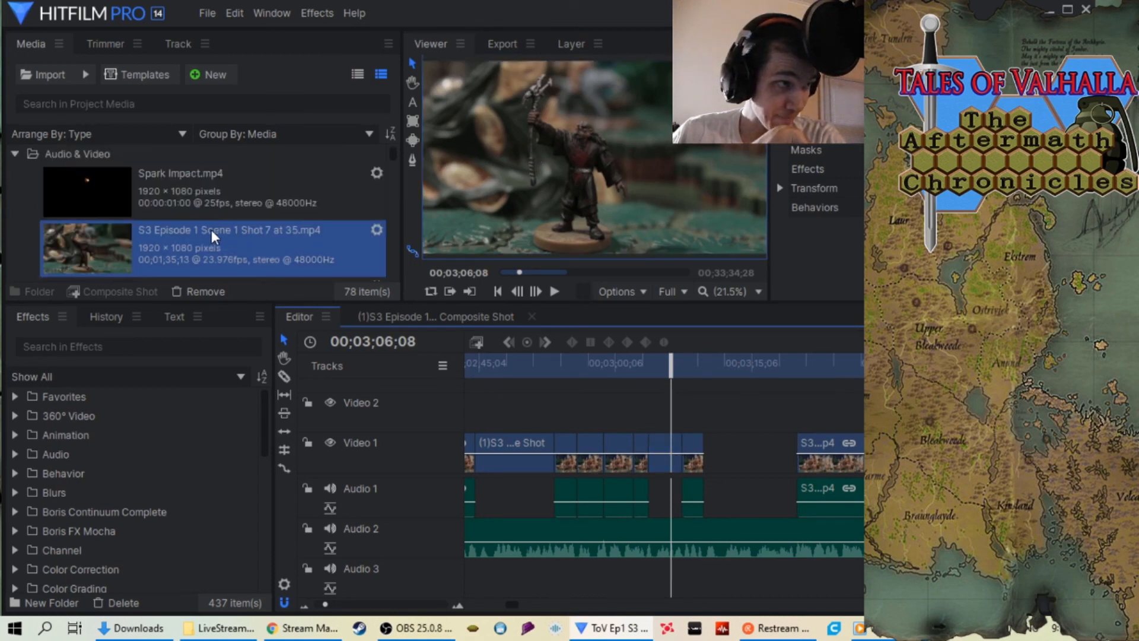
scroll(211, 229, "down", 1)
left_click(96, 41)
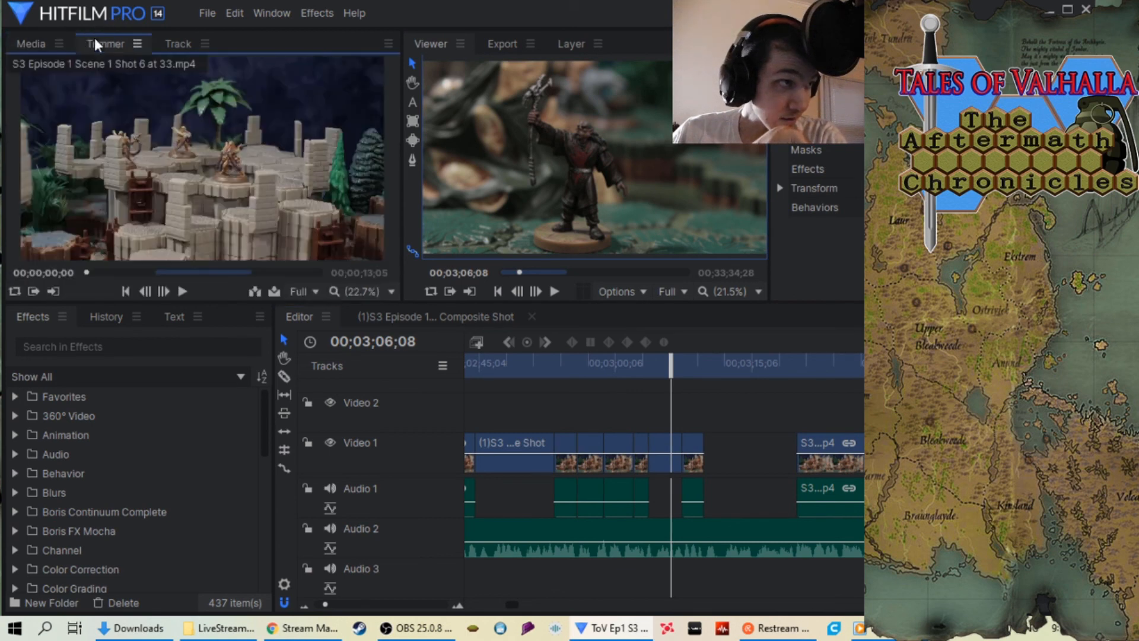